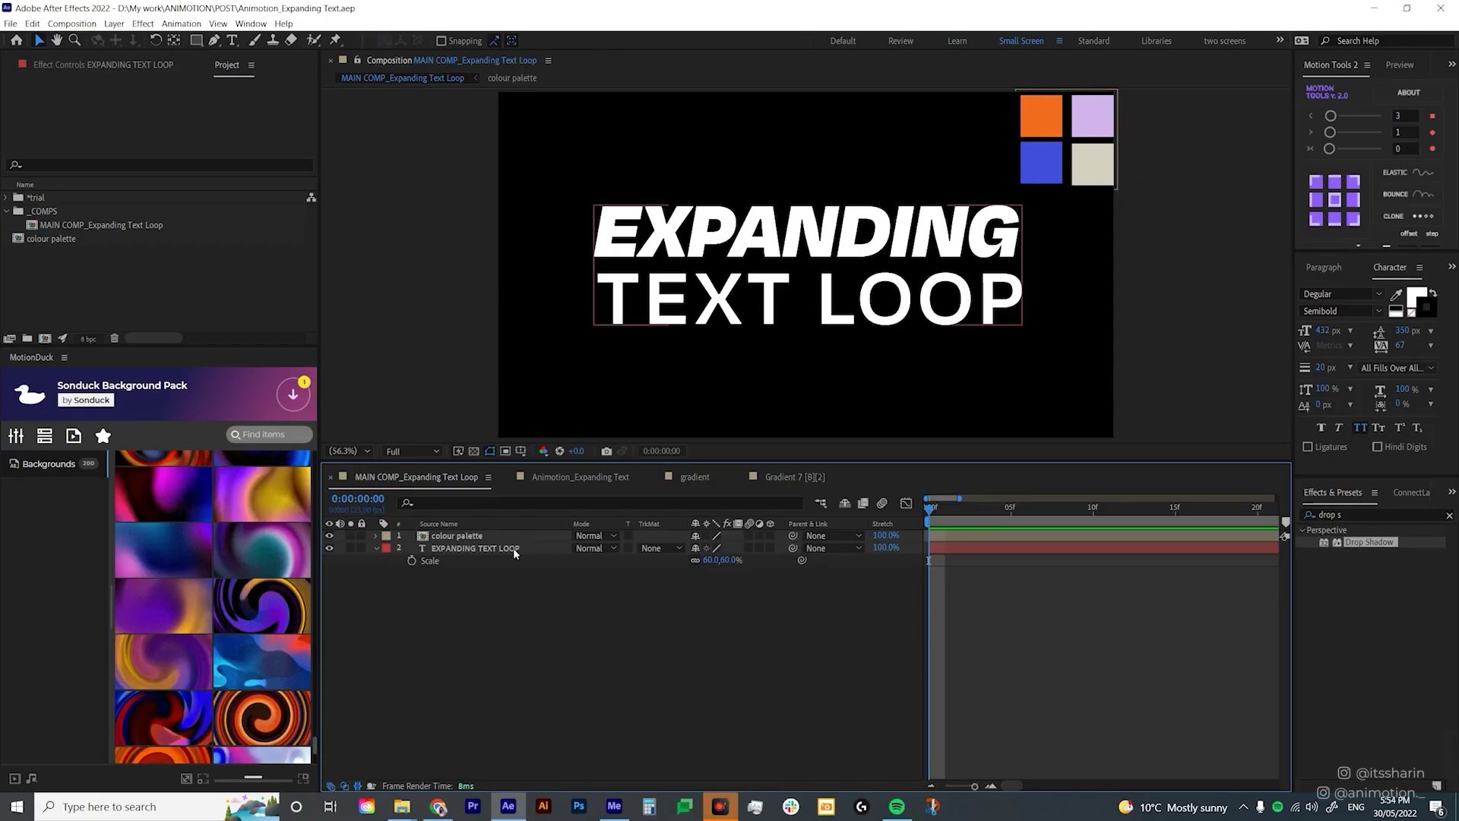
- Create an Outlines shape layer from the EXPANDING TEXT LOOP text, place it below the text, and keep the text visible
click(515, 549)
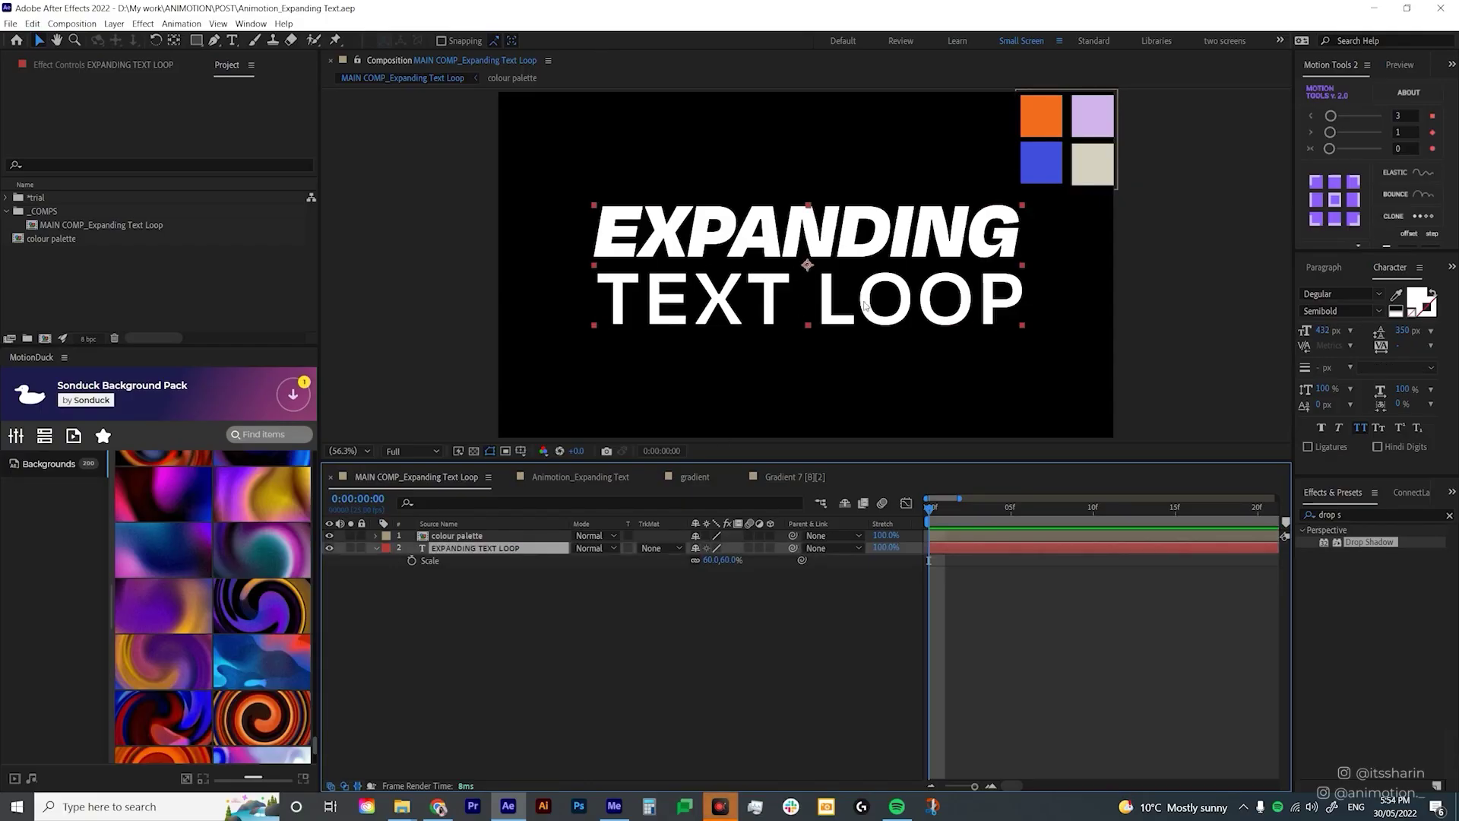
click(500, 538)
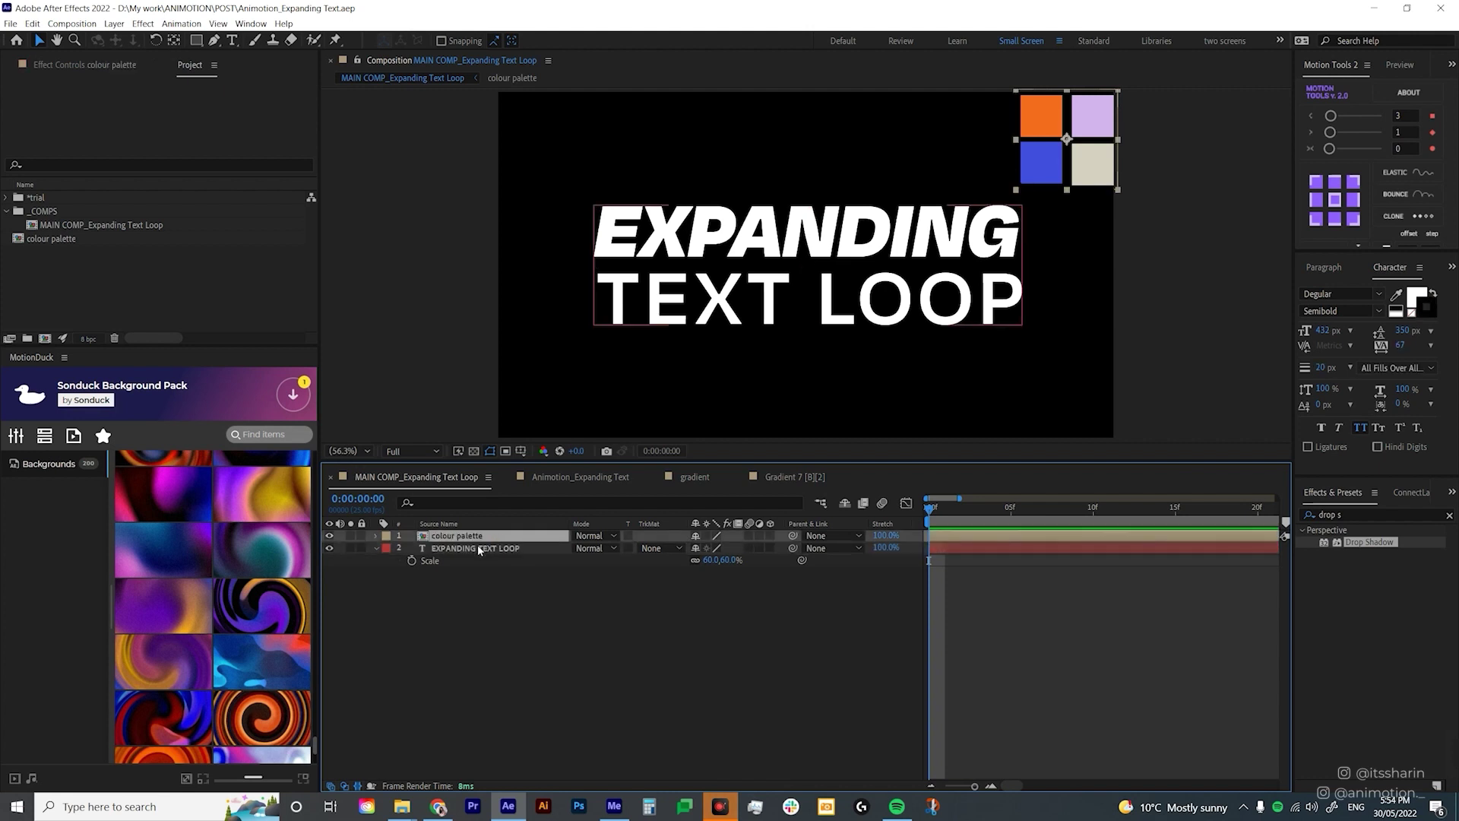
click(479, 551)
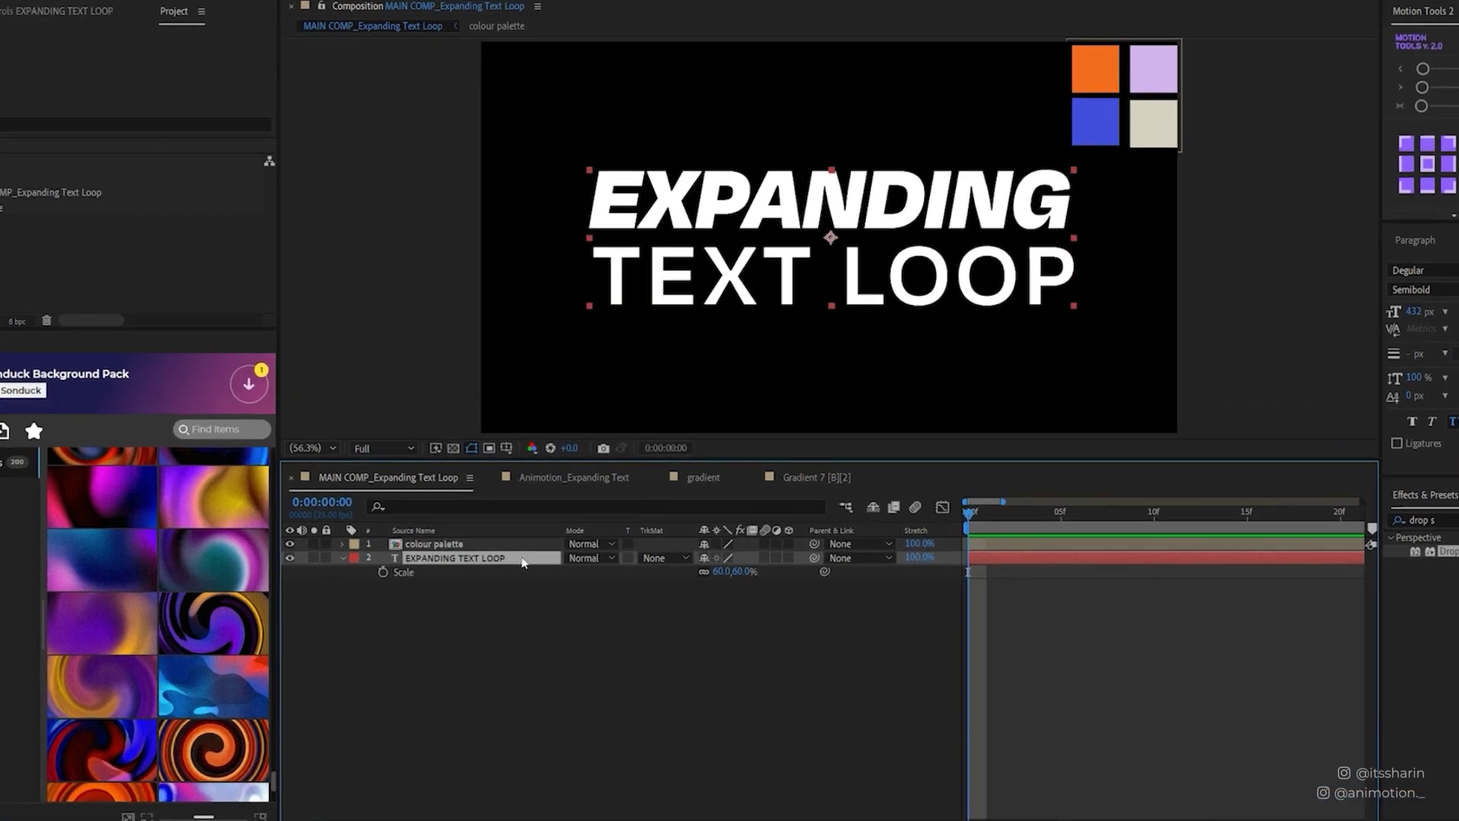
right_click(535, 550)
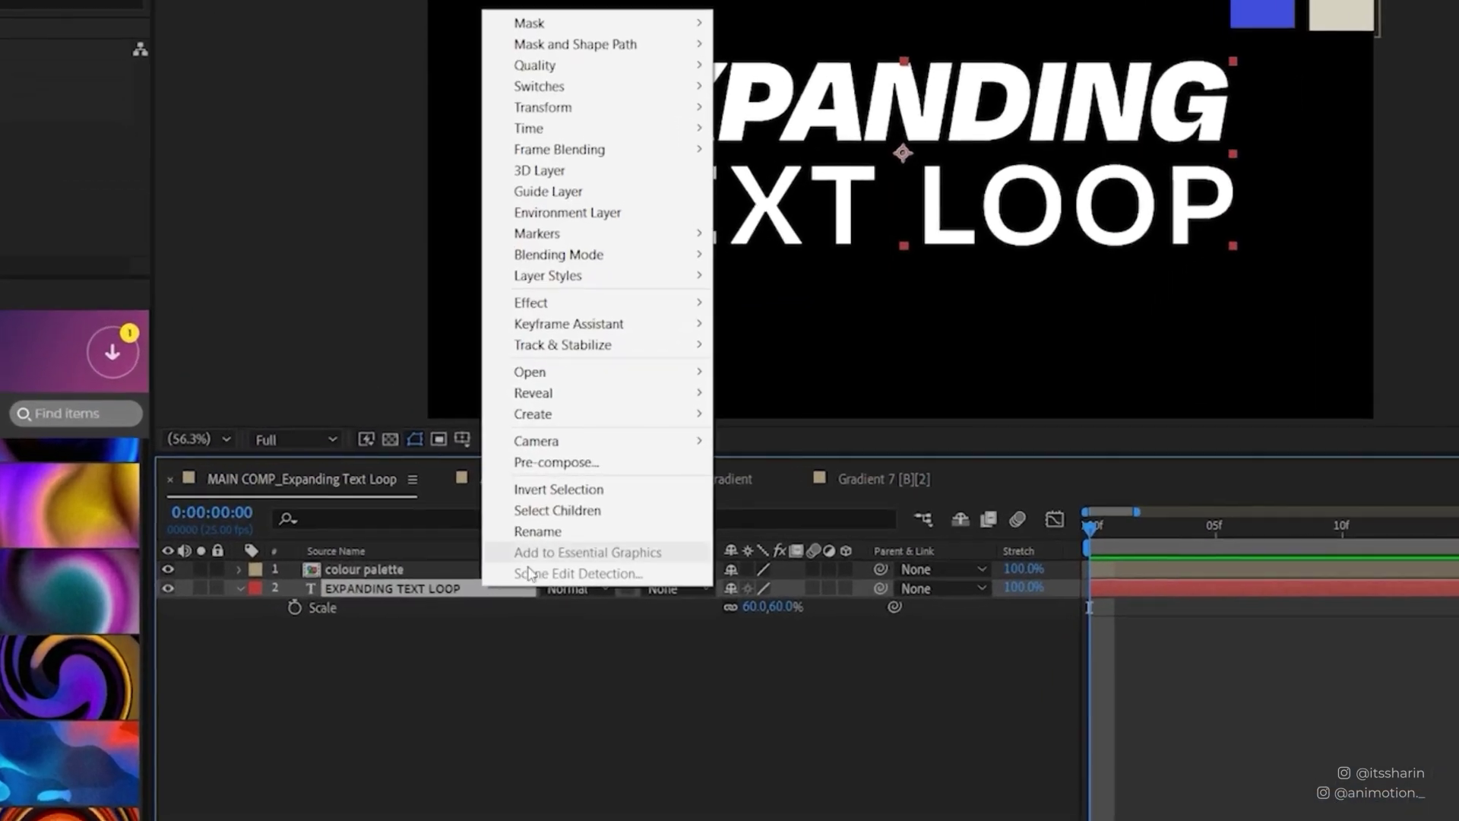
mouse_move(661, 435)
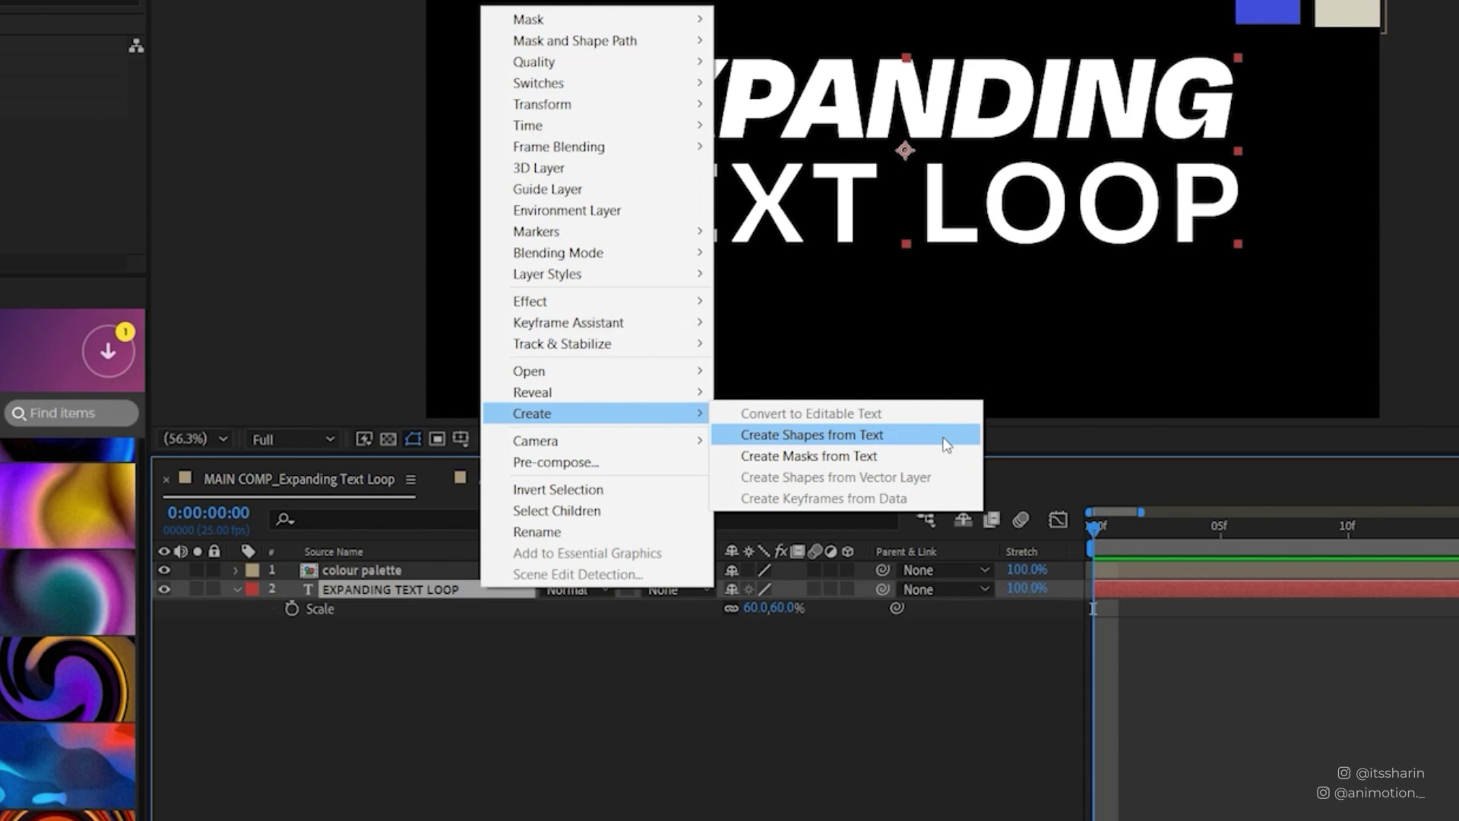
click(945, 437)
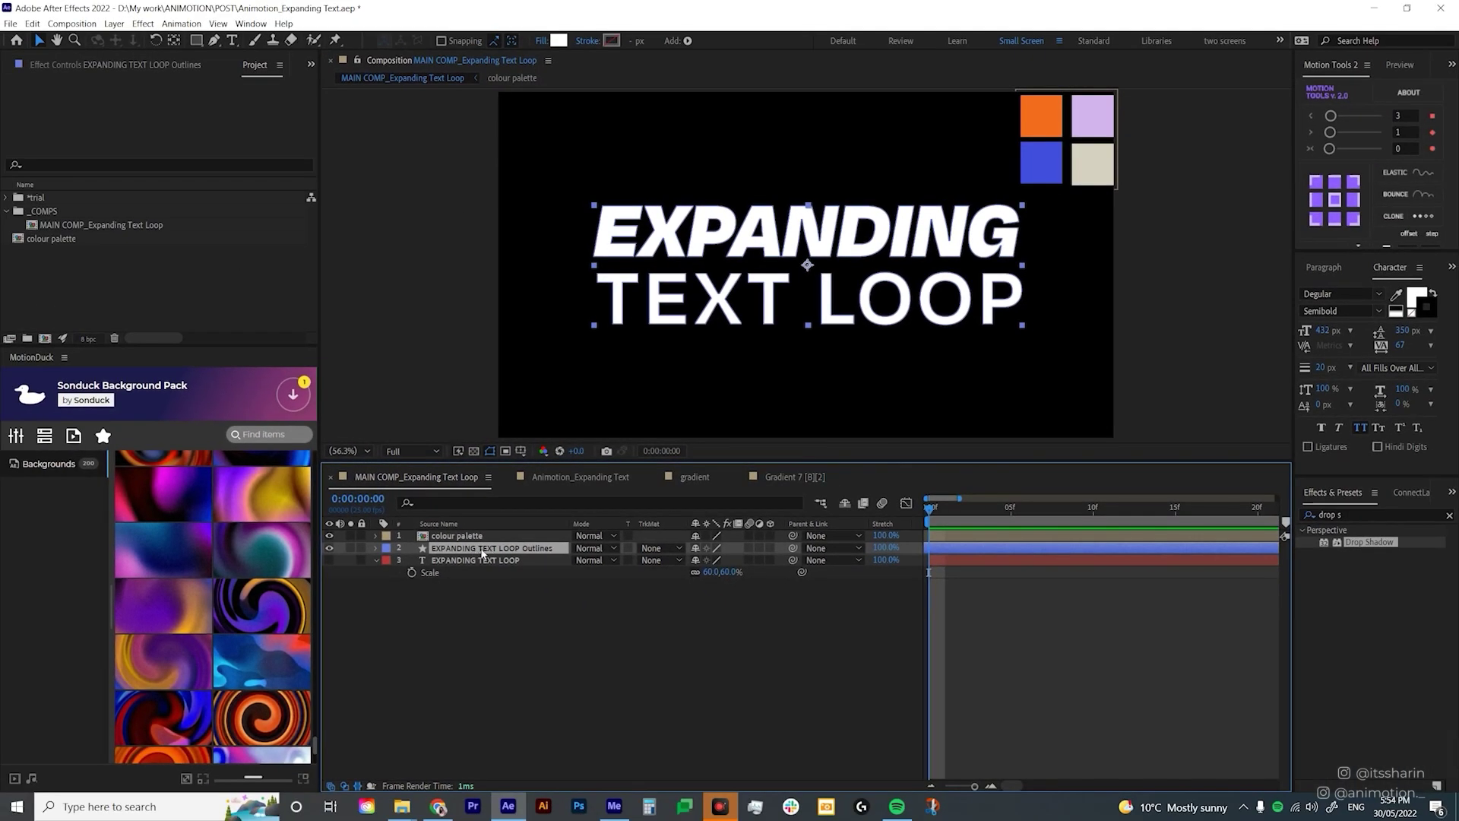
drag(482, 553, 471, 585)
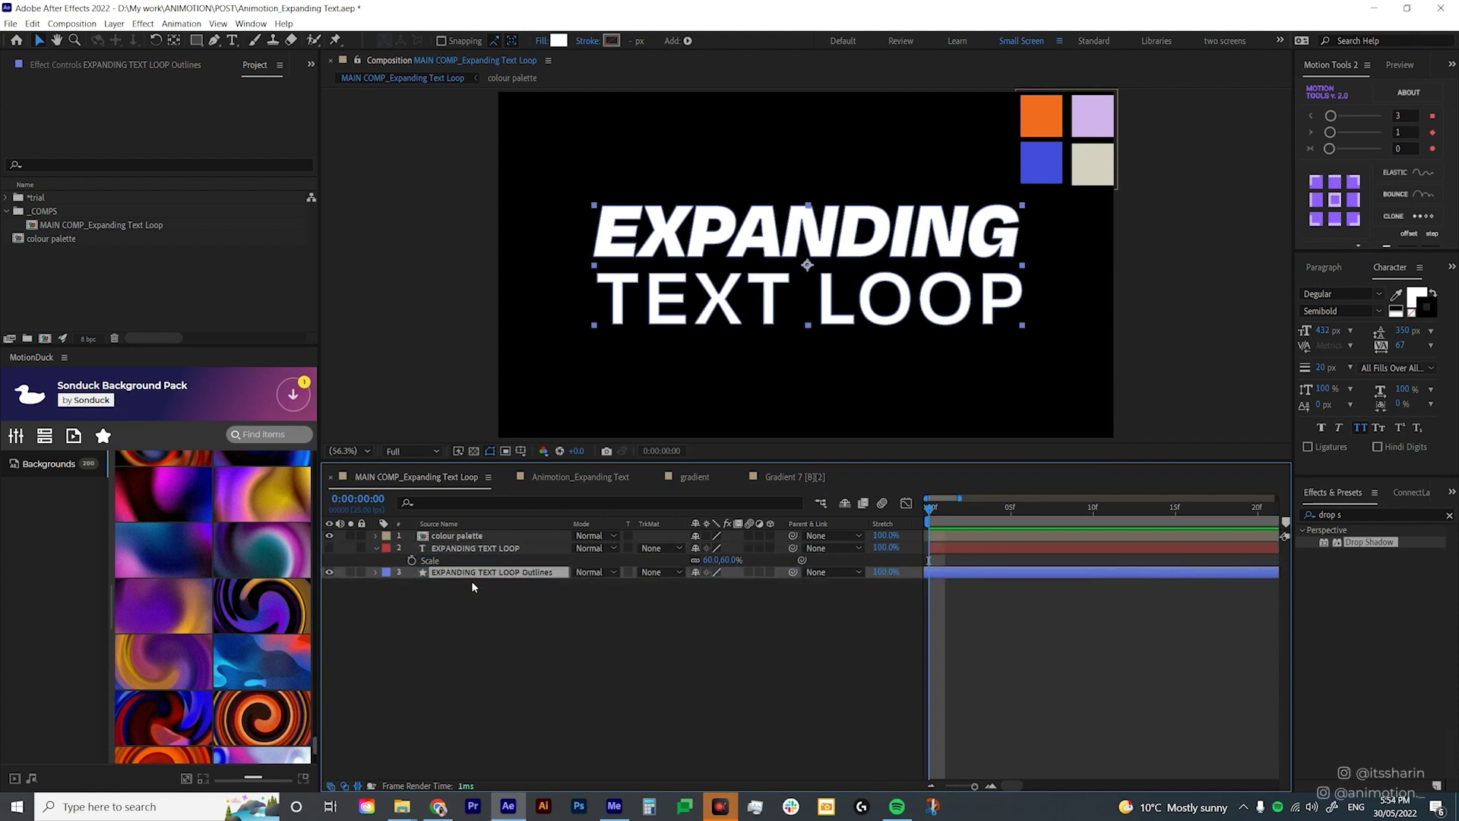
click(330, 548)
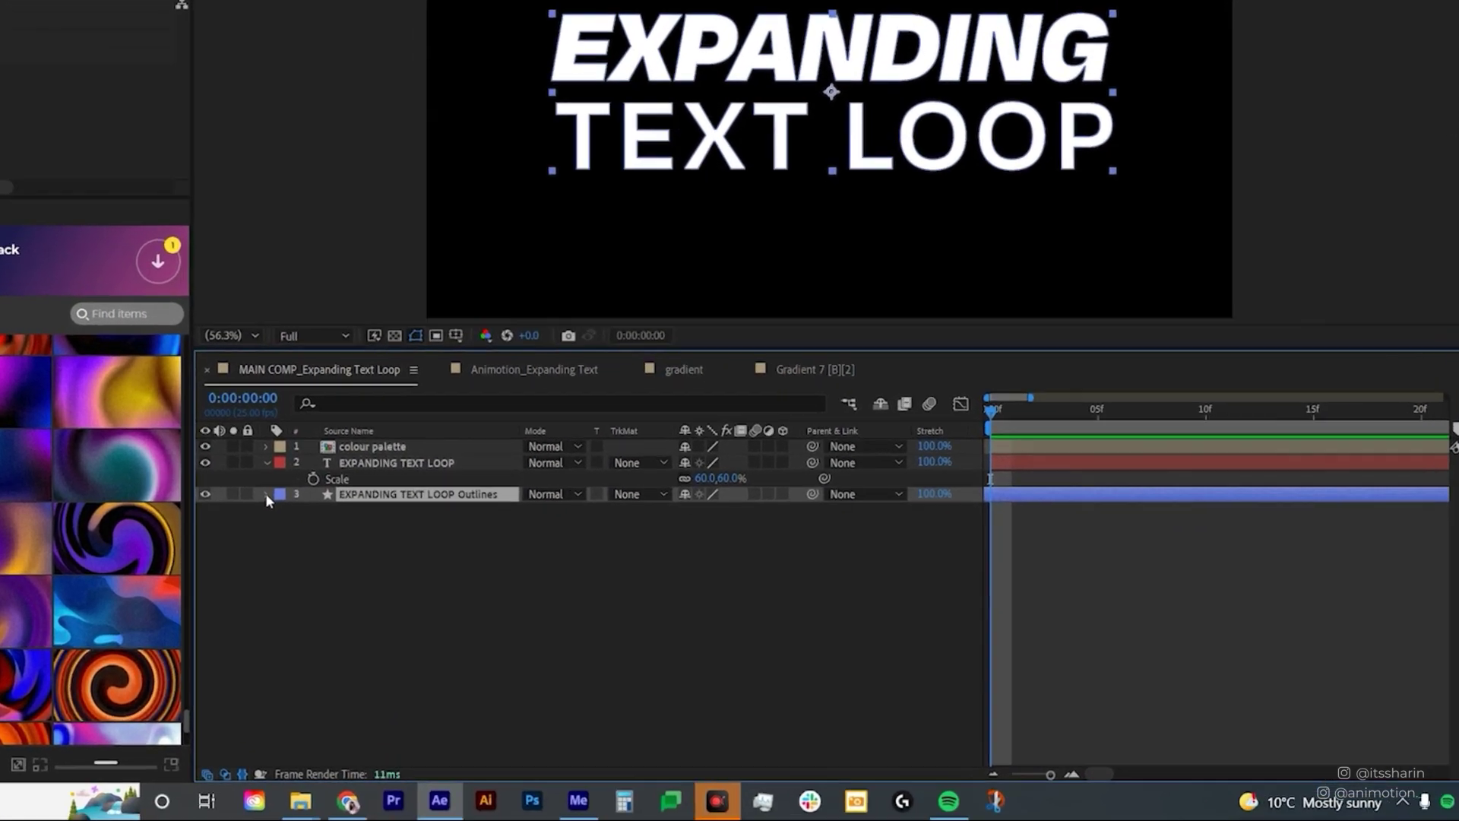
- Expand the Outlines layer and add an Offset Paths 1 operator to its contents
click(375, 573)
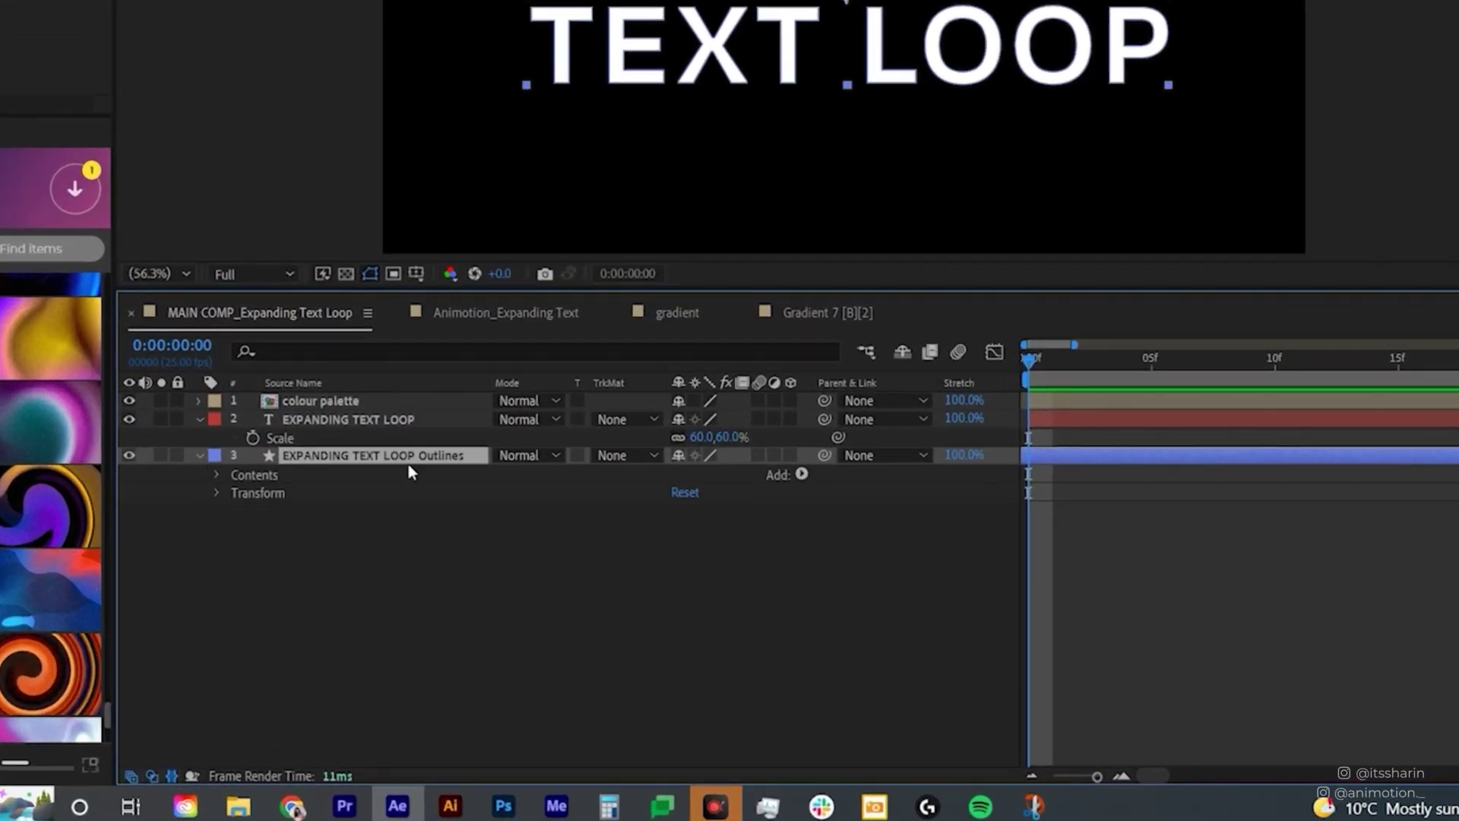
click(802, 476)
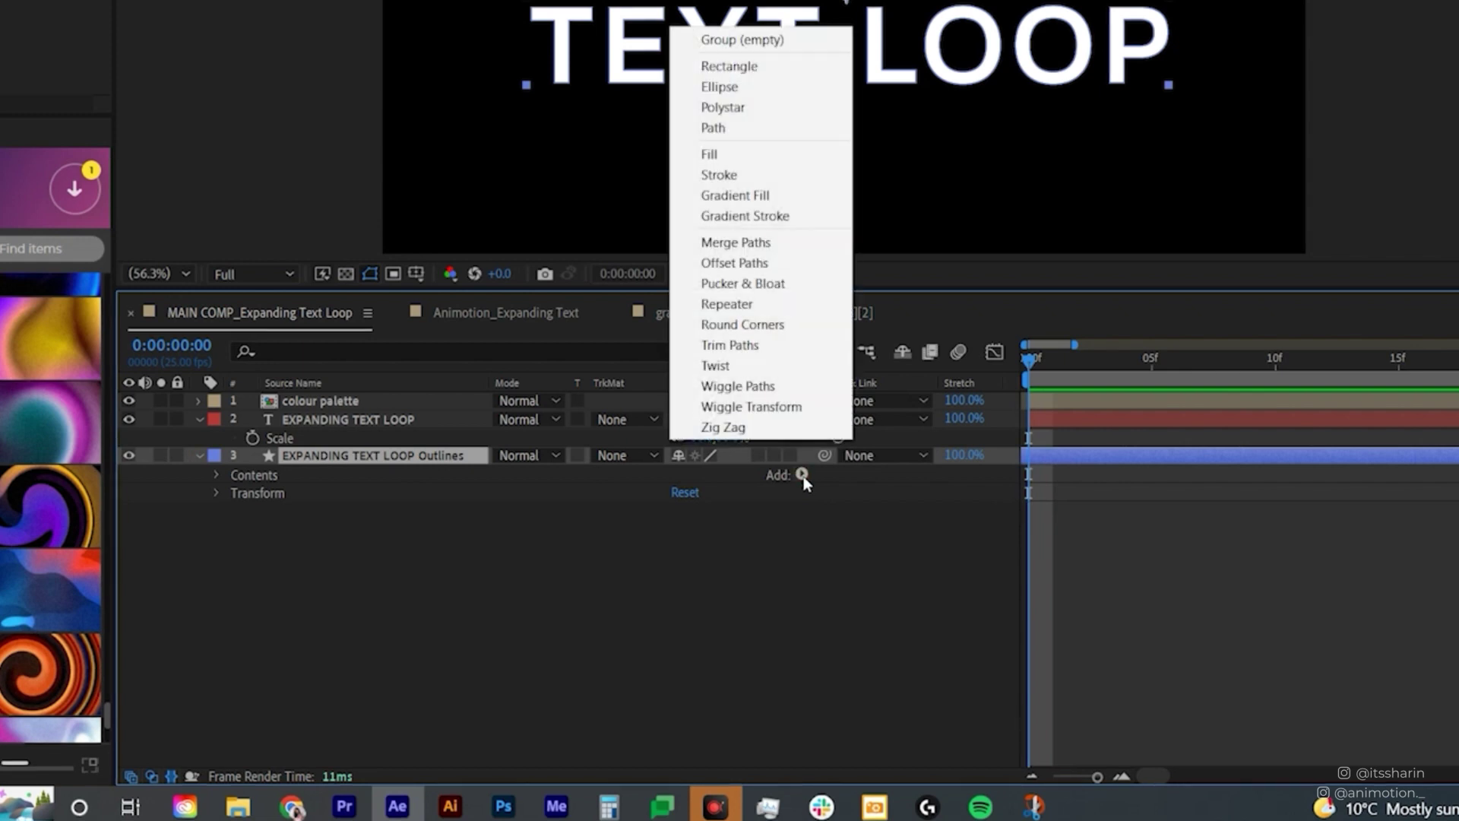
click(827, 263)
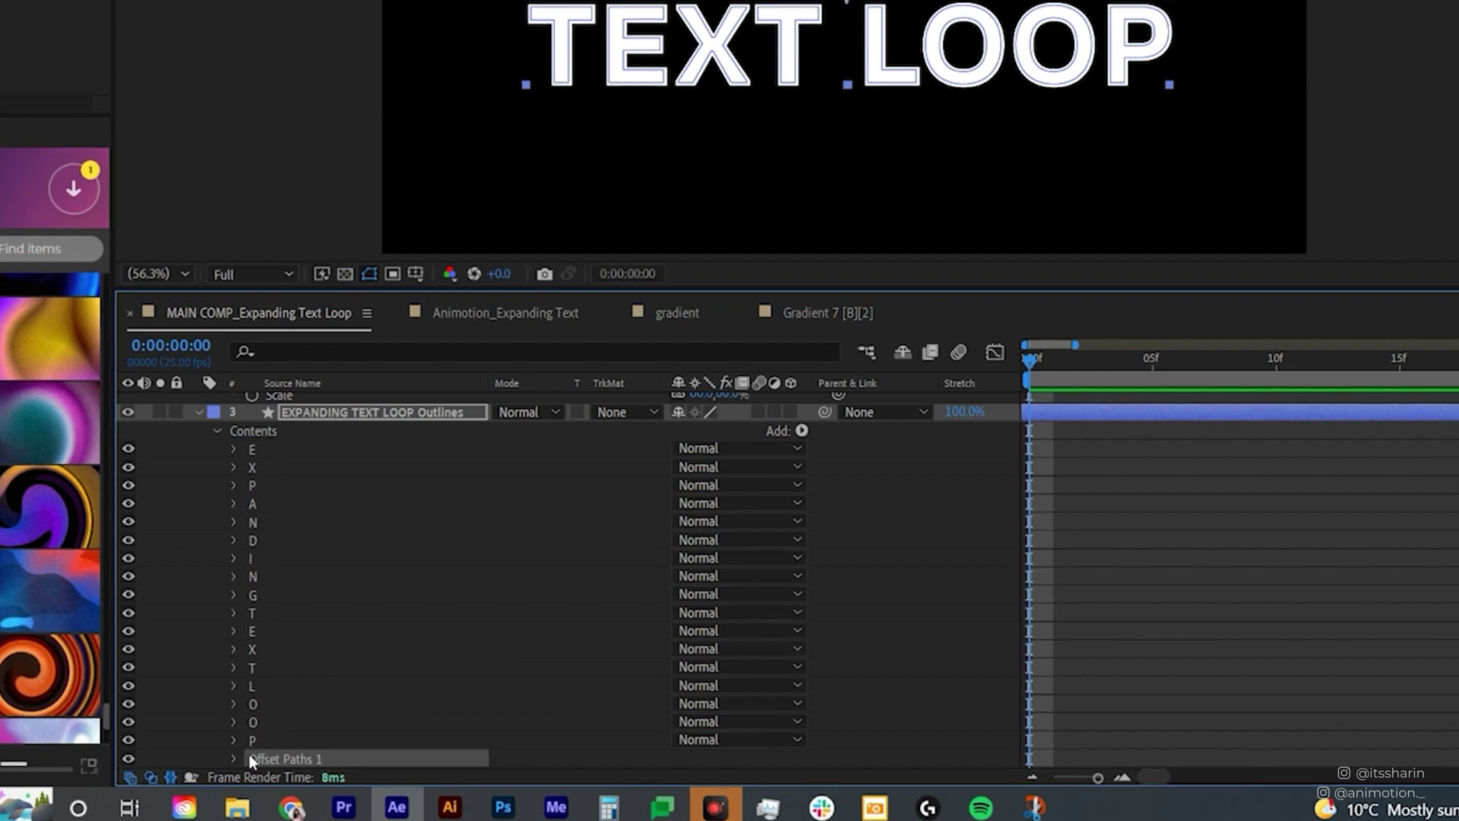
click(275, 432)
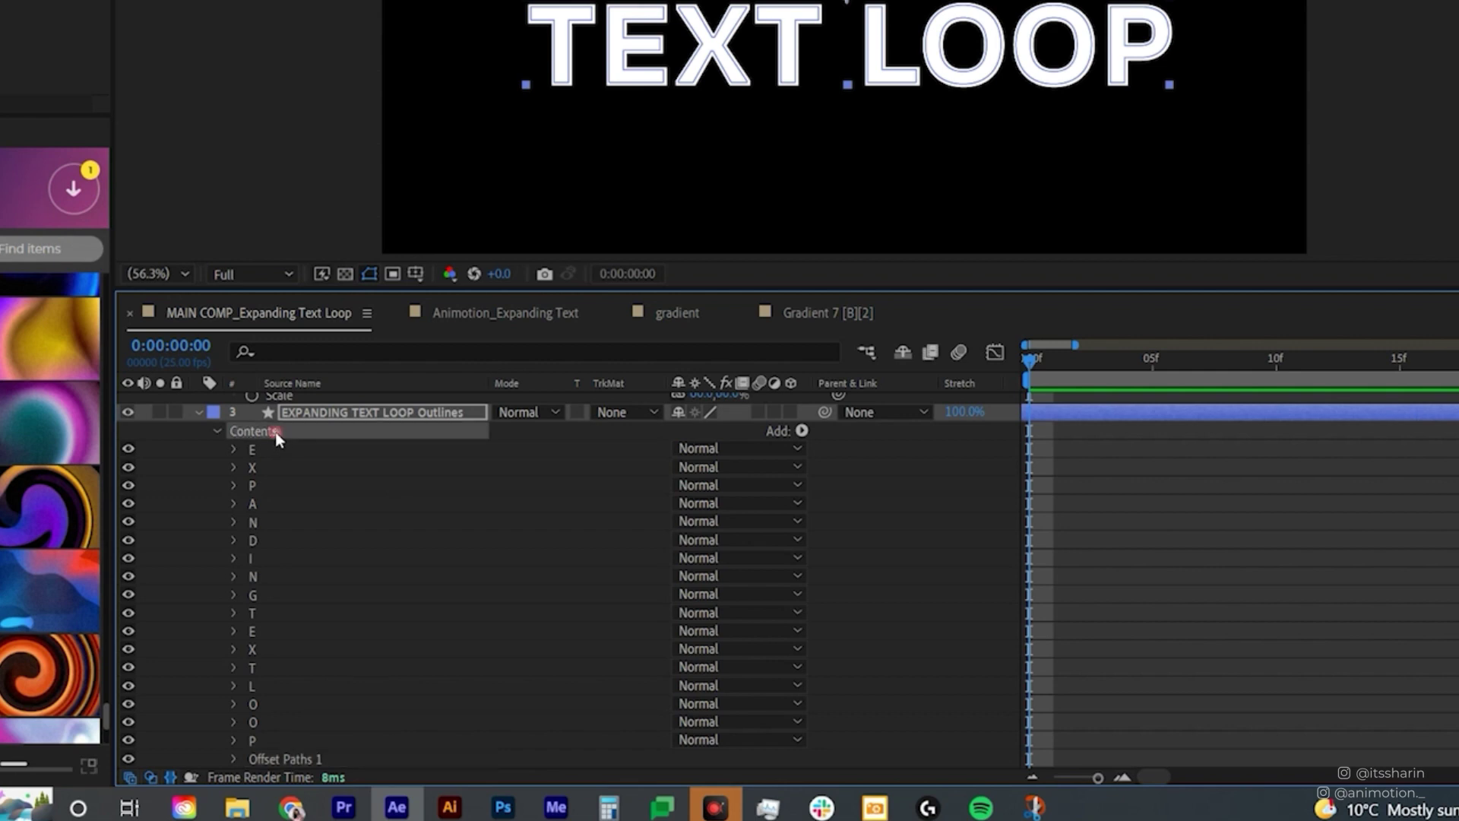
click(801, 430)
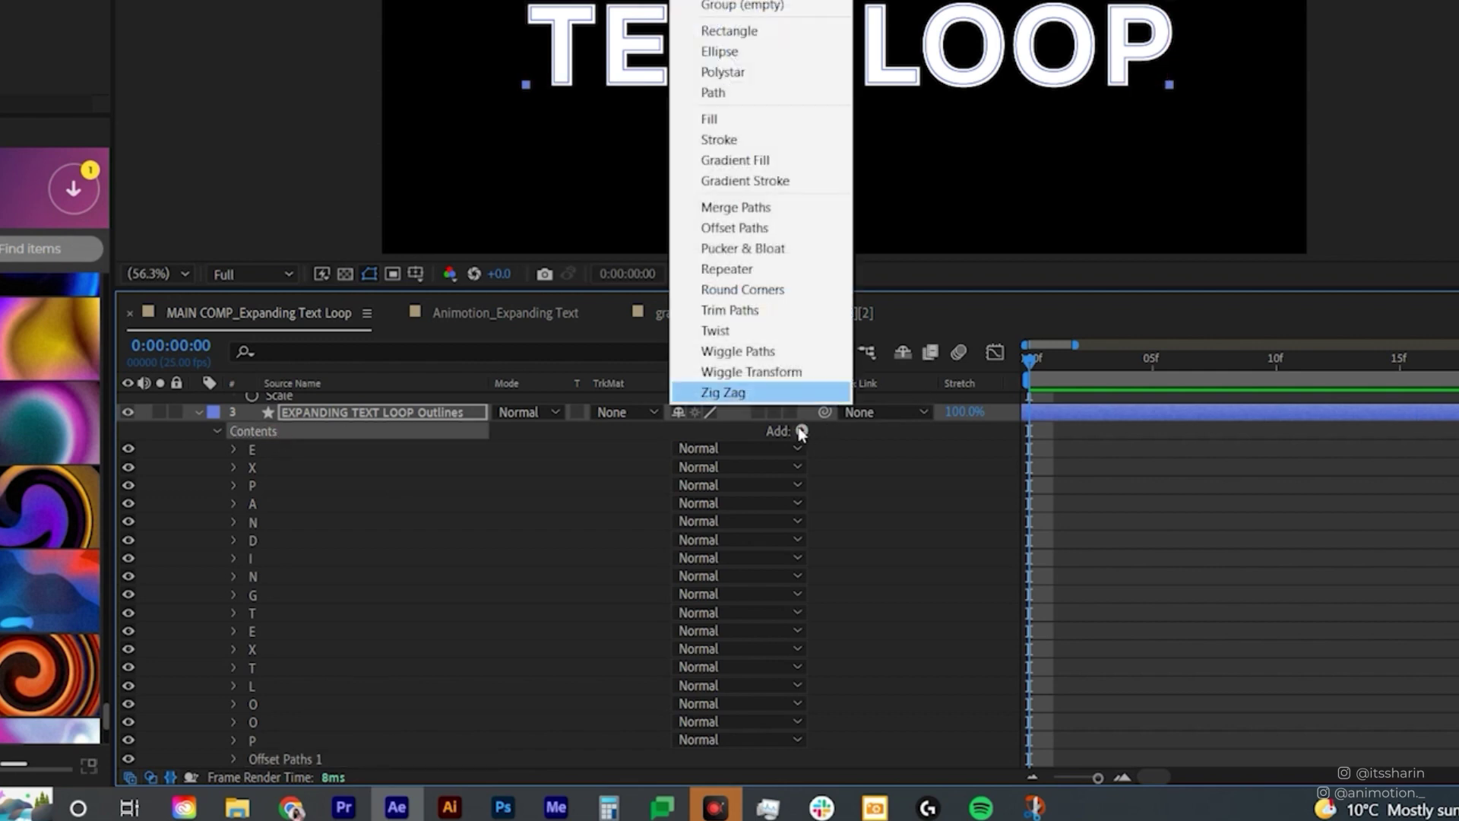
click(862, 477)
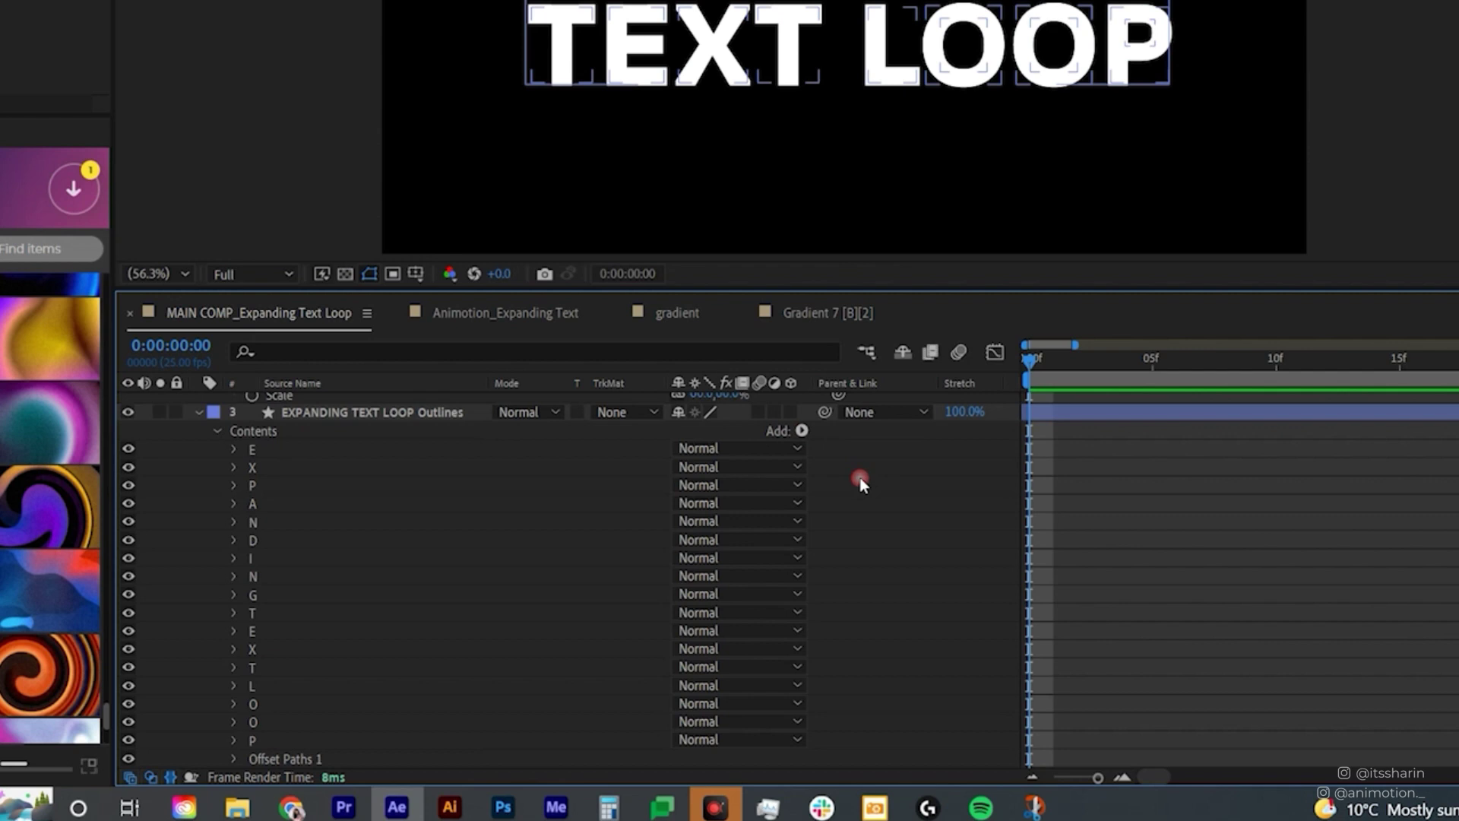
- Set the Offset Paths 1 Amount to 47
click(234, 758)
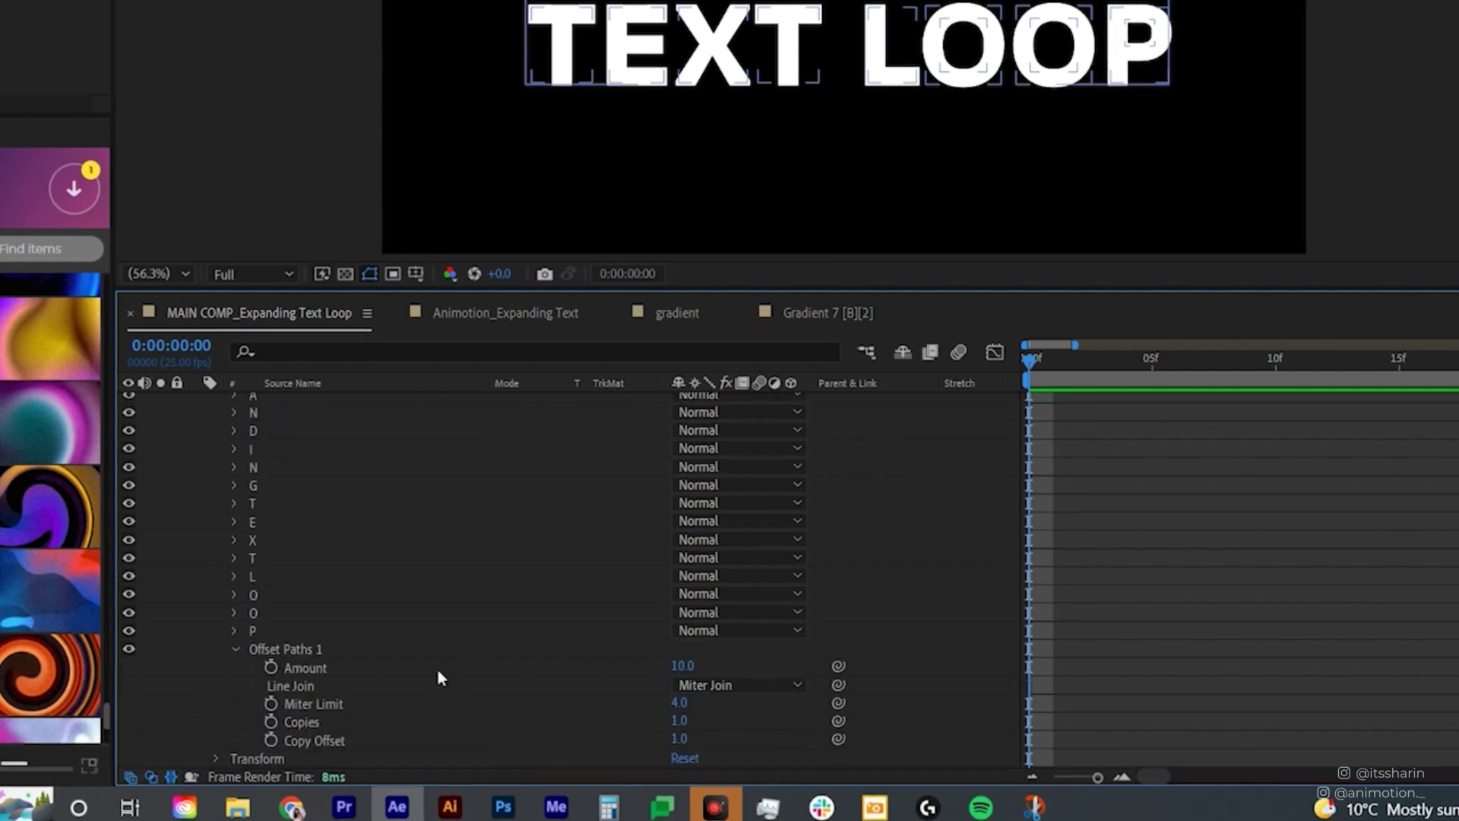
click(304, 670)
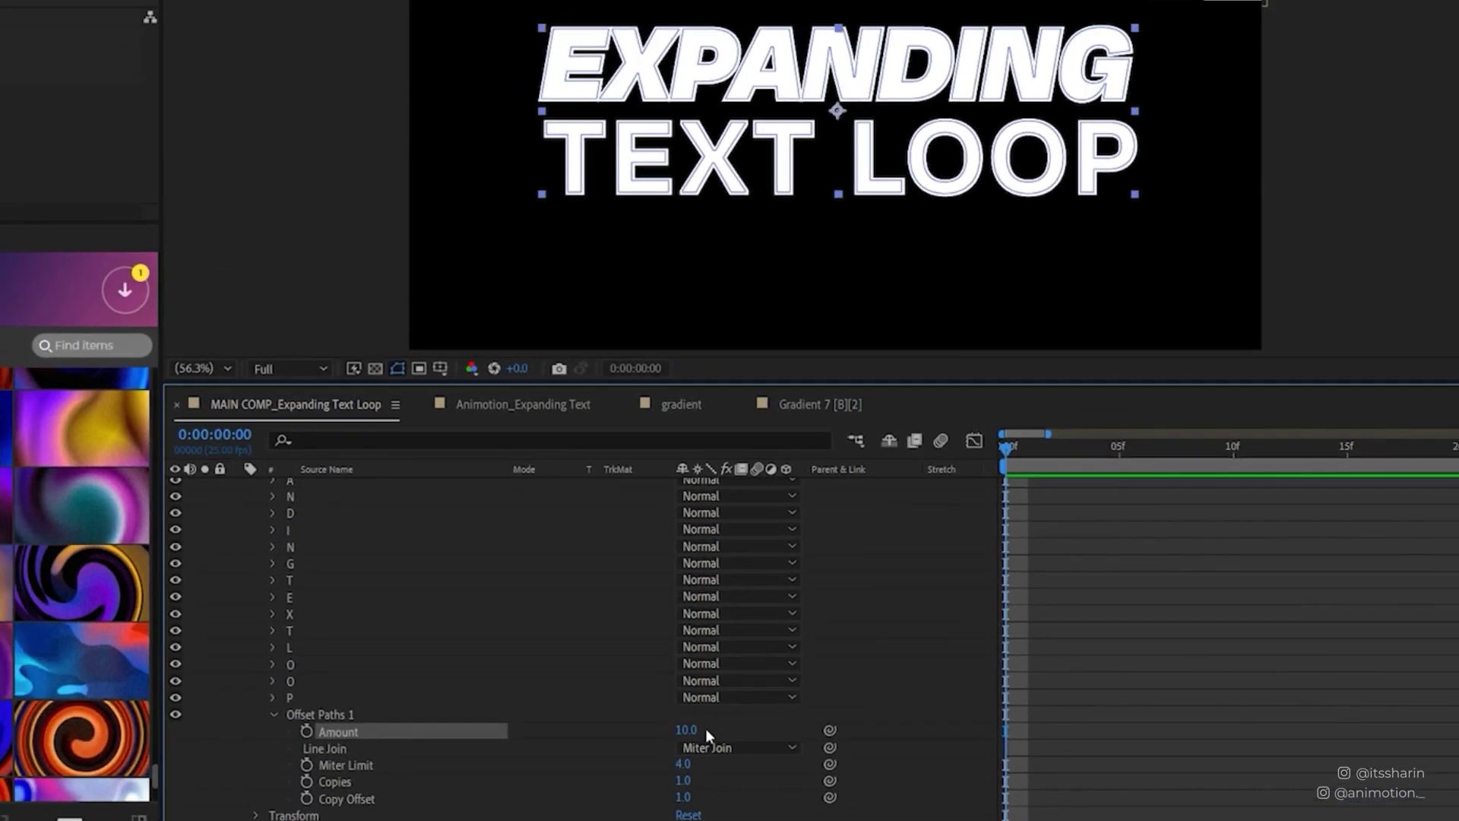
mouse_move(705, 728)
mouse_down()
mouse_move(749, 728)
mouse_move(688, 731)
mouse_move(805, 731)
mouse_move(710, 754)
mouse_move(734, 747)
mouse_up()
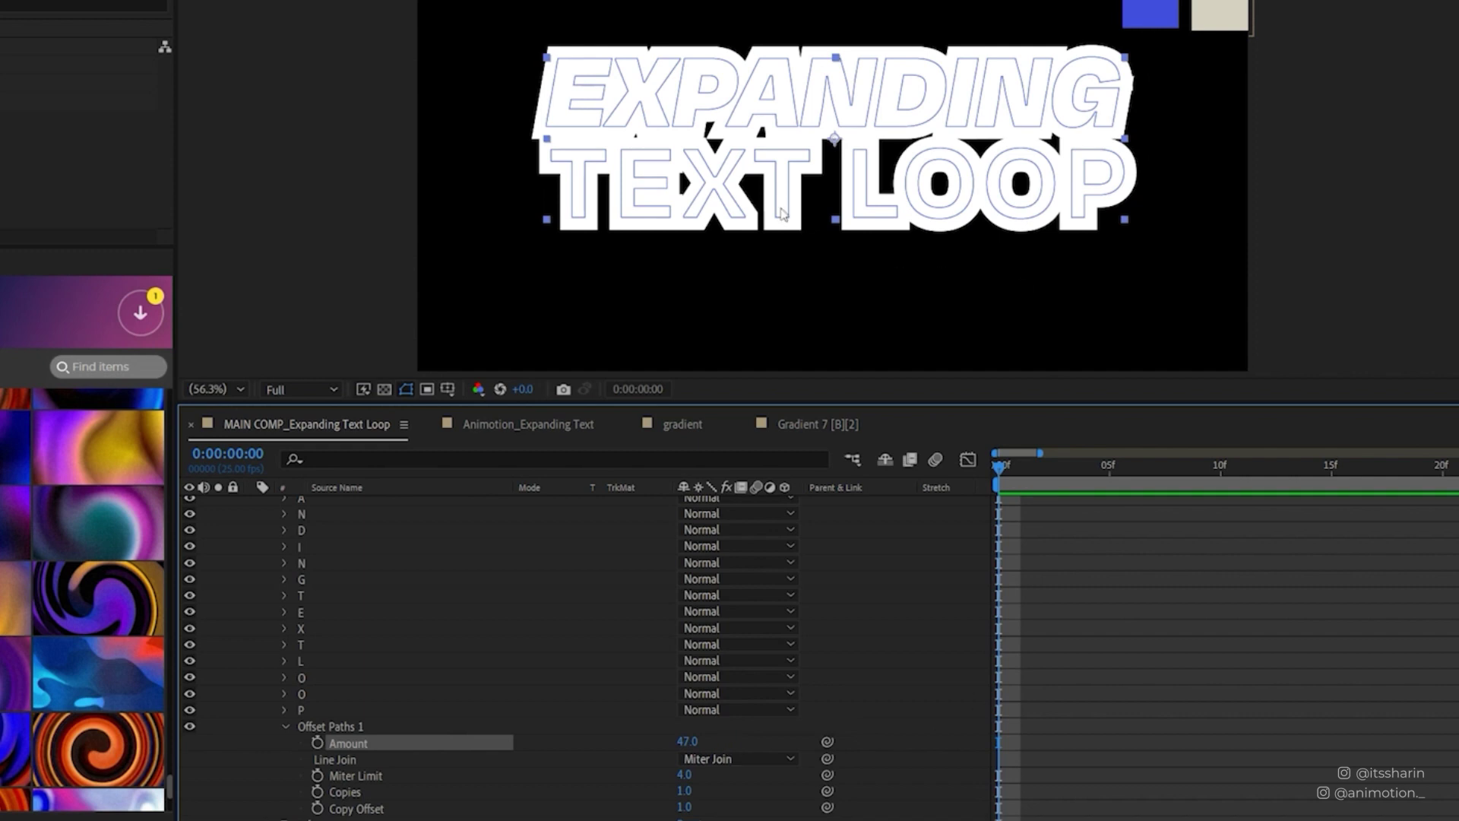
- Eyedrop the palette's orange (FE681E) as the Outlines layer's fill colour
scroll(443, 668, up, 3)
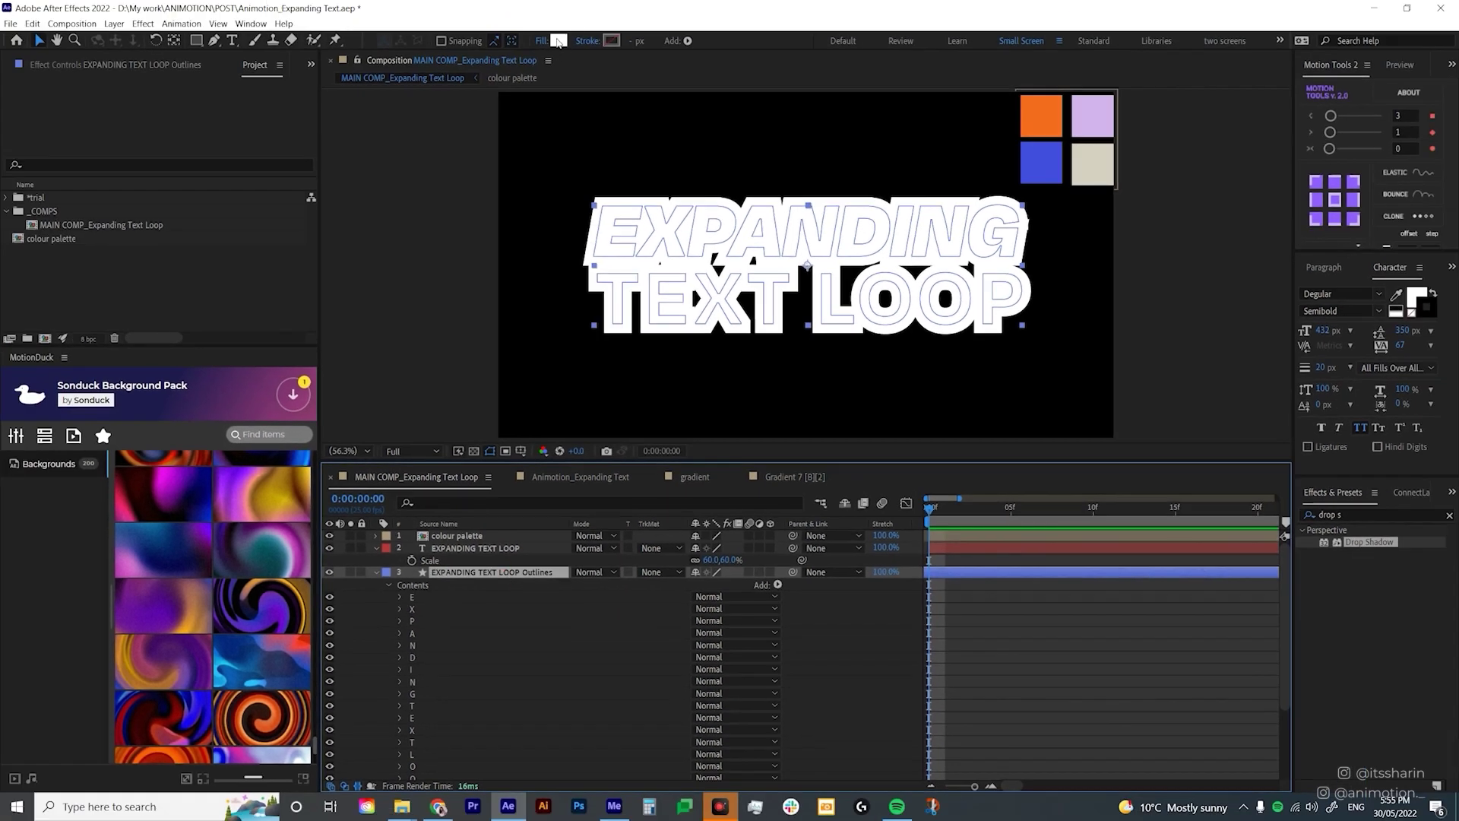
click(559, 41)
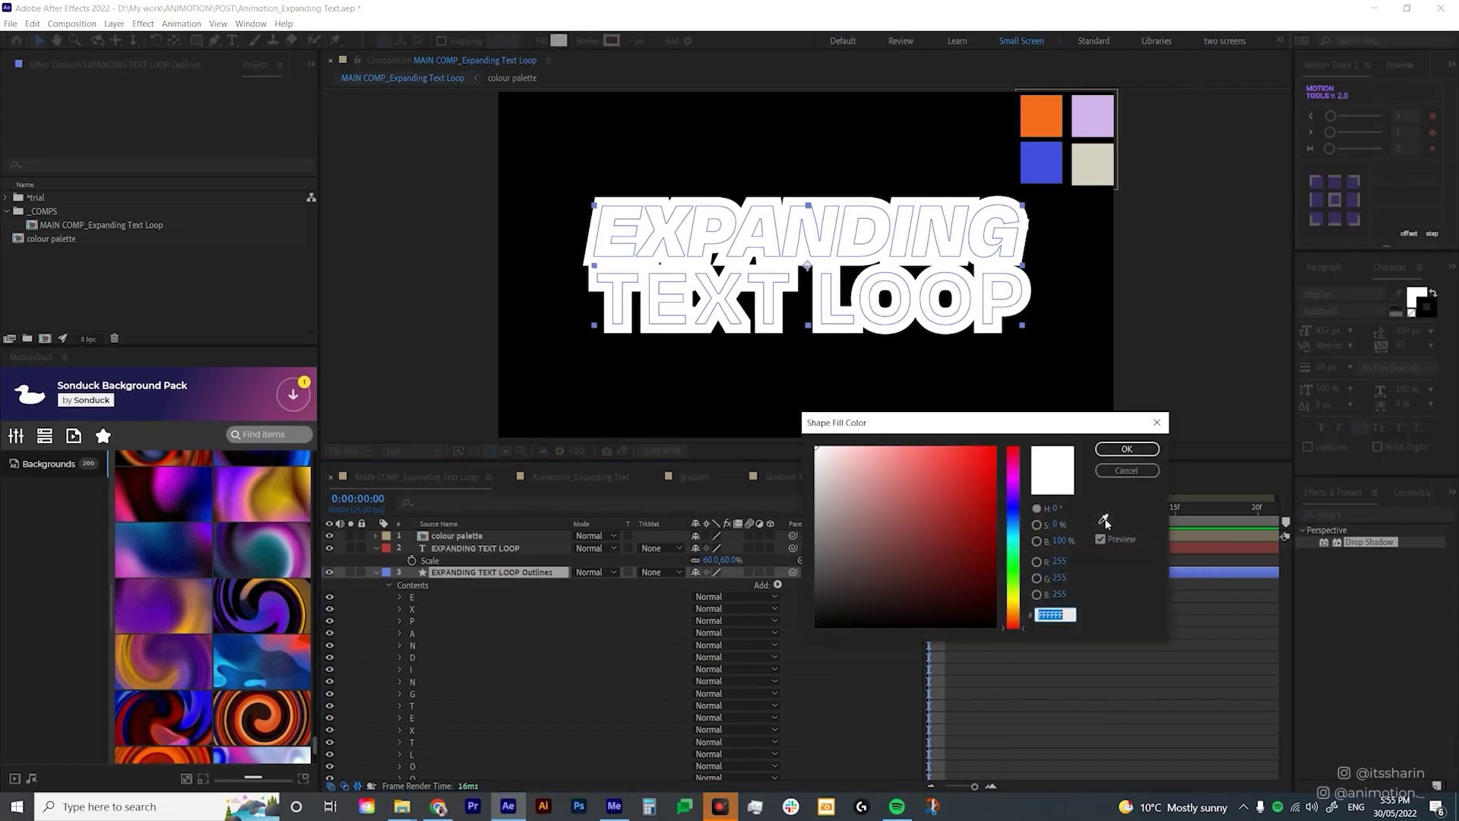
click(1103, 521)
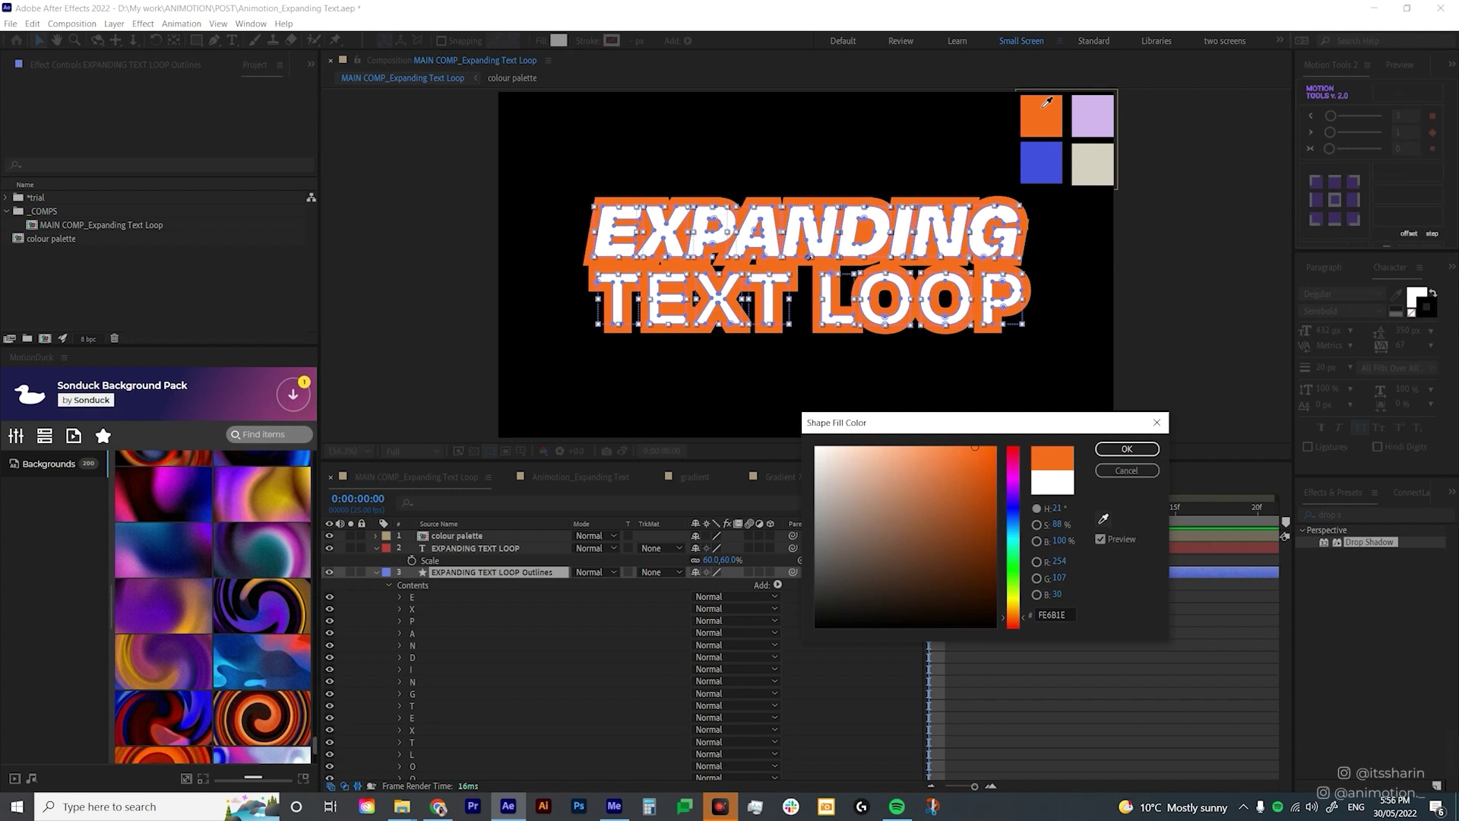
click(1047, 101)
- Confirm the orange fill and set a starting keyframe of 0 on the Offset Paths Amount
click(1127, 449)
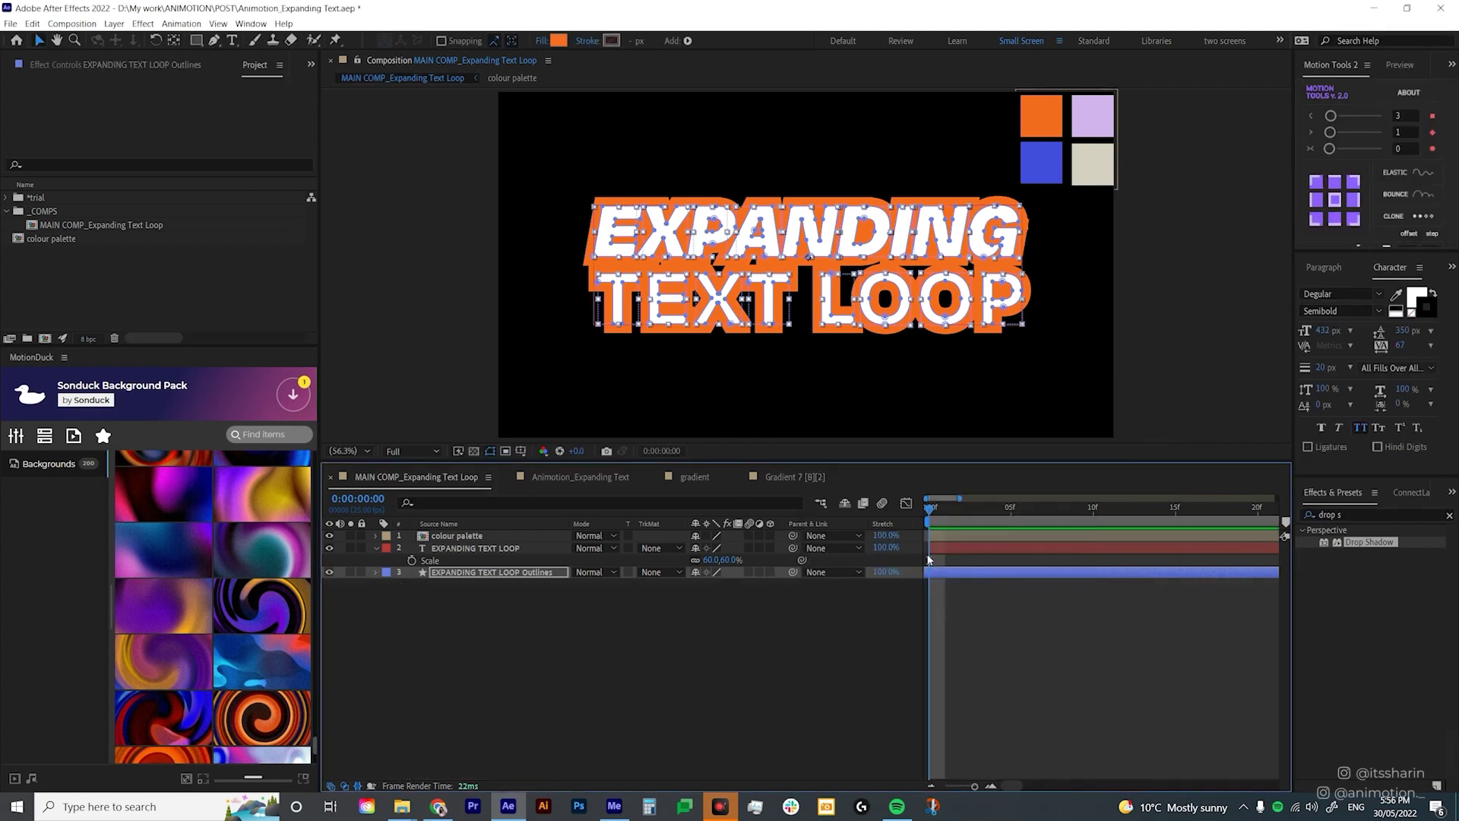
click(375, 572)
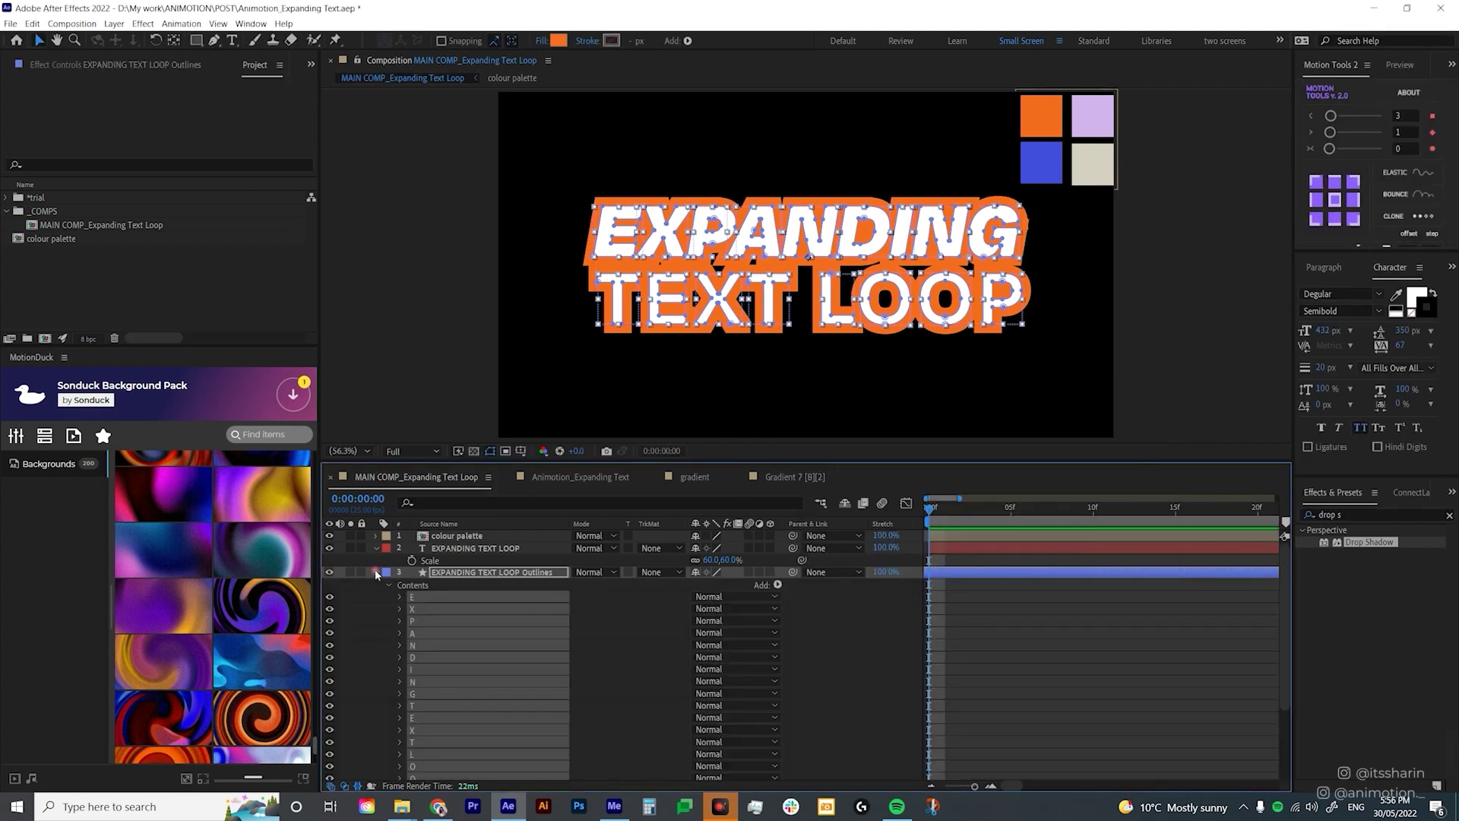
scroll(525, 679, down, 5)
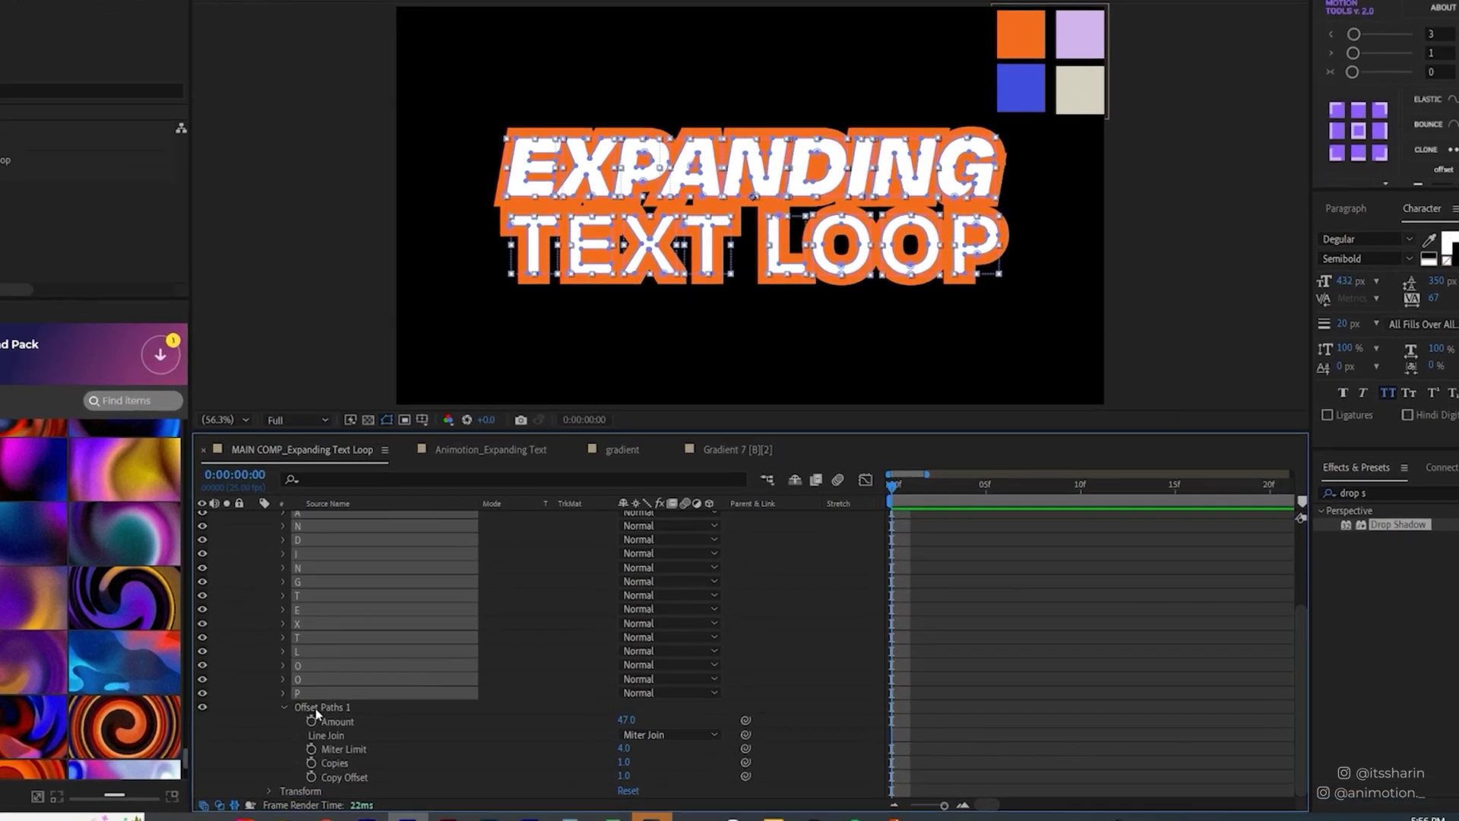
click(317, 707)
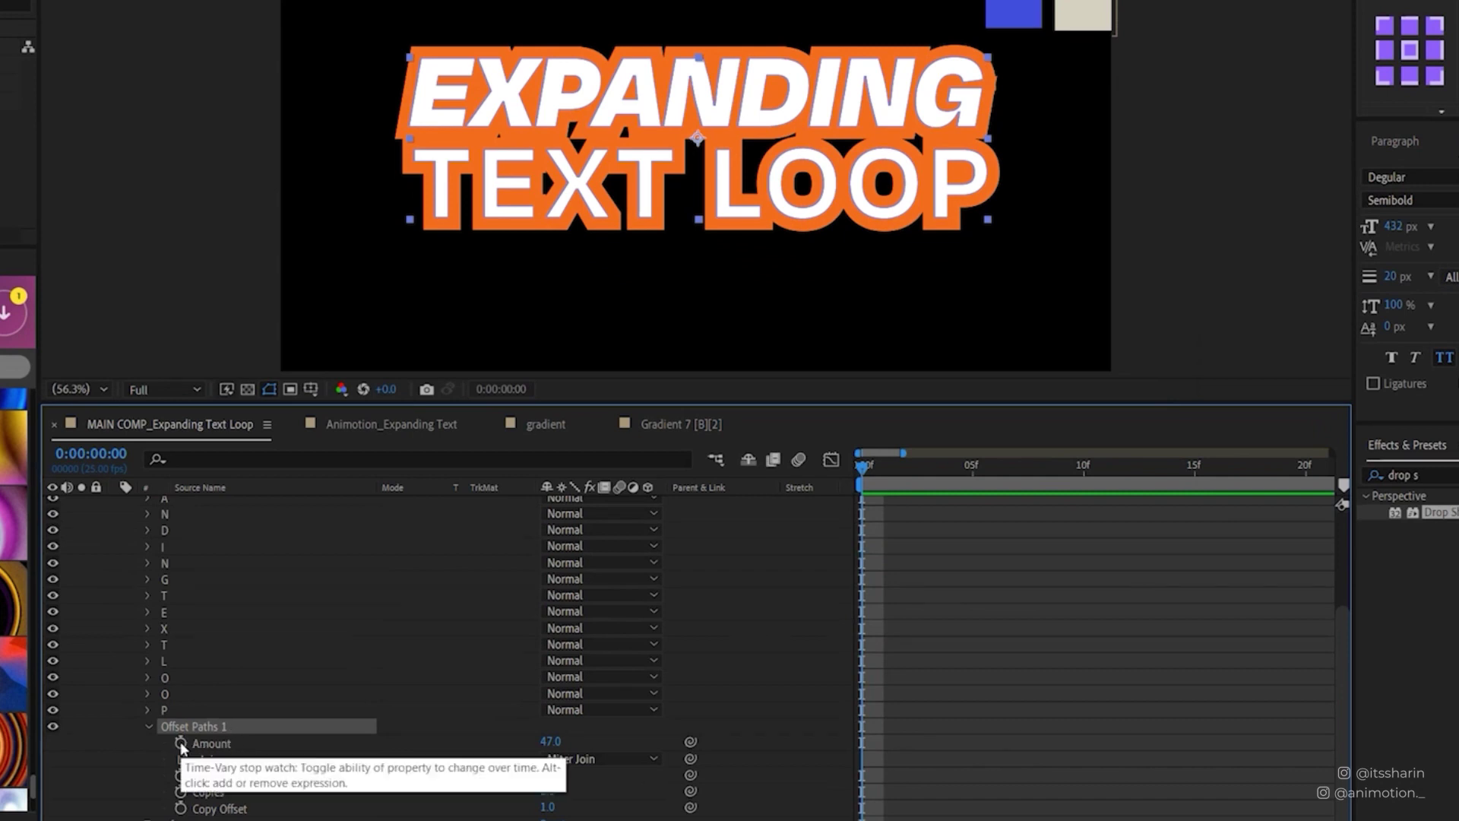
click(181, 743)
click(550, 742)
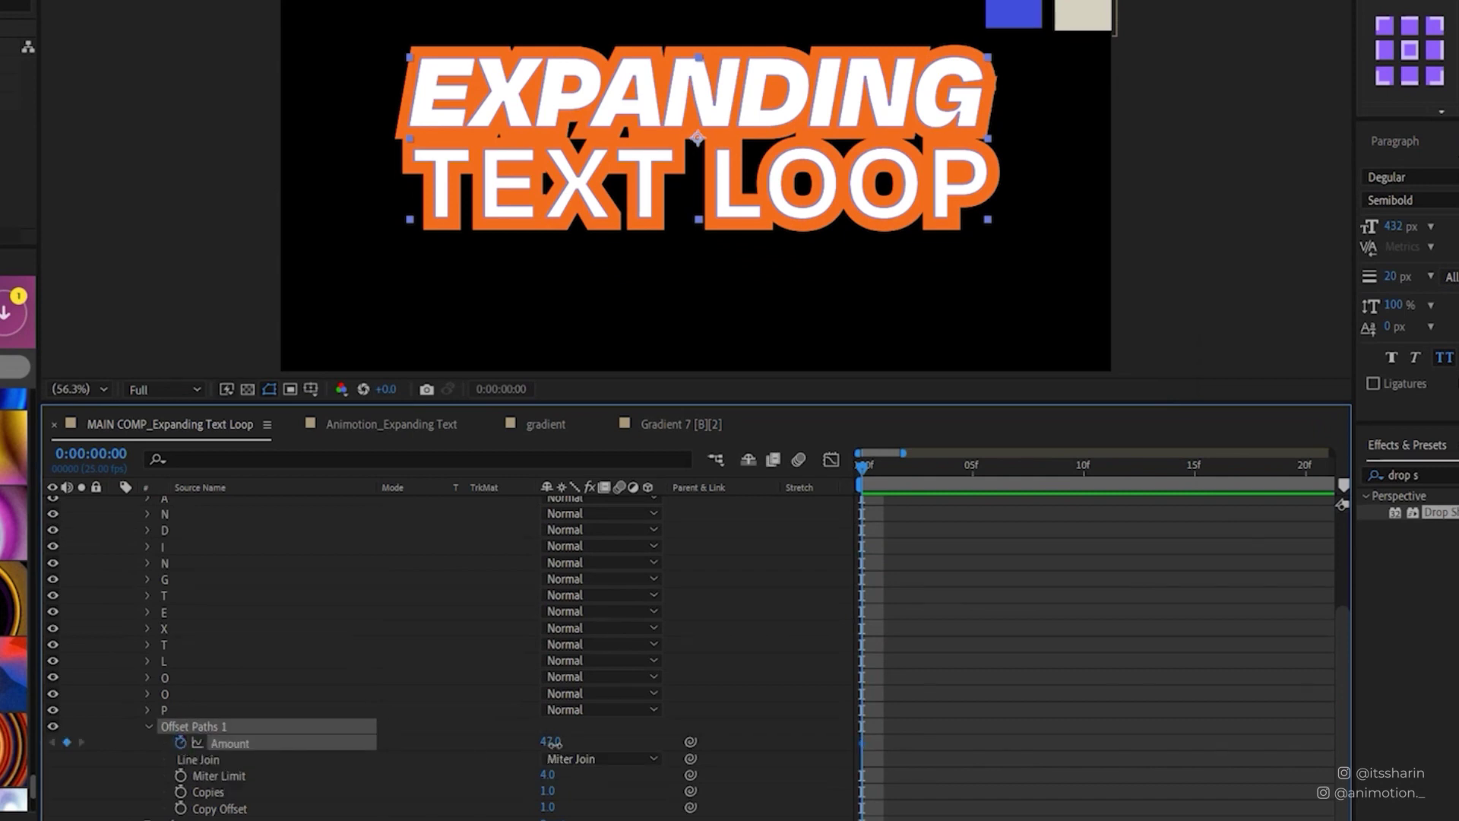
text(0)
key(Return)
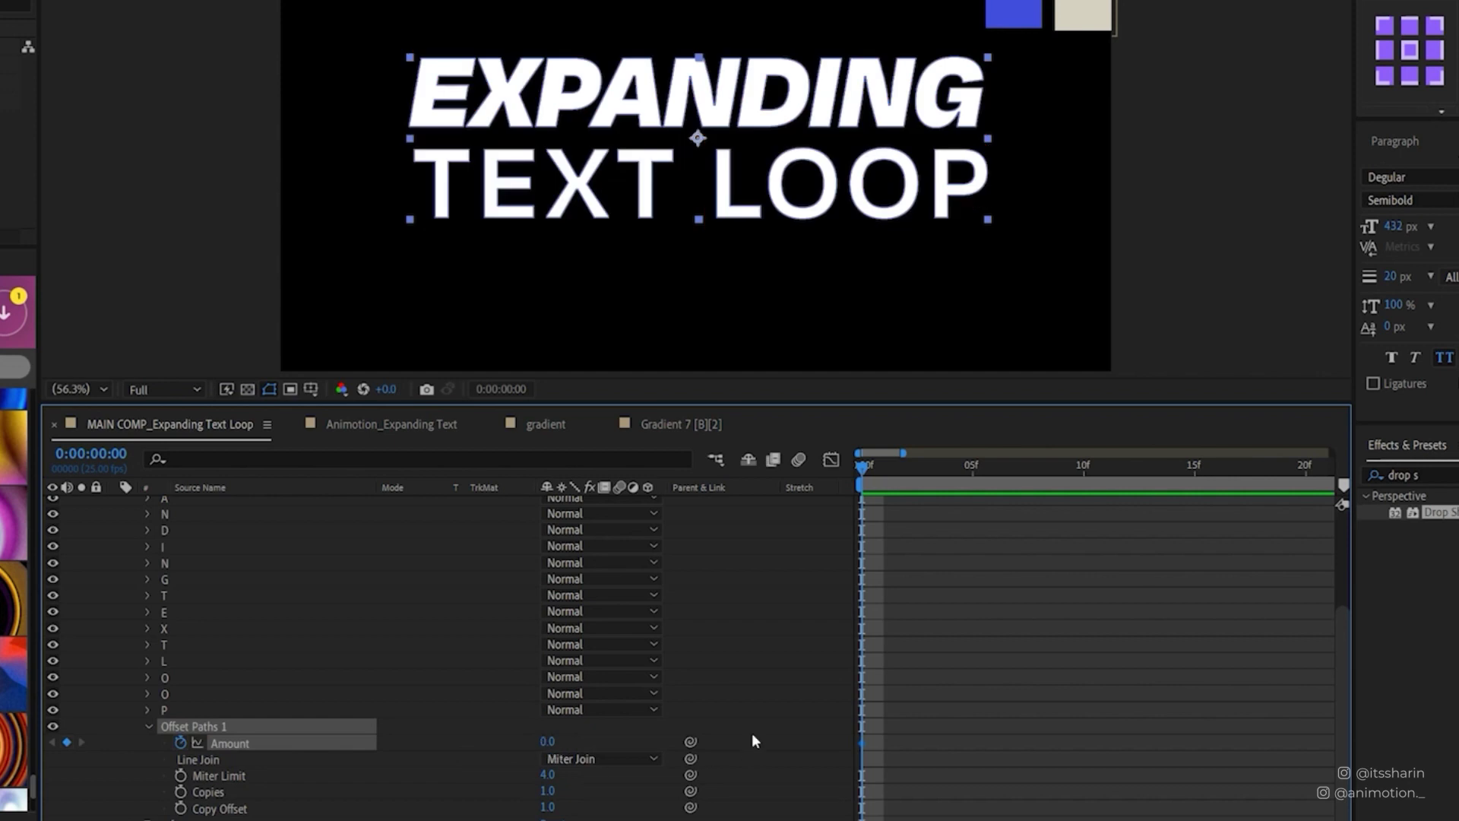
key(semicolon)
- At about 3 seconds, scrub the Offset Paths Amount up to 667, then preview the growth
drag(913, 486, 1000, 486)
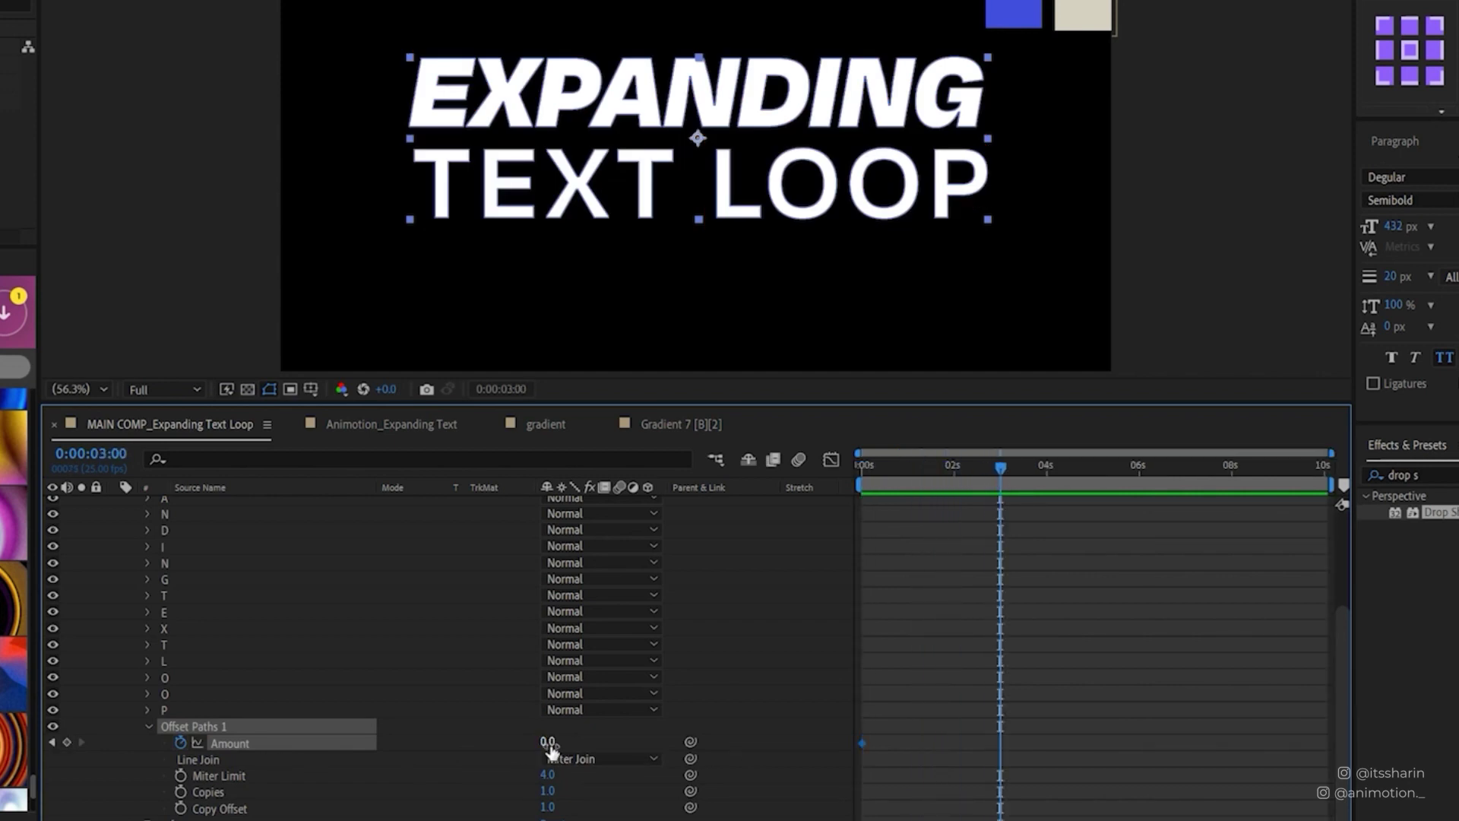
drag(552, 748, 768, 748)
drag(954, 742, 1198, 760)
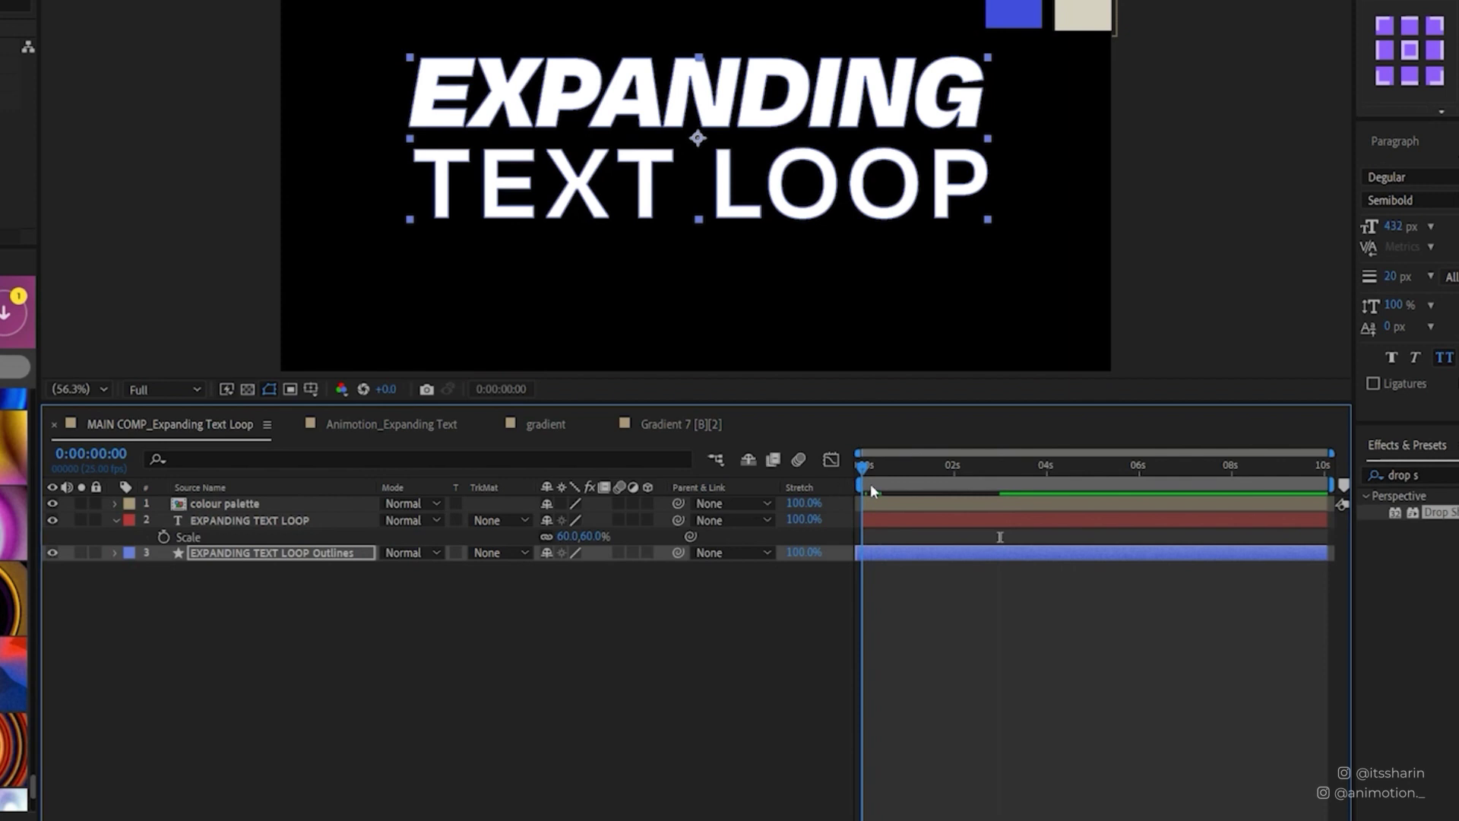
drag(871, 486, 1001, 487)
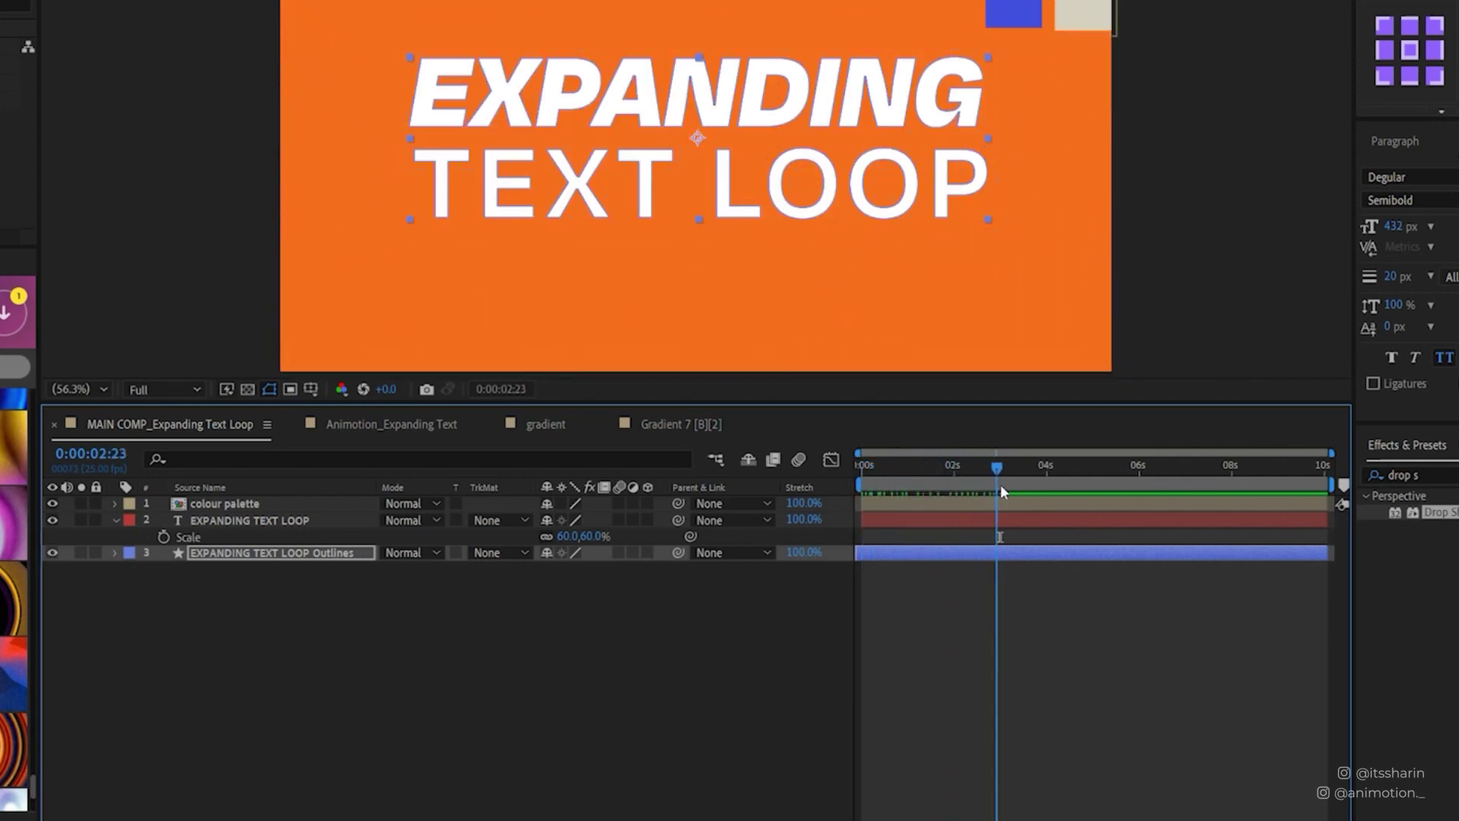
- Pre-compose the Outlines layer into a new 'gradient' composition and give it a teal (Dark Green) label
right_click(218, 555)
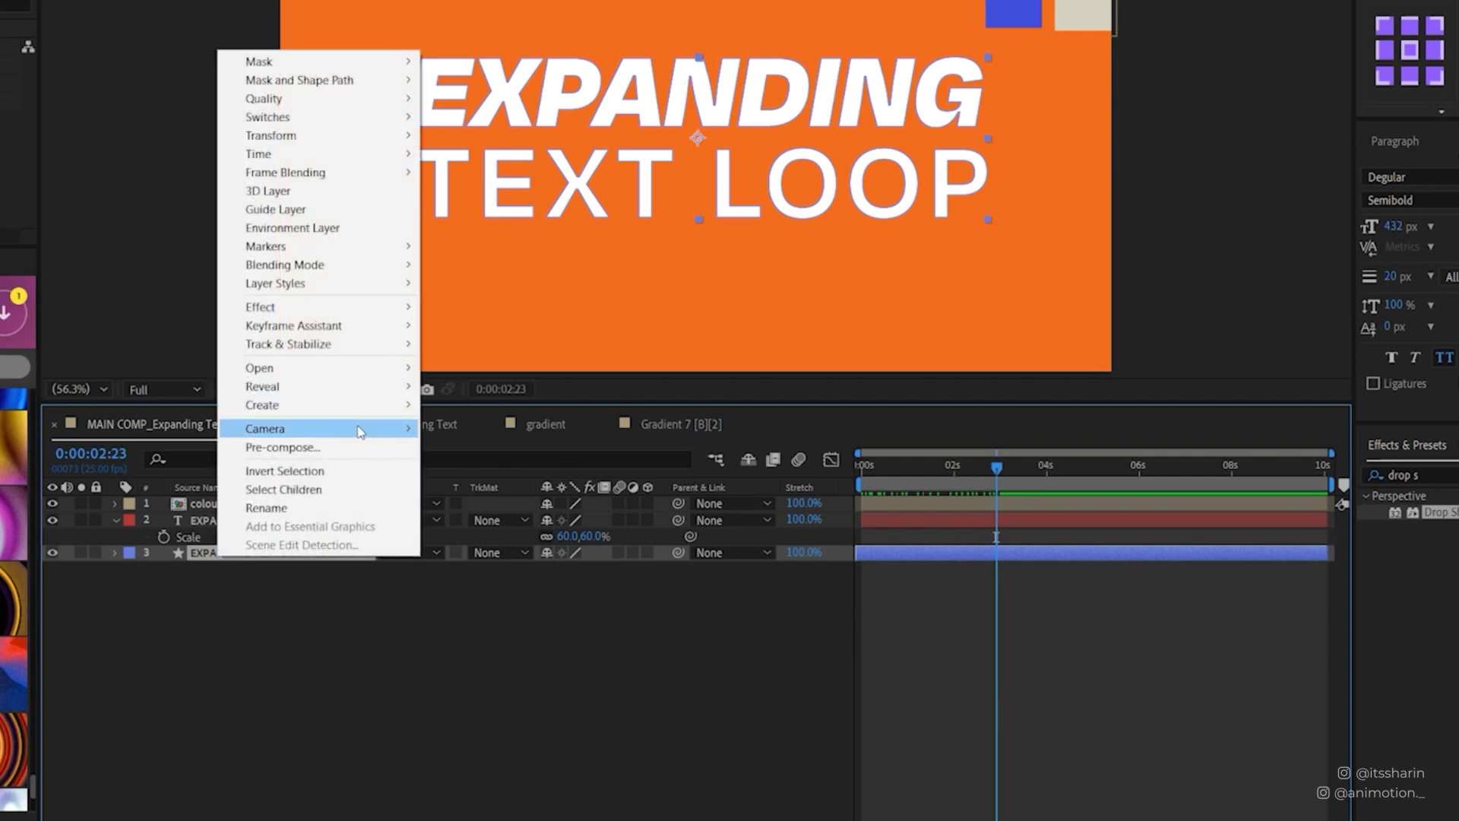
click(346, 450)
text(gradien)
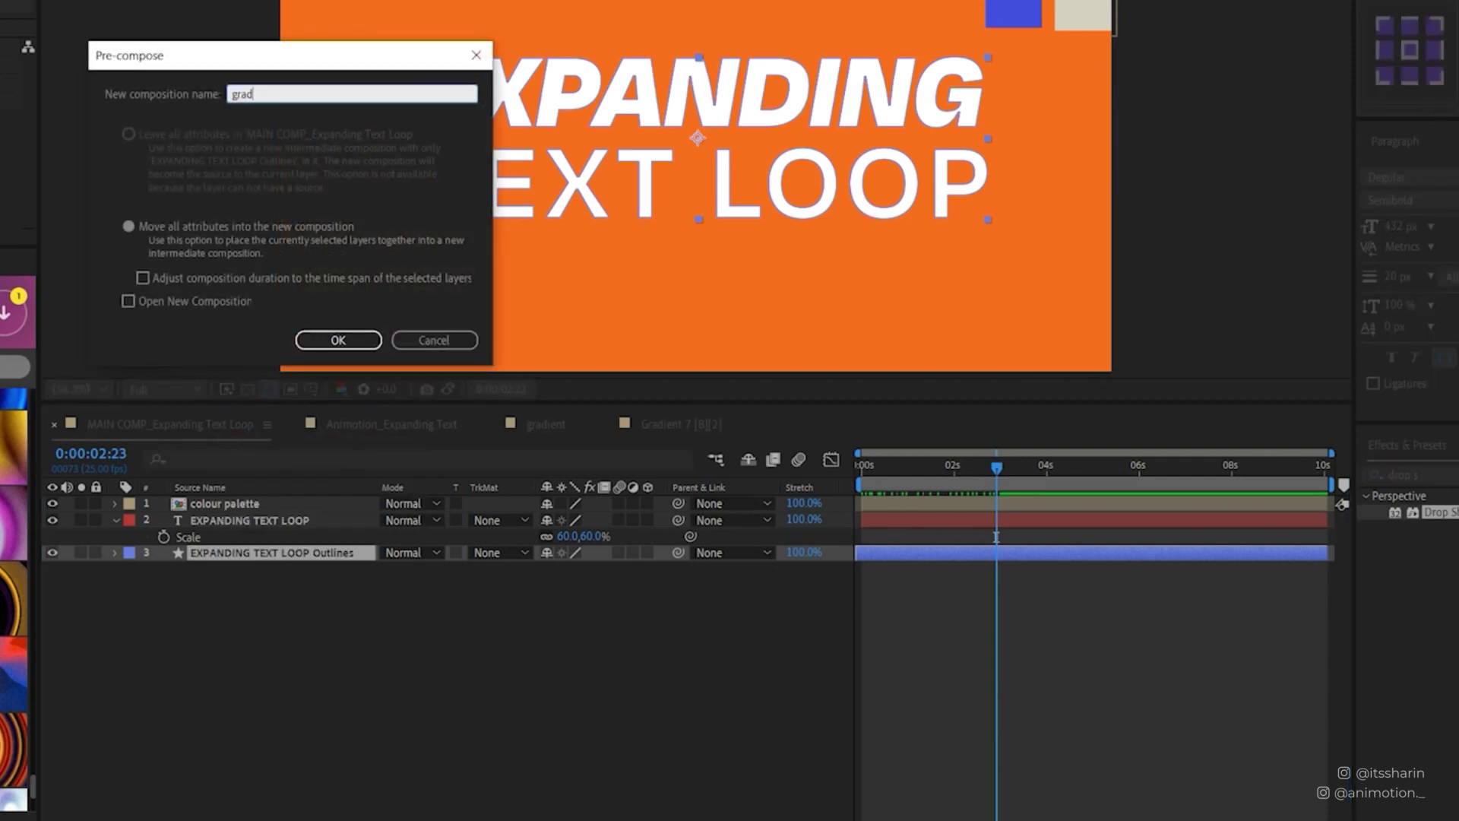
text(t)
key(Return)
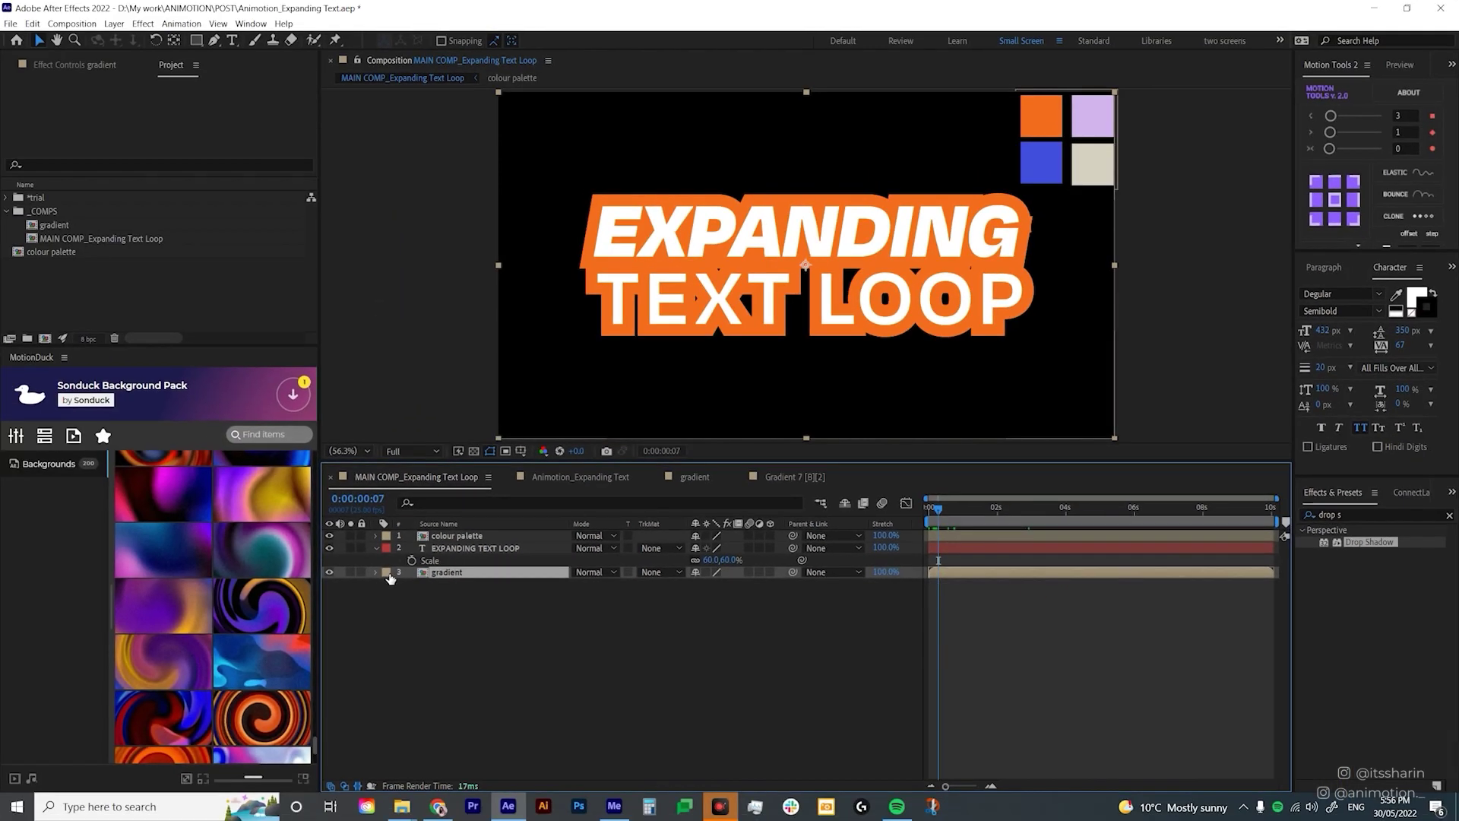
click(389, 577)
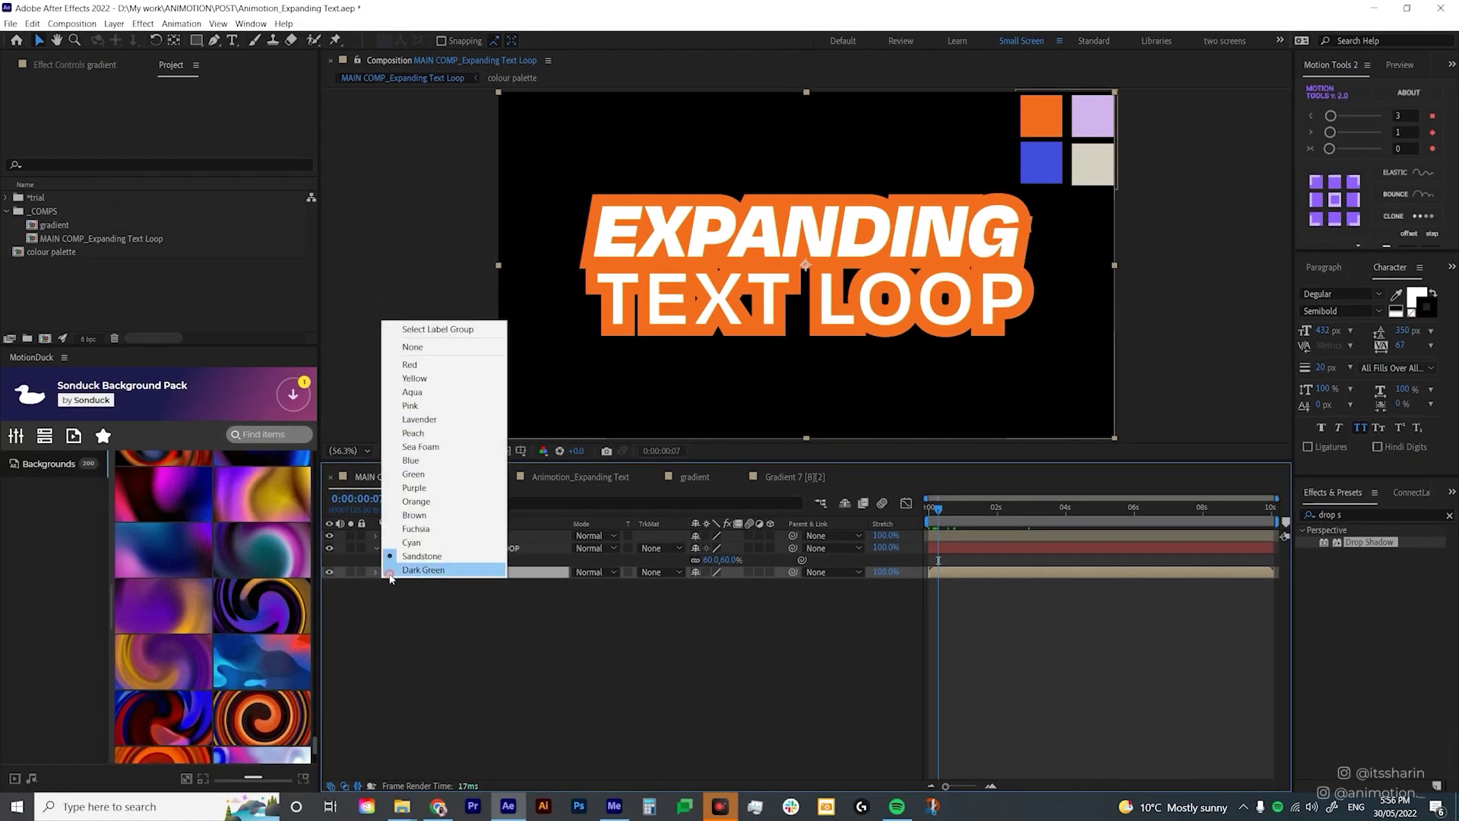
click(423, 543)
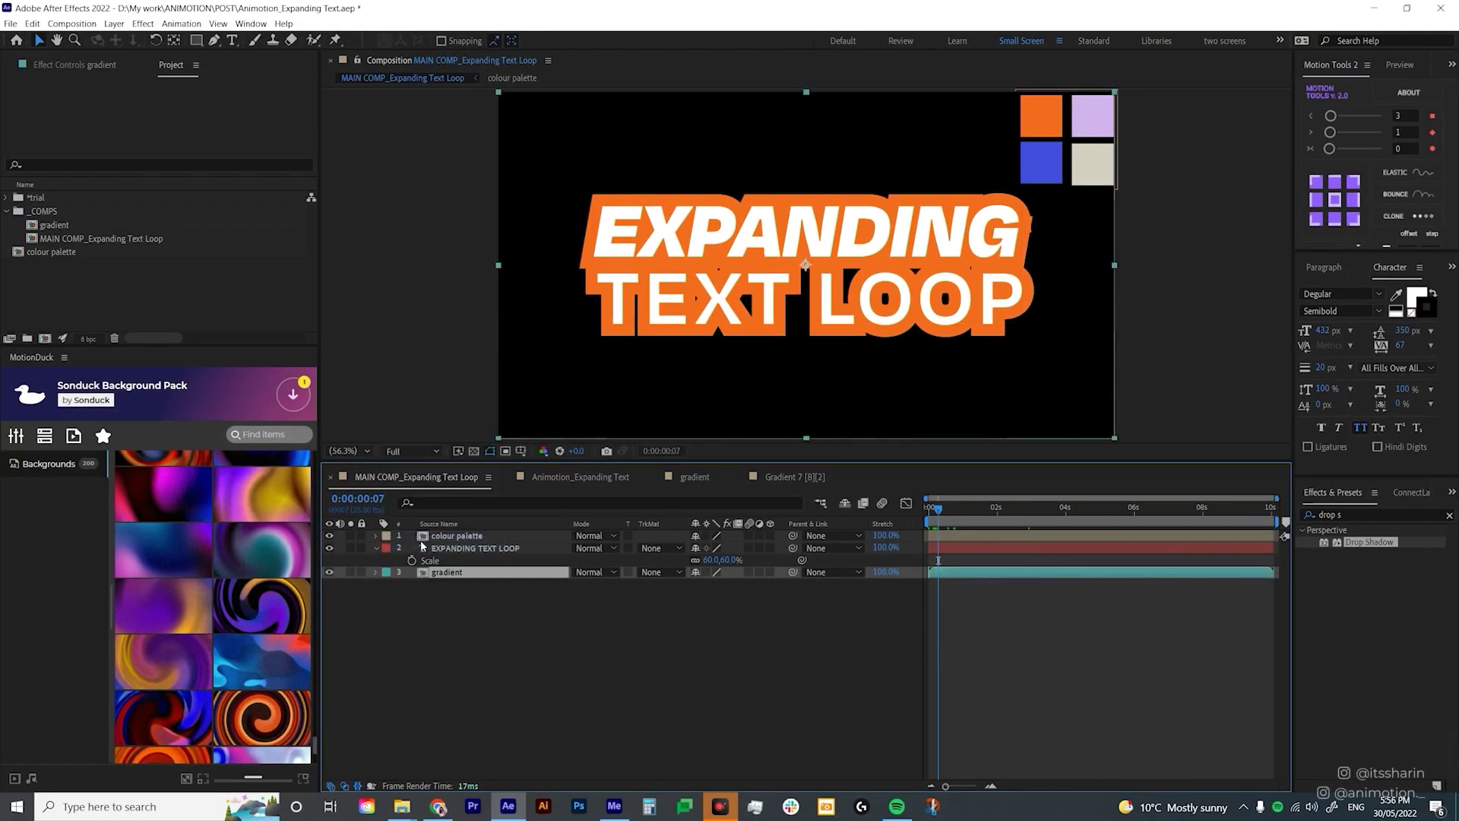
- Open the gradient precomp and select the Sonduck Background Pack in MotionDuck
double_click(476, 574)
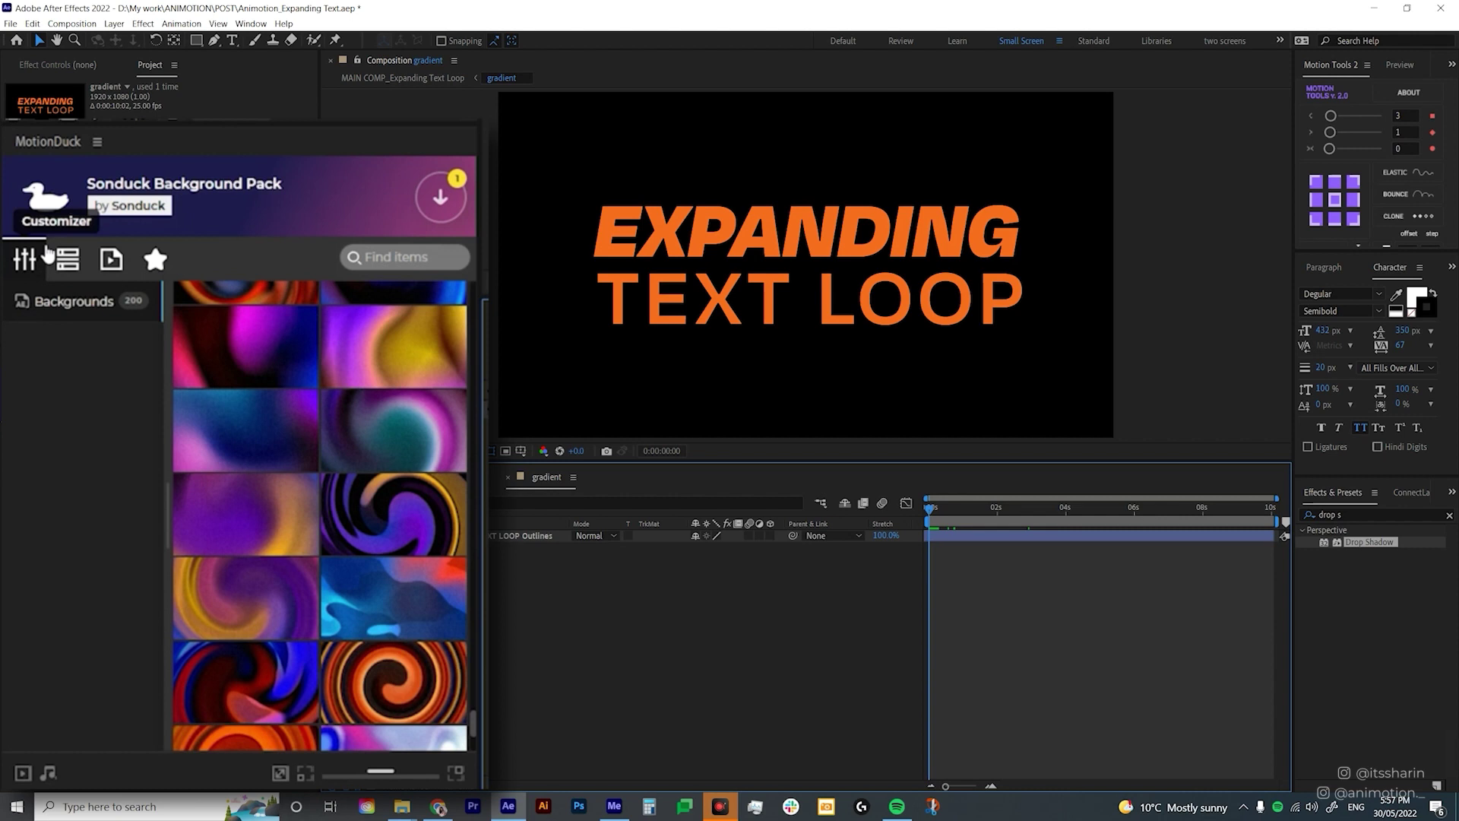
click(63, 203)
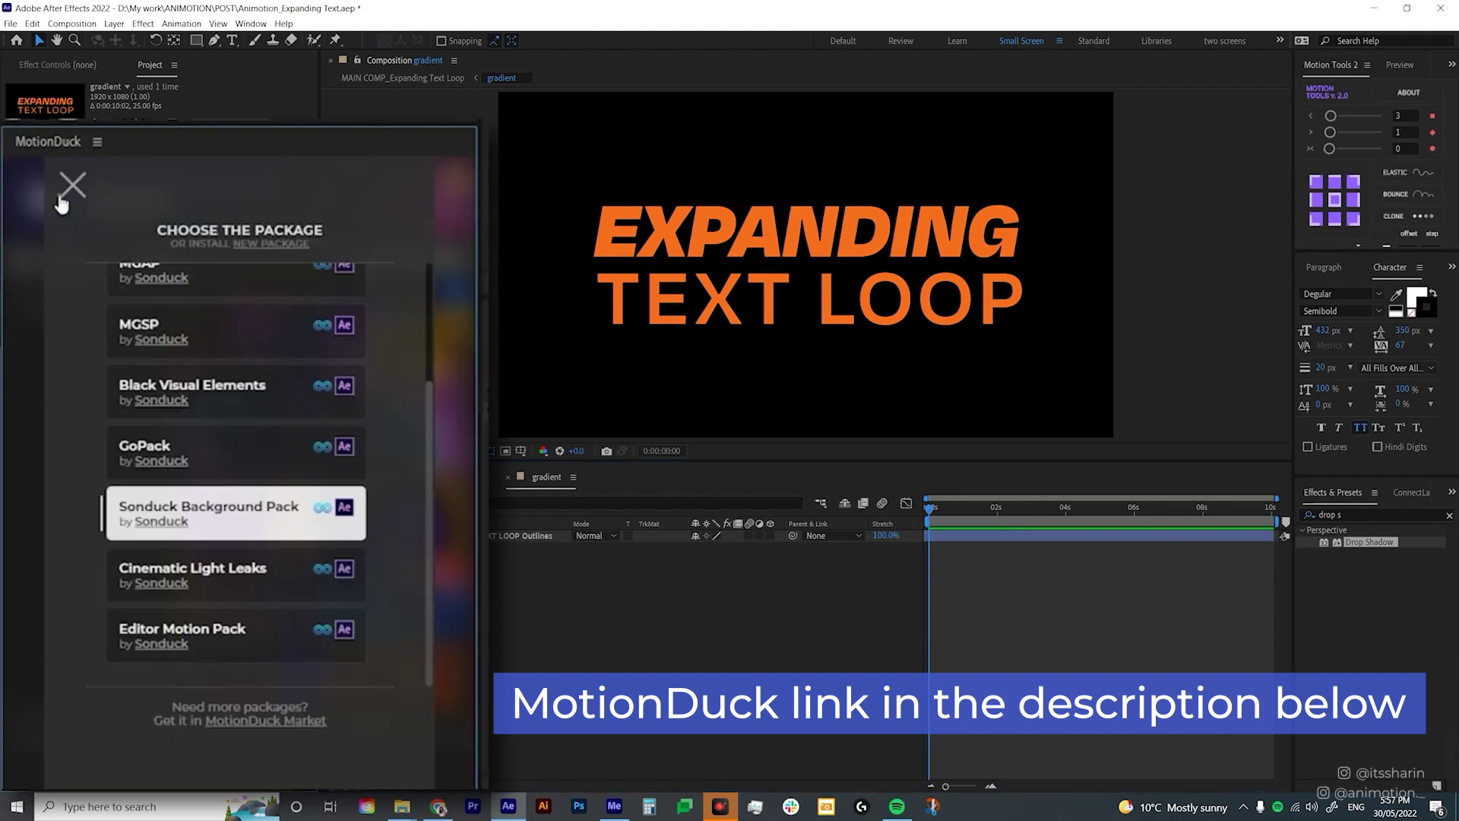
mouse_move(238, 501)
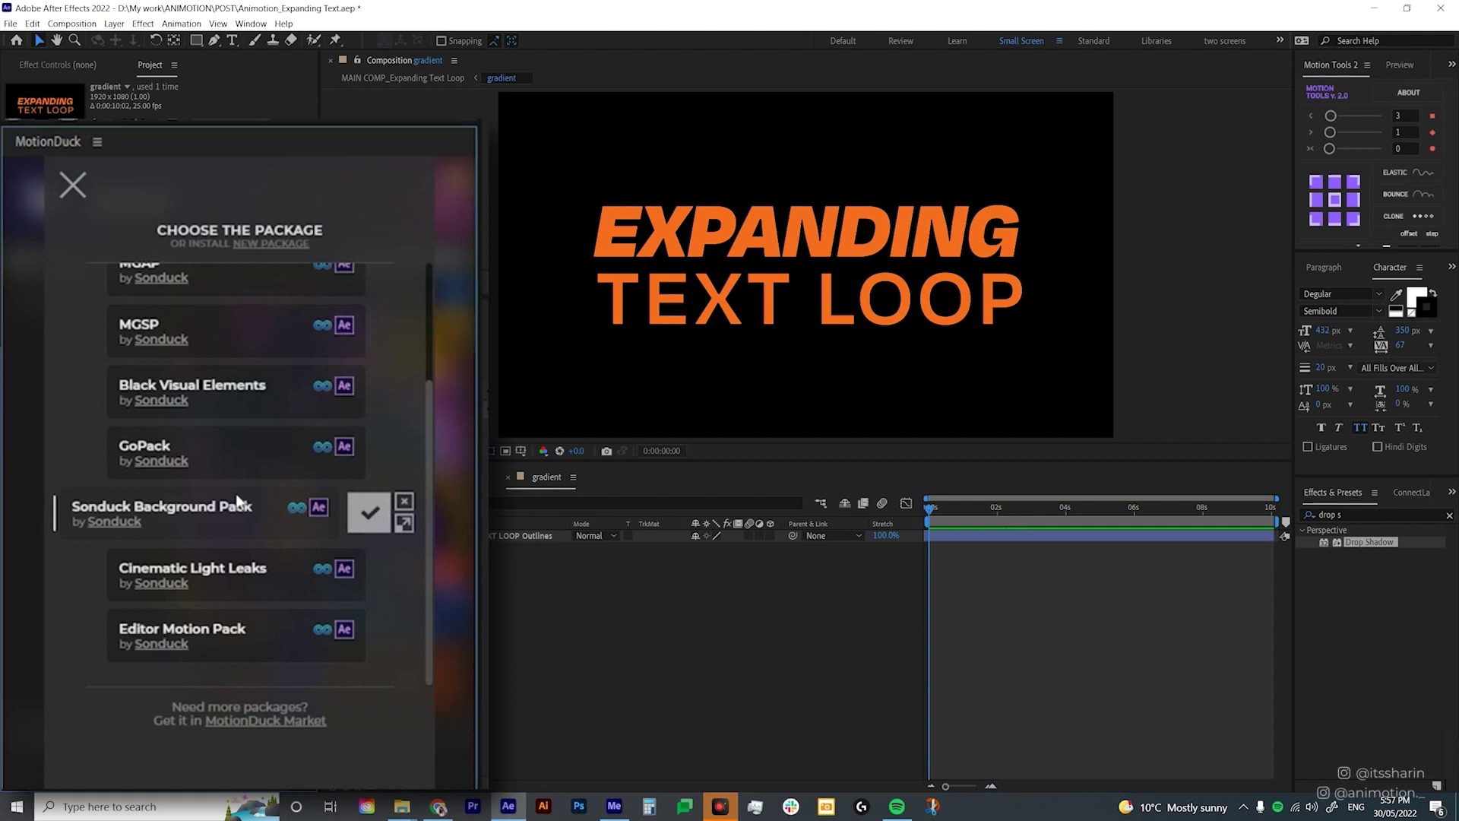
click(238, 503)
scroll(223, 544, up, 4)
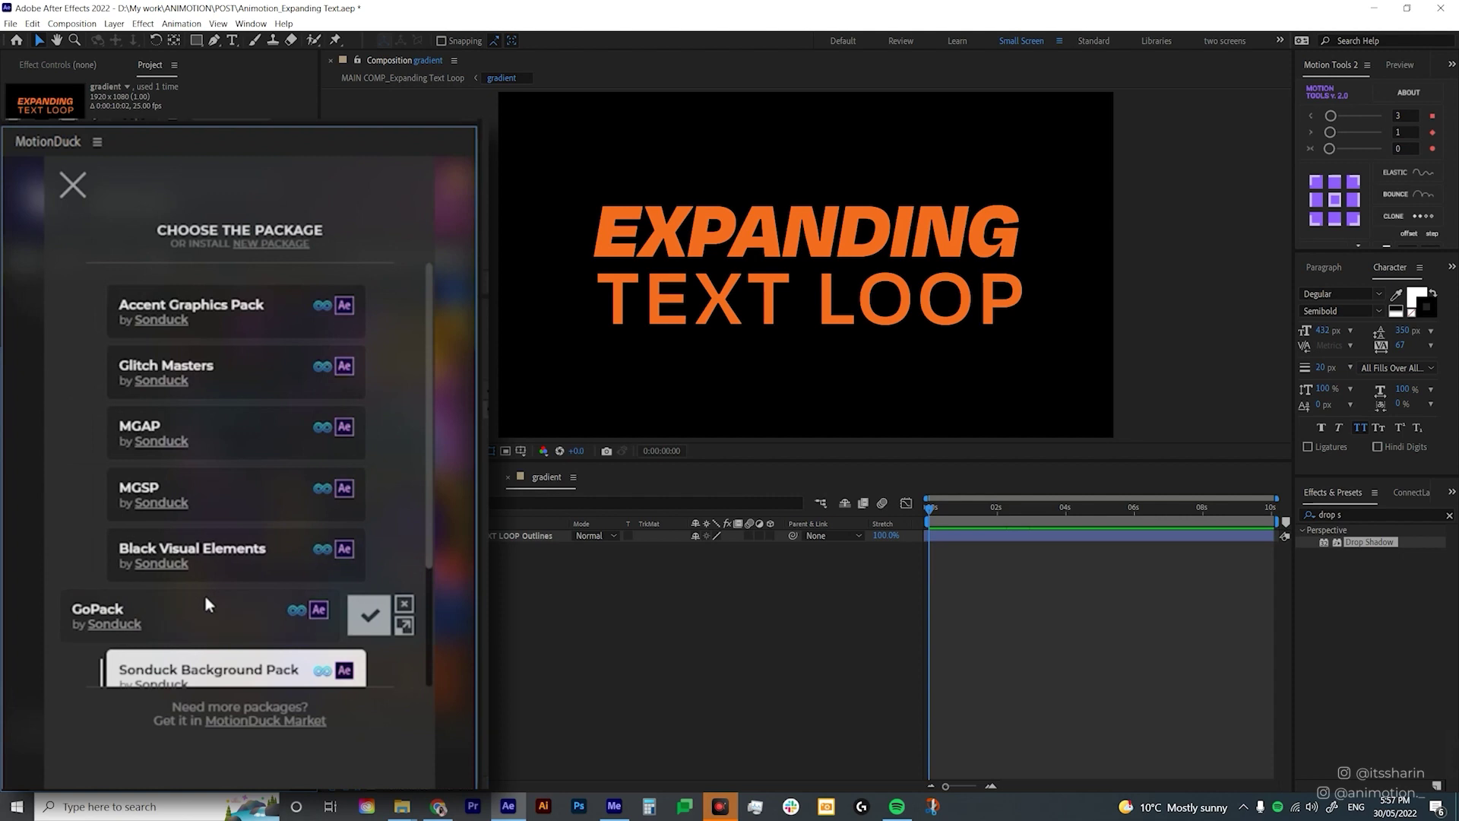
scroll(206, 597, down, 3)
mouse_move(181, 516)
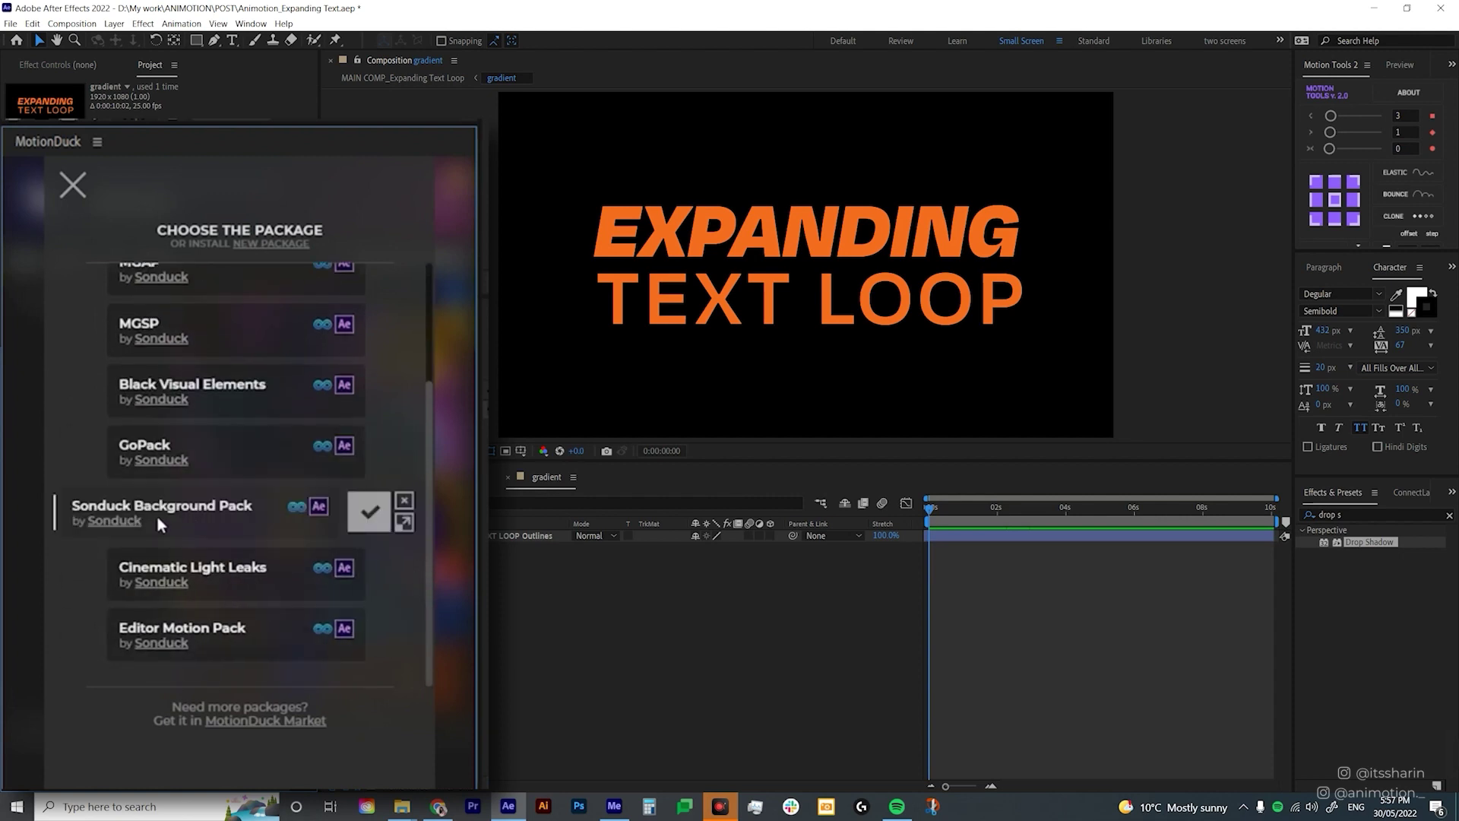
- Browse the Sonduck backgrounds and apply the blue-pink swirl gradient, Gradient 7 [8][3]
click(371, 511)
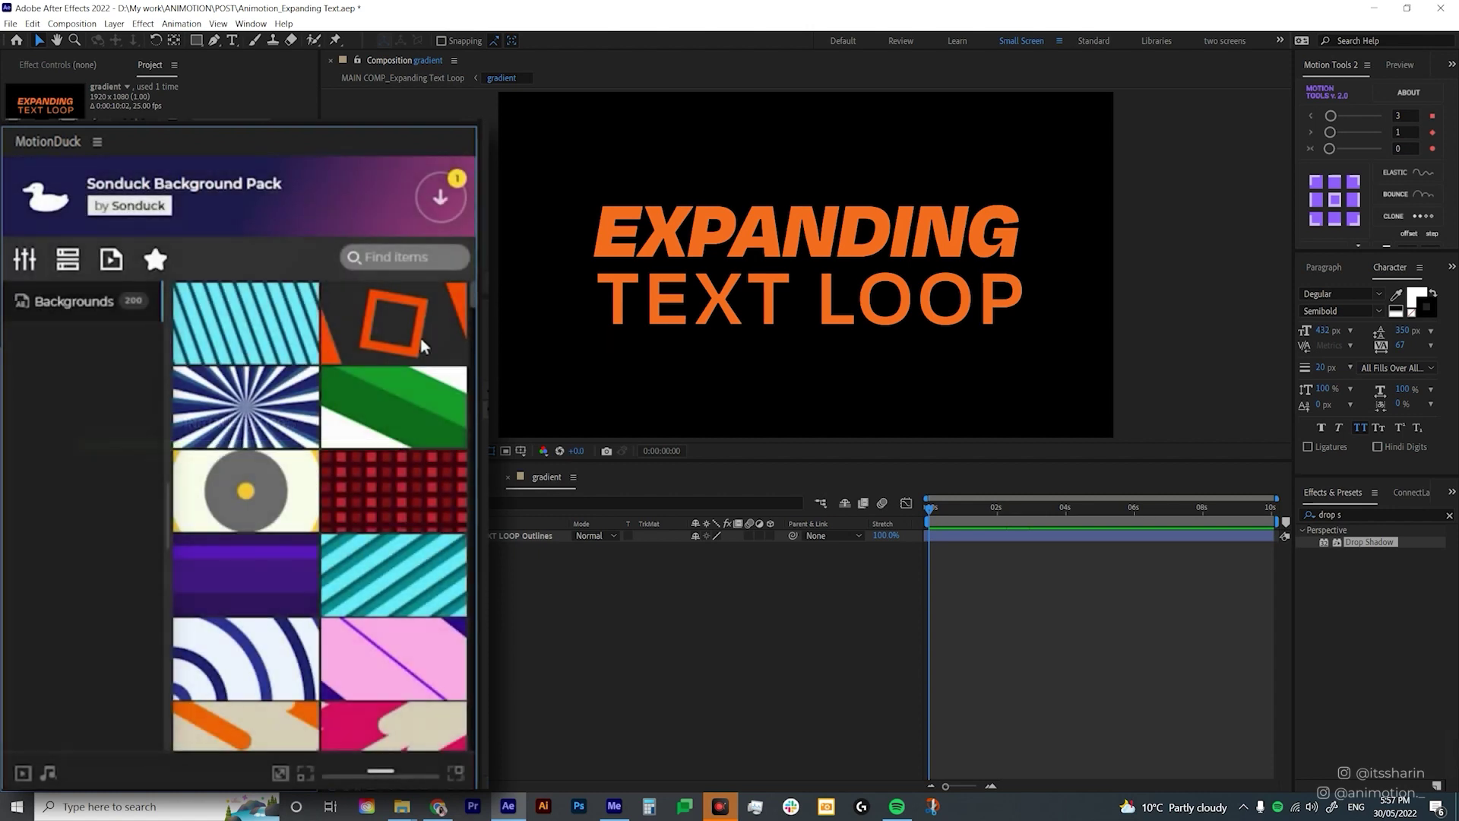
scroll(313, 540, down, 3)
scroll(313, 540, down, 5)
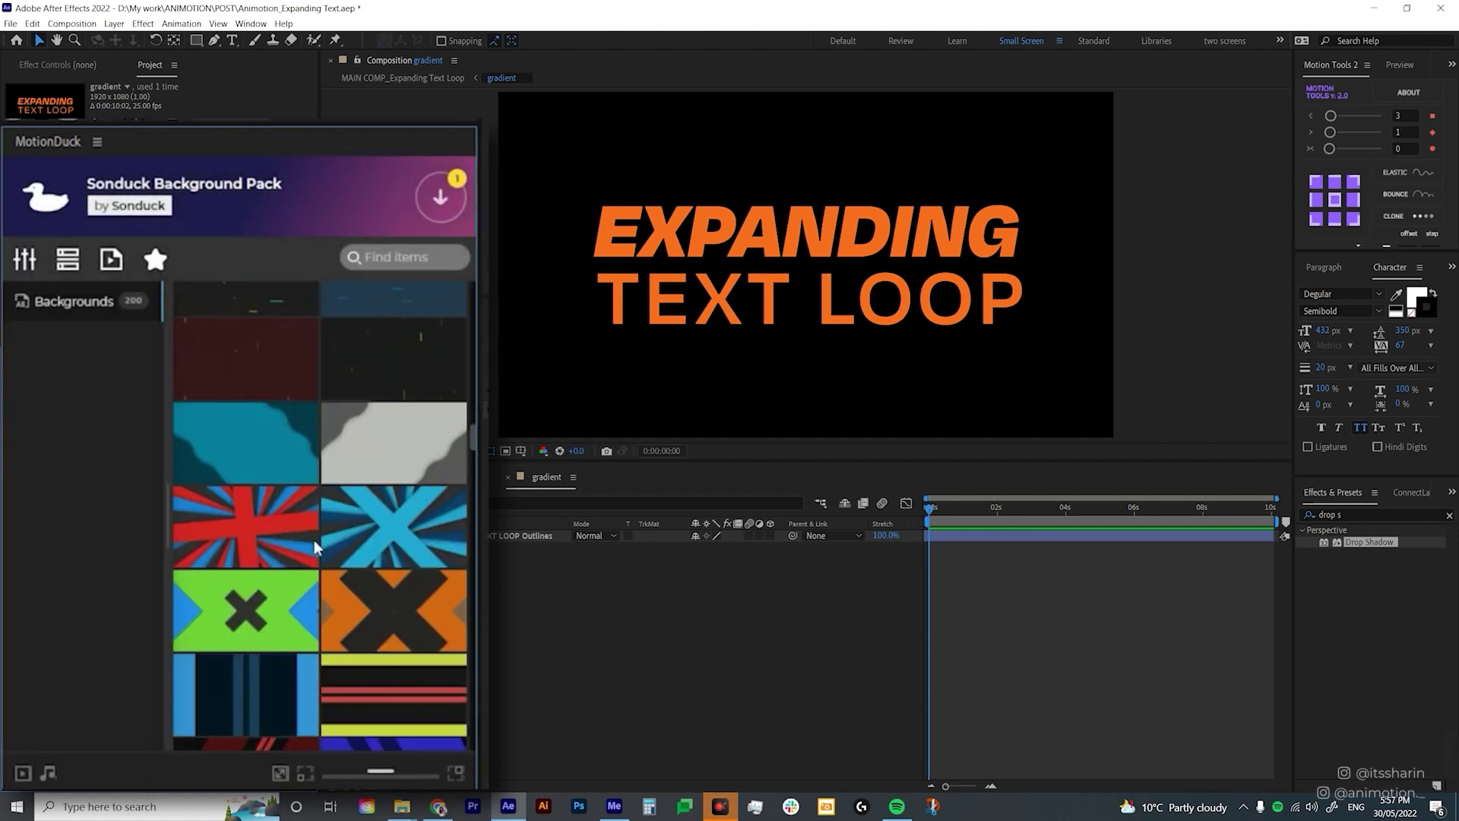
scroll(313, 540, down, 3)
scroll(313, 540, down, 10)
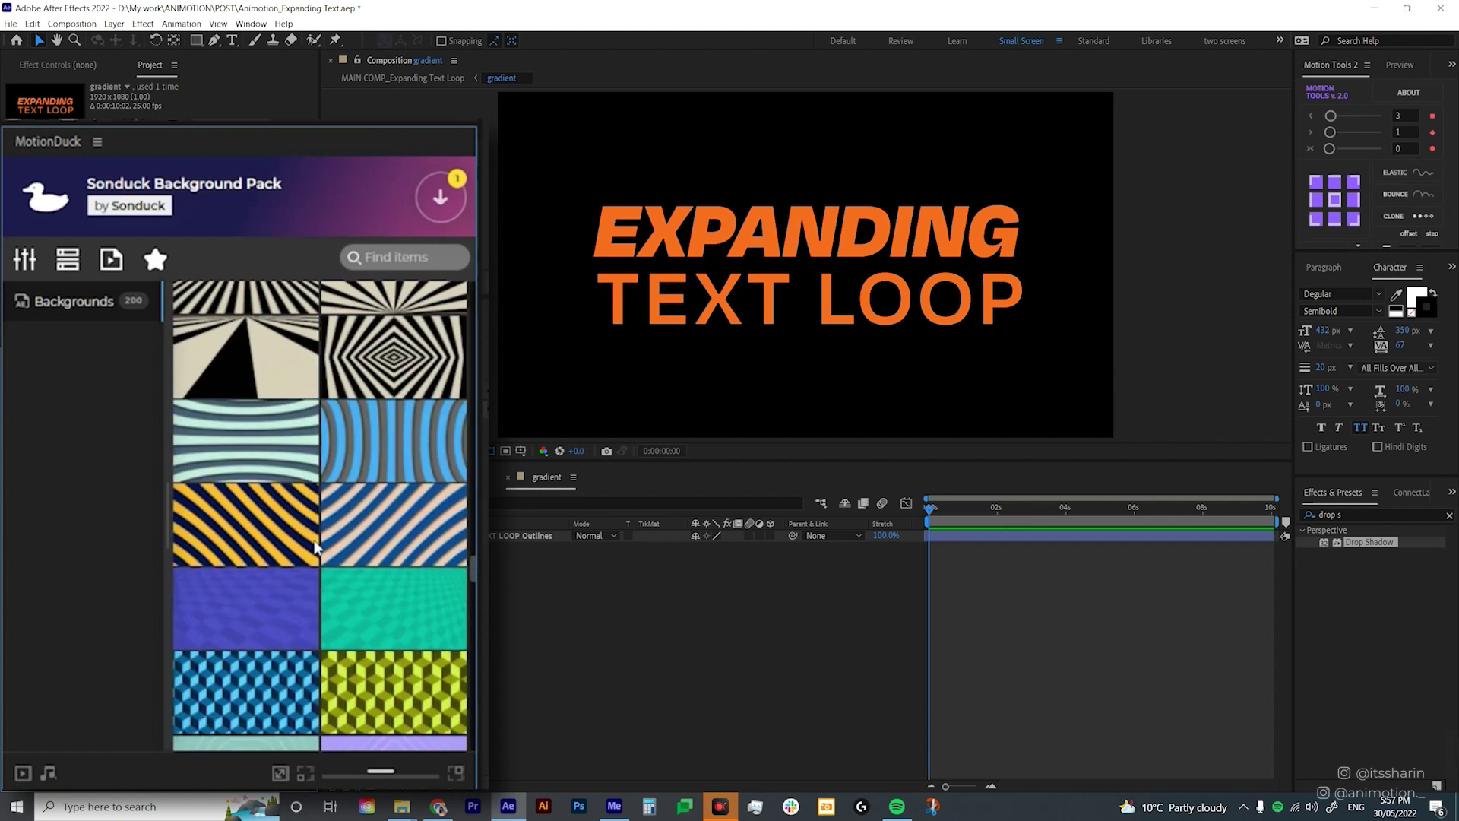
scroll(316, 545, down, 10)
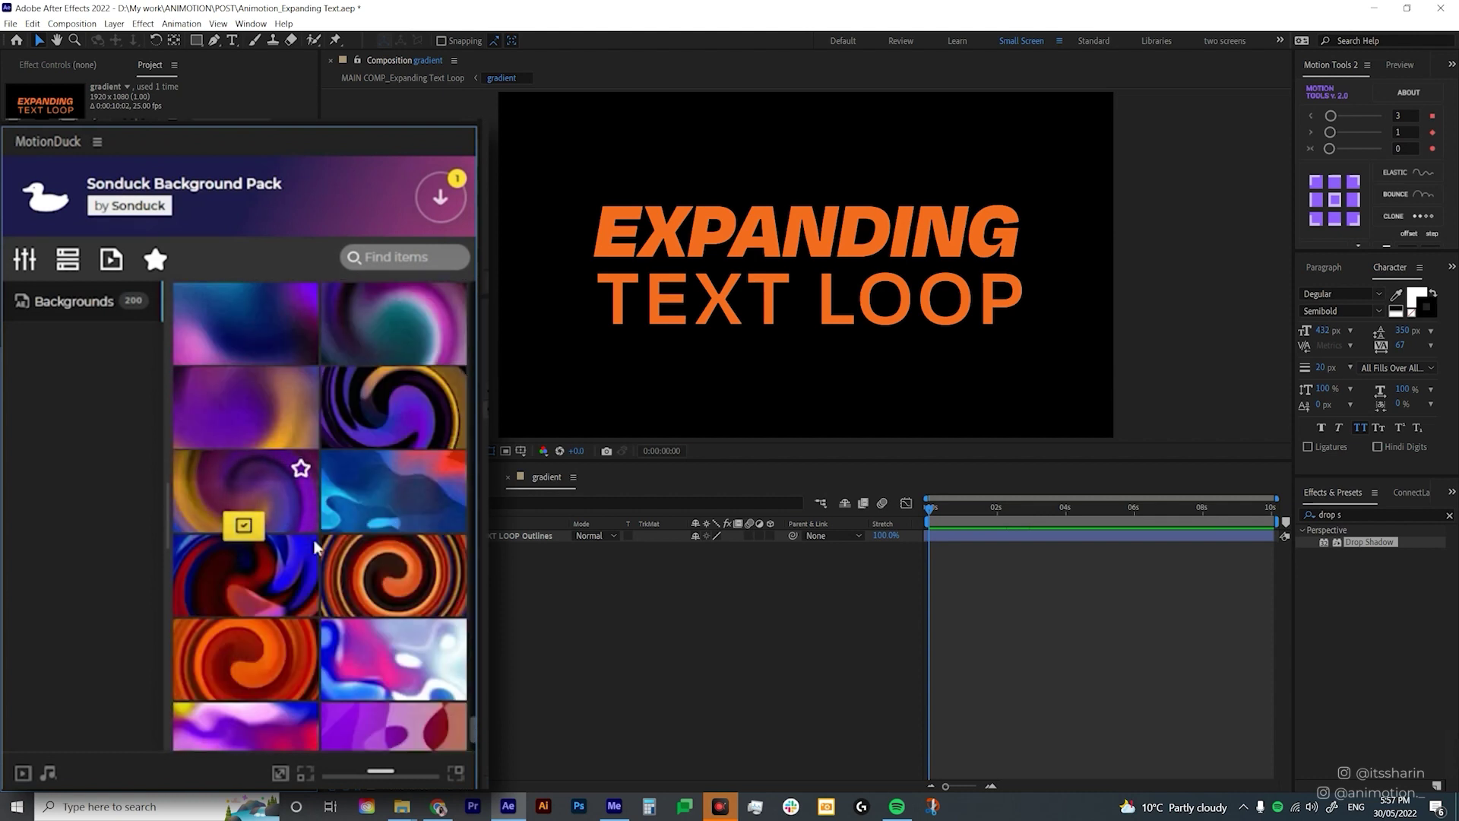
scroll(315, 544, up, 2)
scroll(319, 532, up, 4)
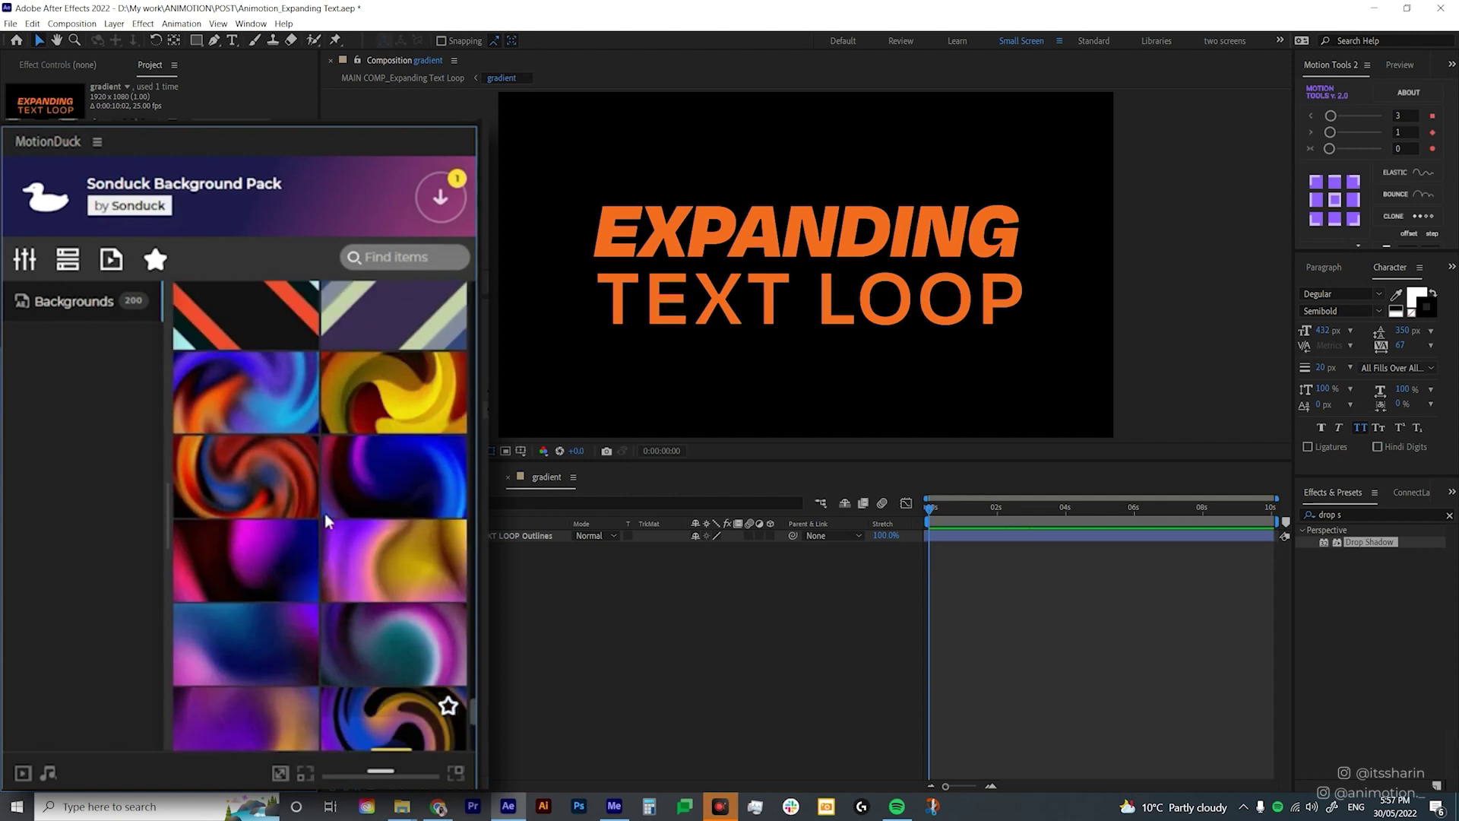
scroll(321, 600, down, 4)
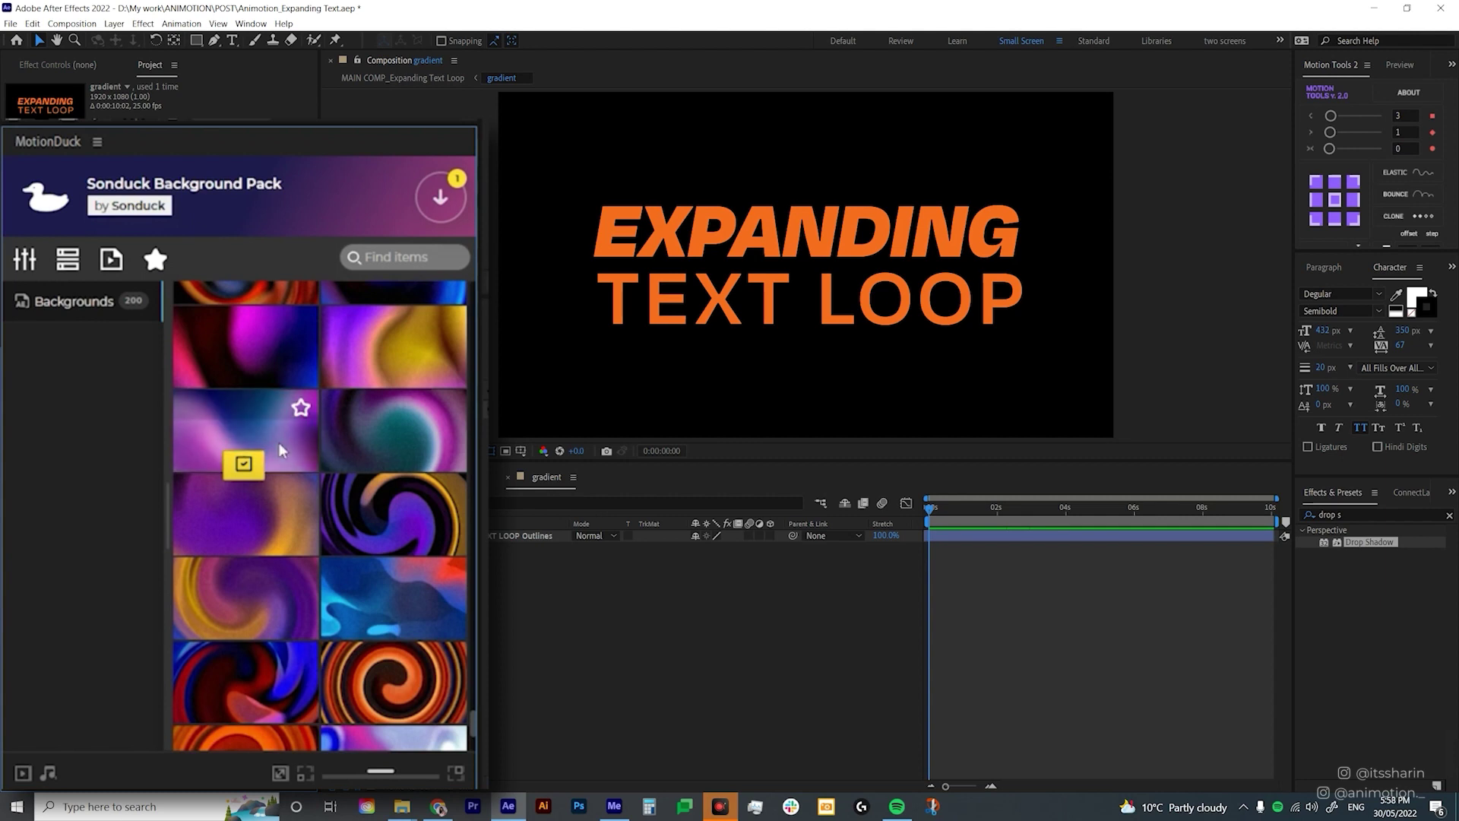
click(244, 467)
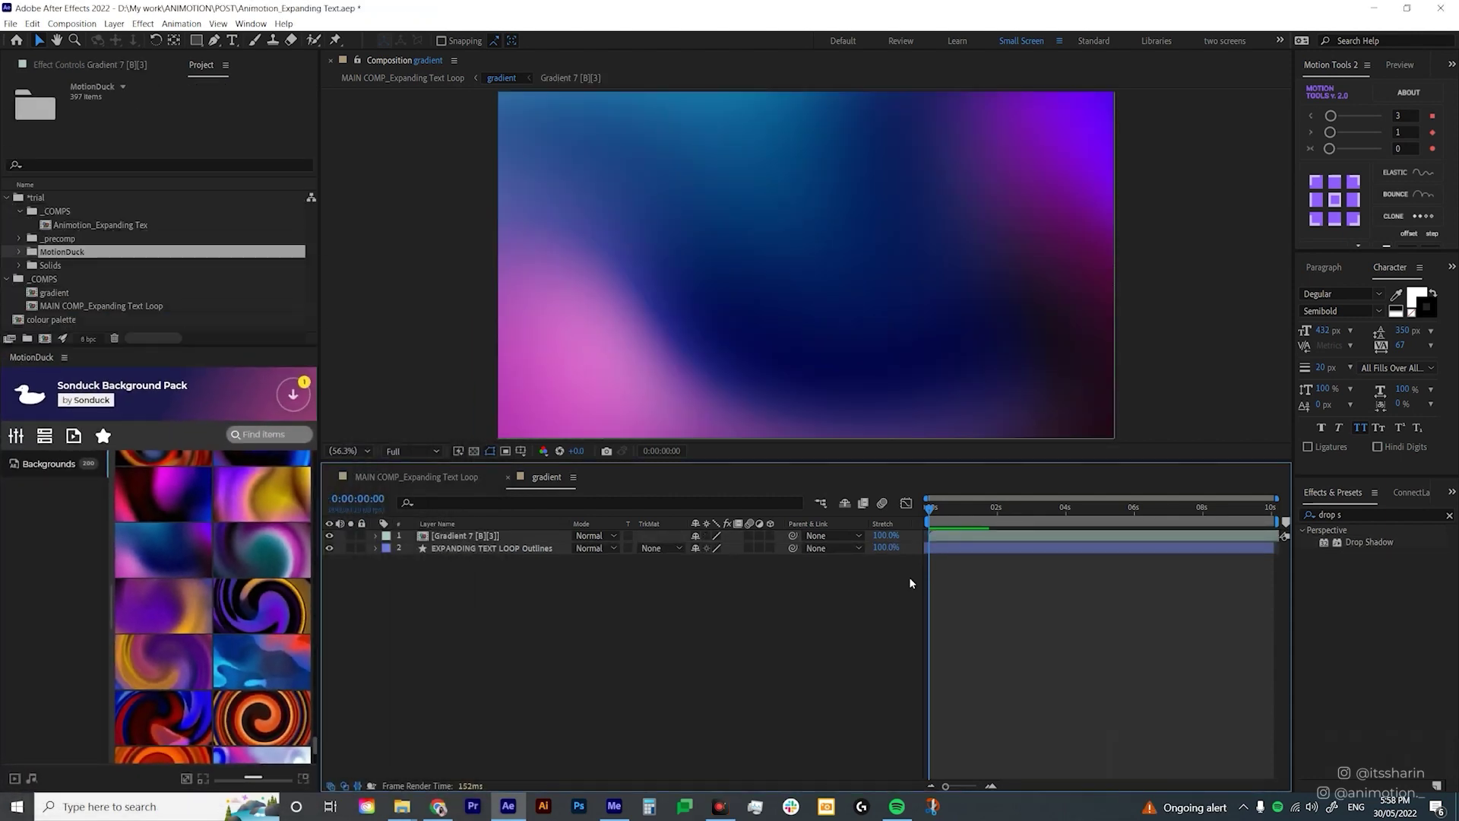
- Turn on Preserve Underlying Transparency for Gradient 7 and play back the clipped gradient
click(491, 536)
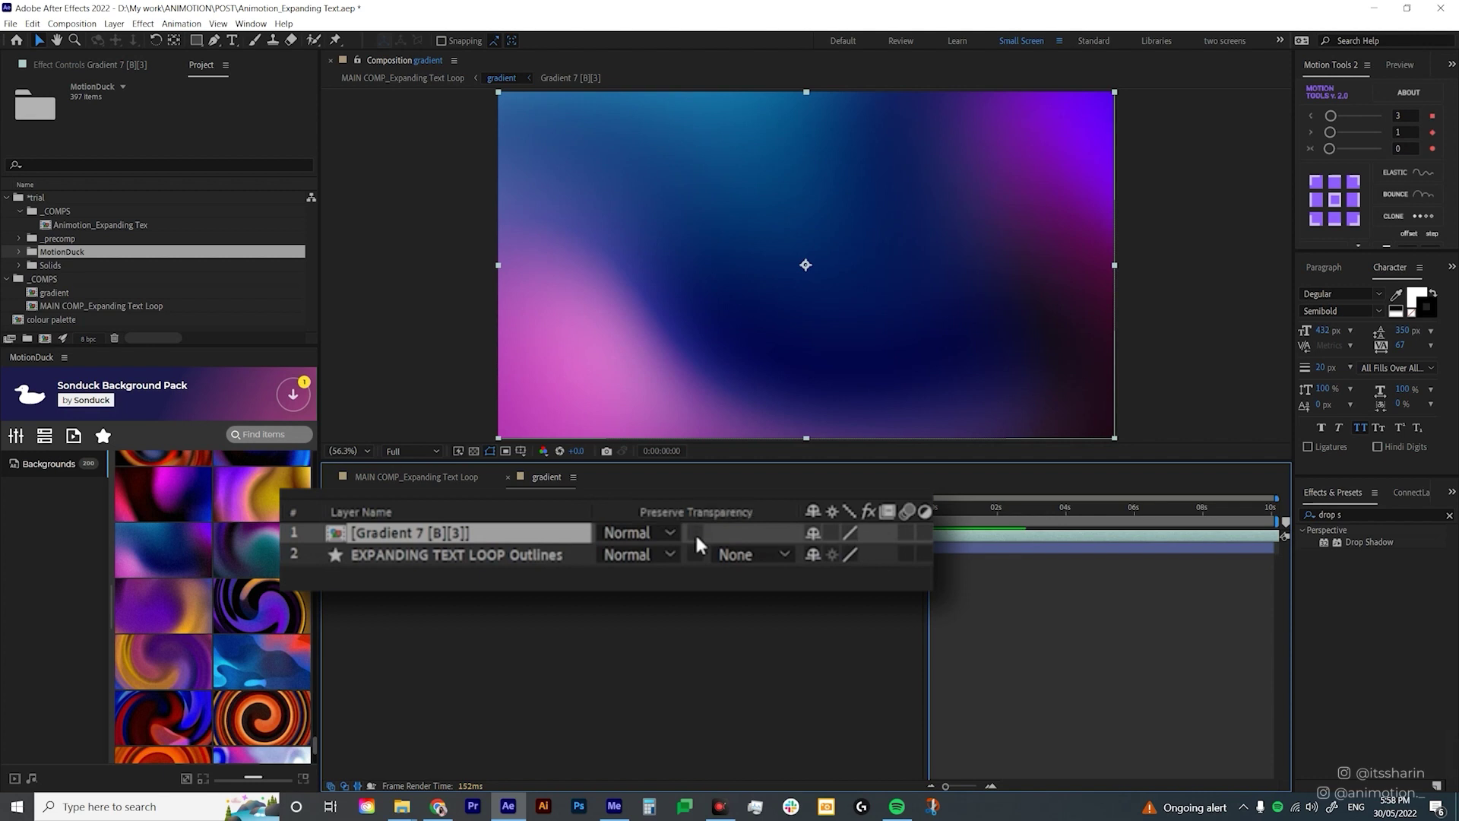
click(695, 533)
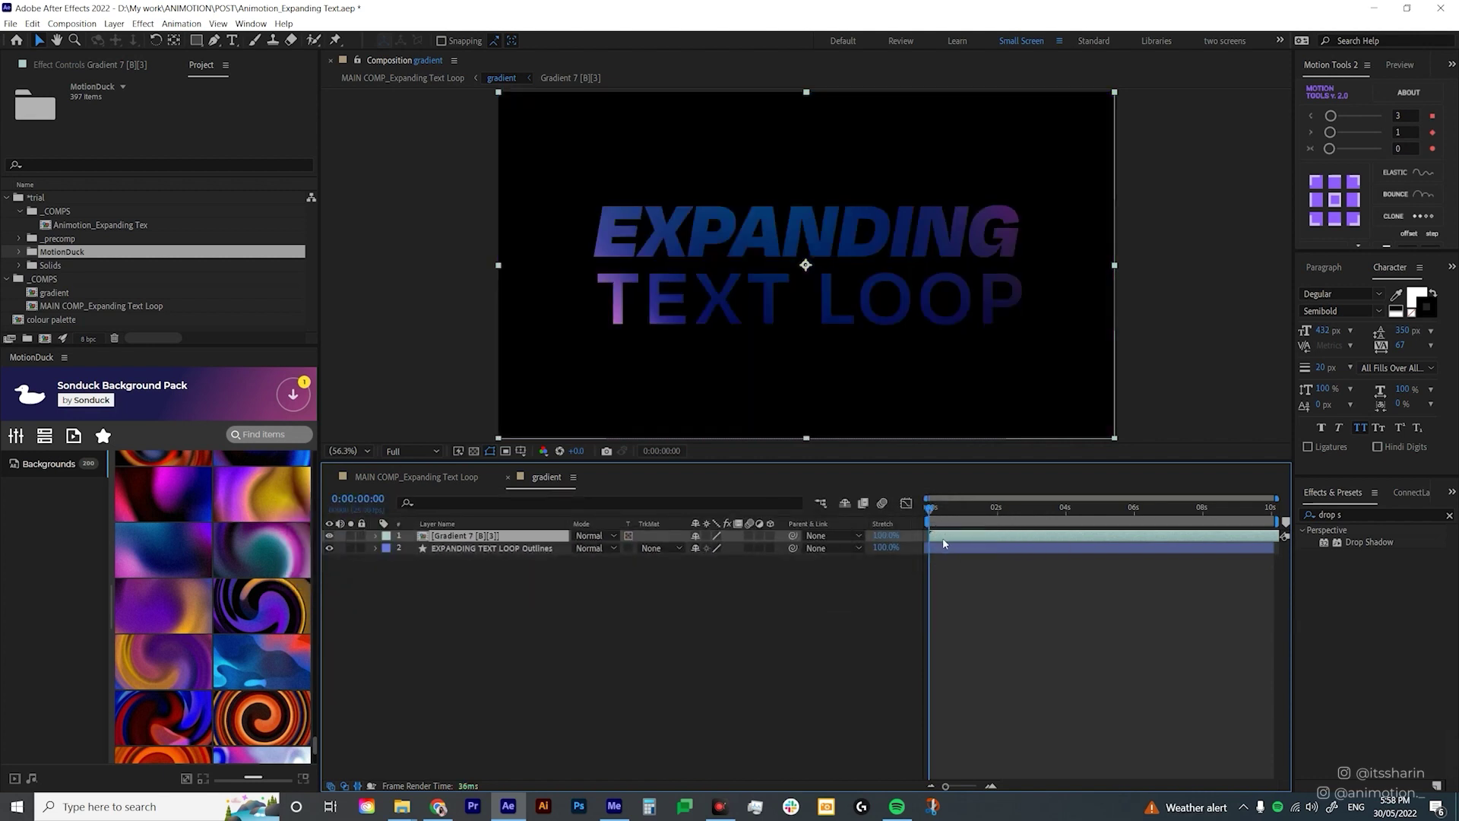
key(space)
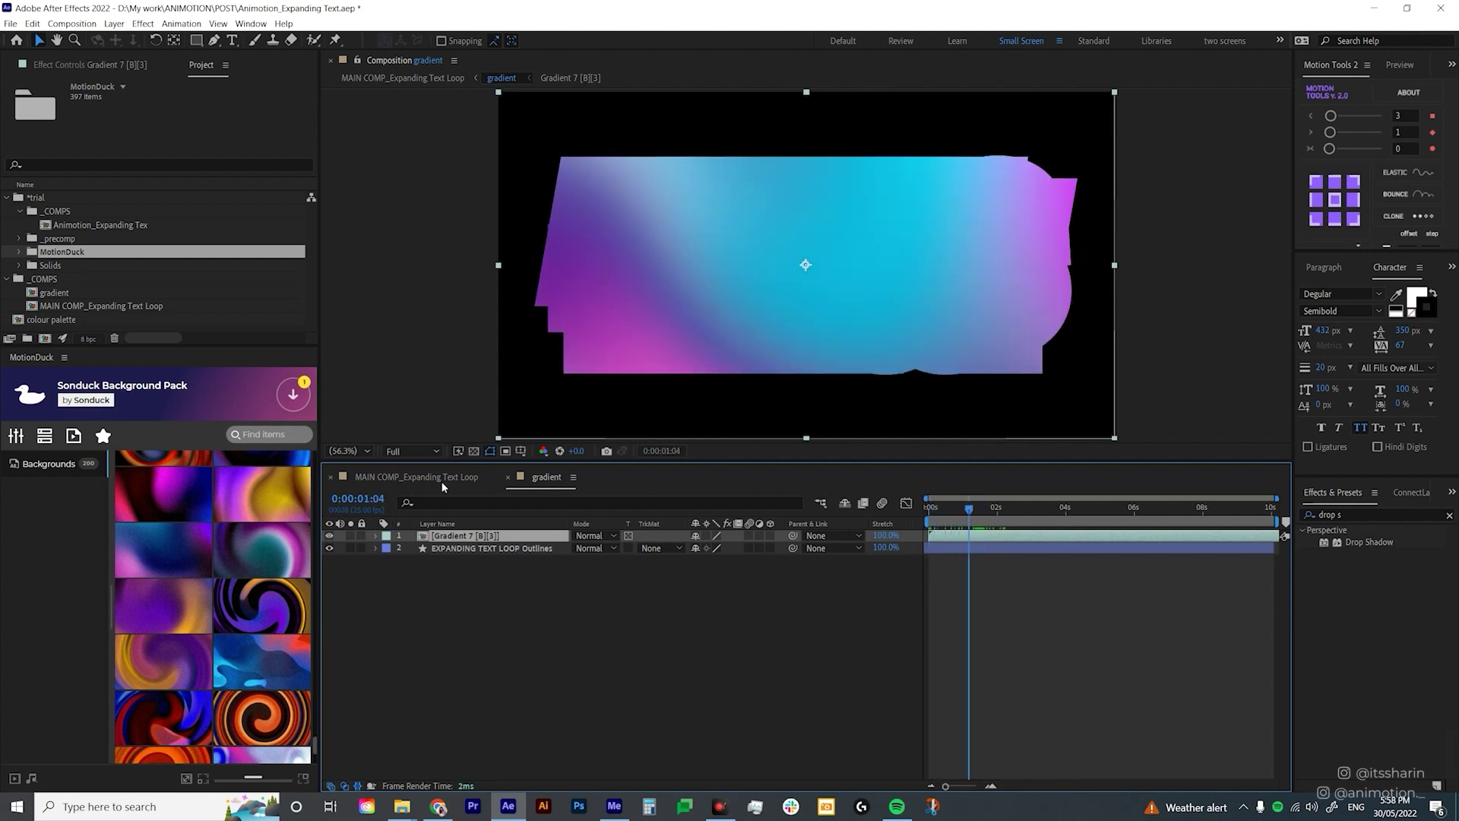
- Back in MAIN COMP_Expanding Text Loop, duplicate the gradient layer into three copies
click(443, 487)
drag(943, 507, 979, 532)
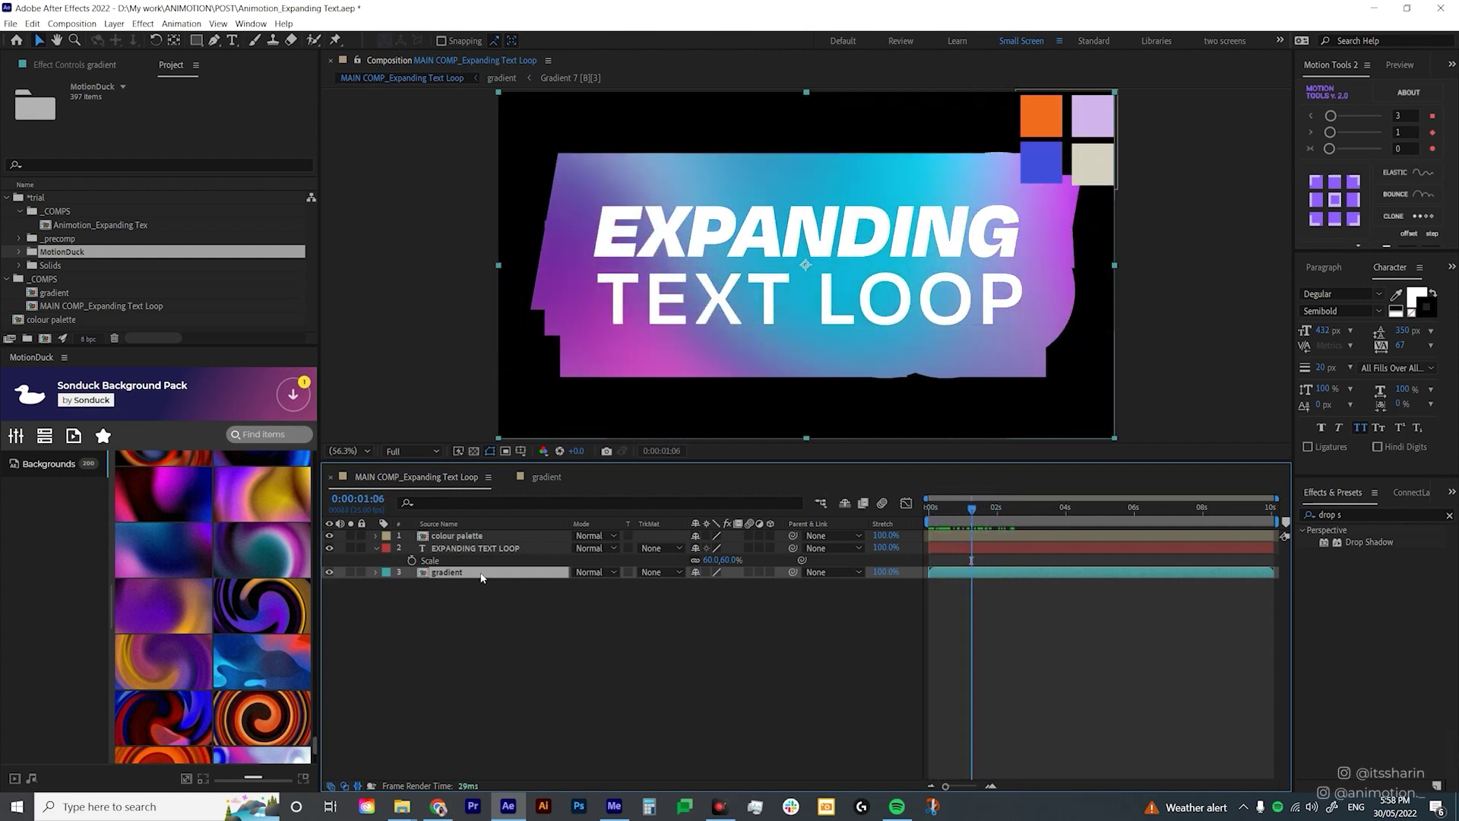
key(ctrl+d)
key(ctrl+d)
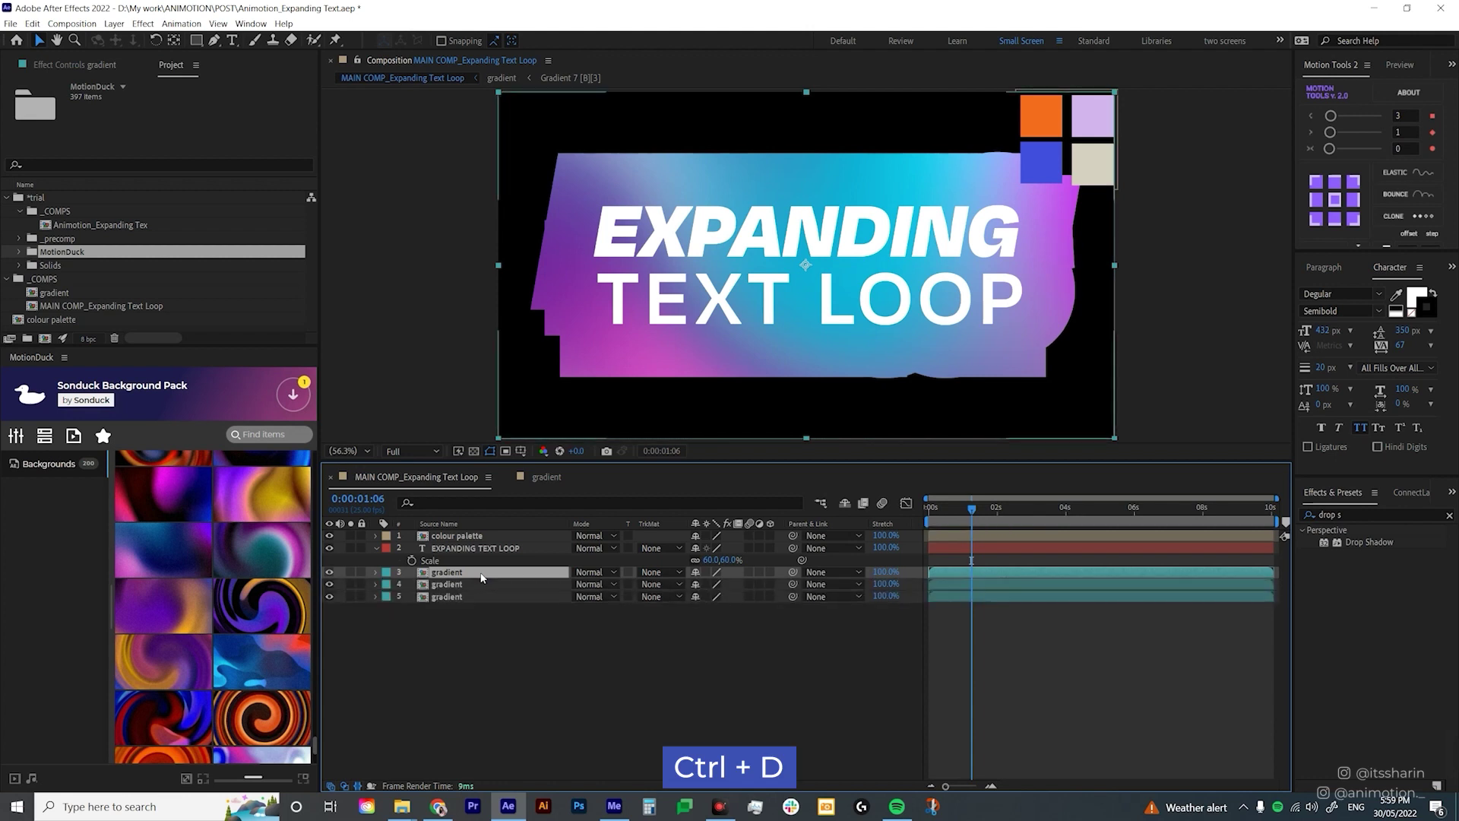
- Shift gradient layers 3 and 4 later with Alt+Shift+PageDown, then push layer 3 later again
shift+click(945, 582)
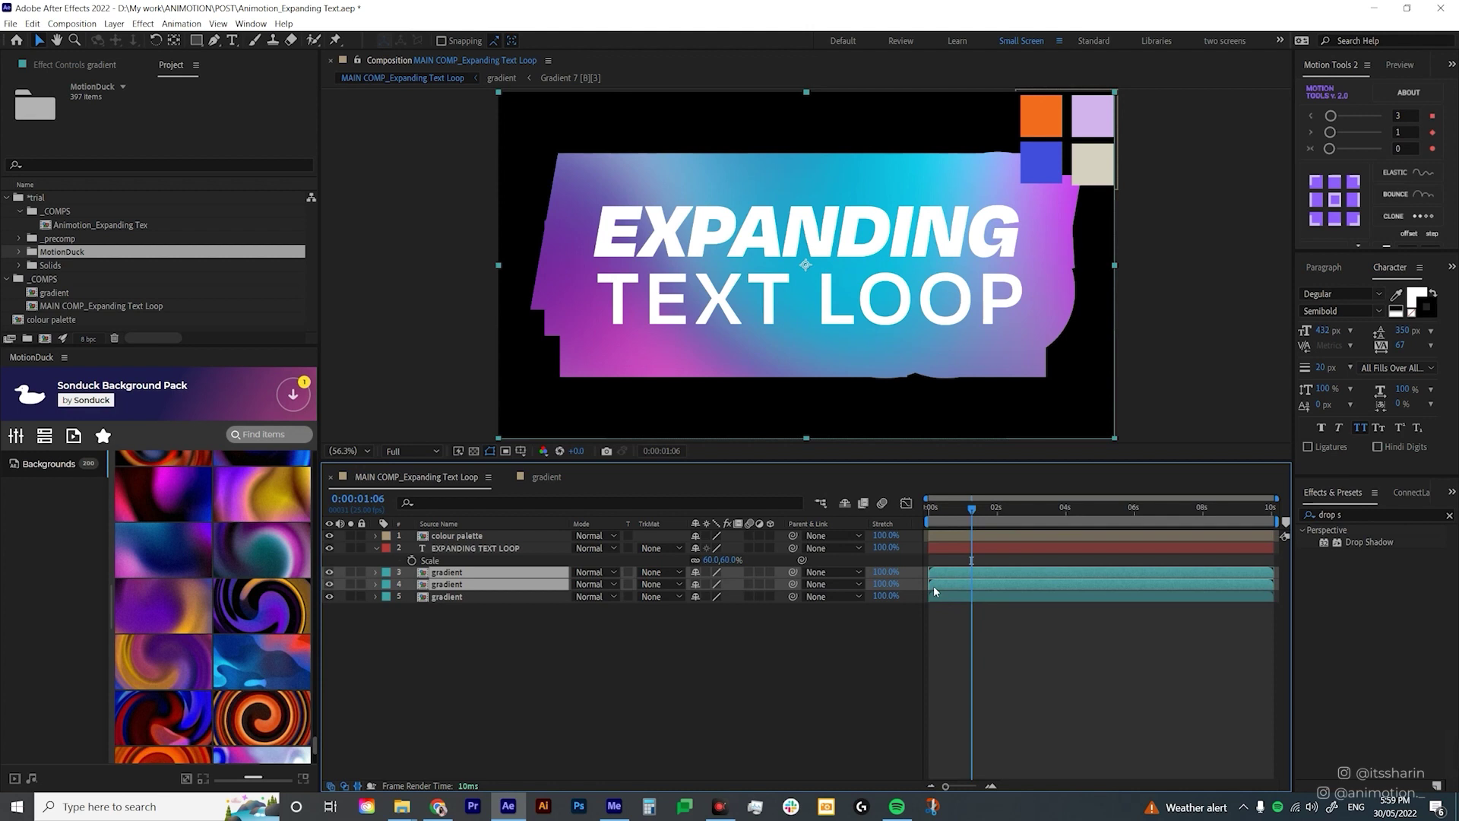
key(alt+shift+Page_Down)
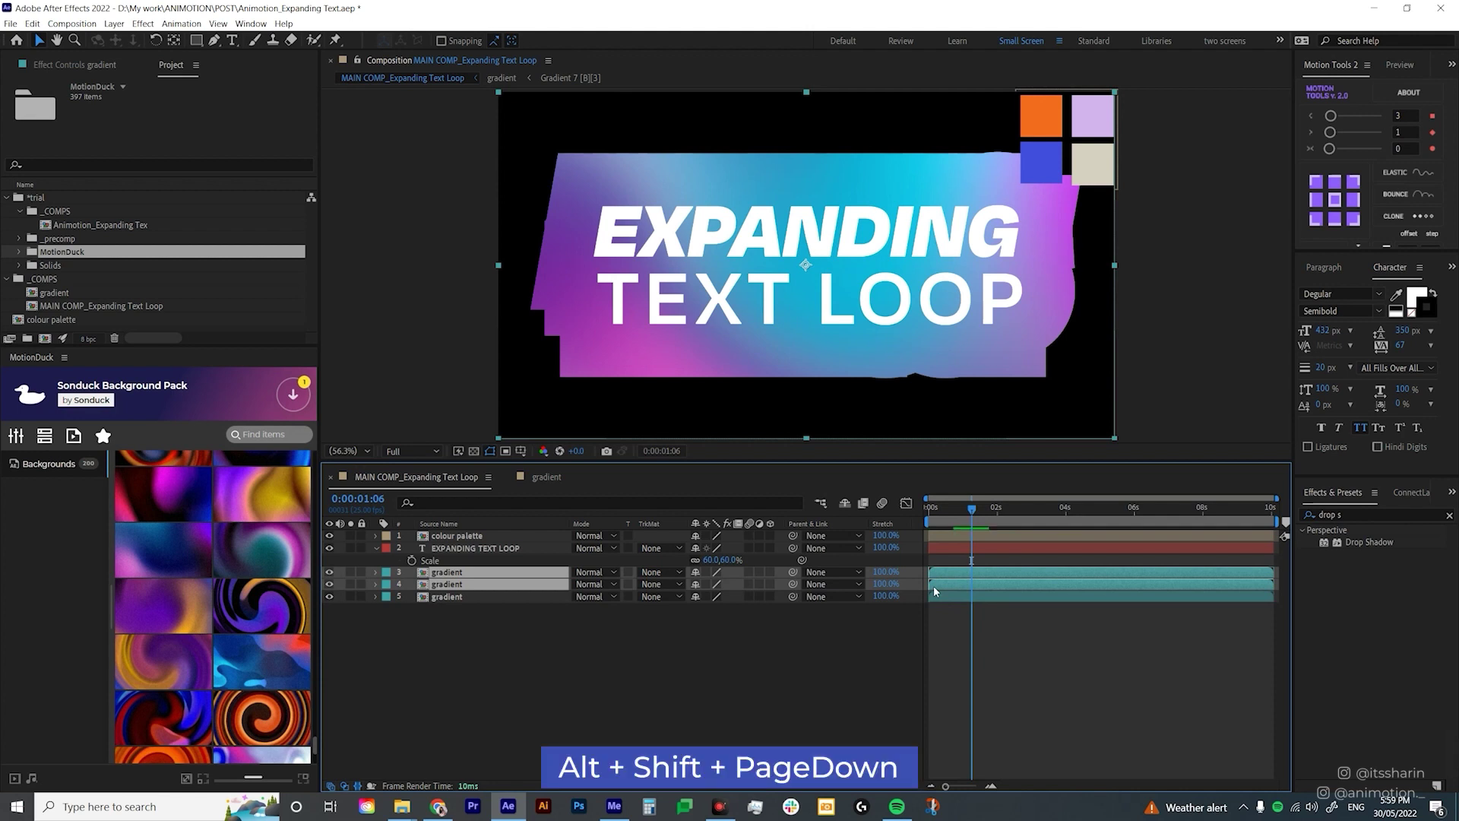
key(alt+shift+Page_Down)
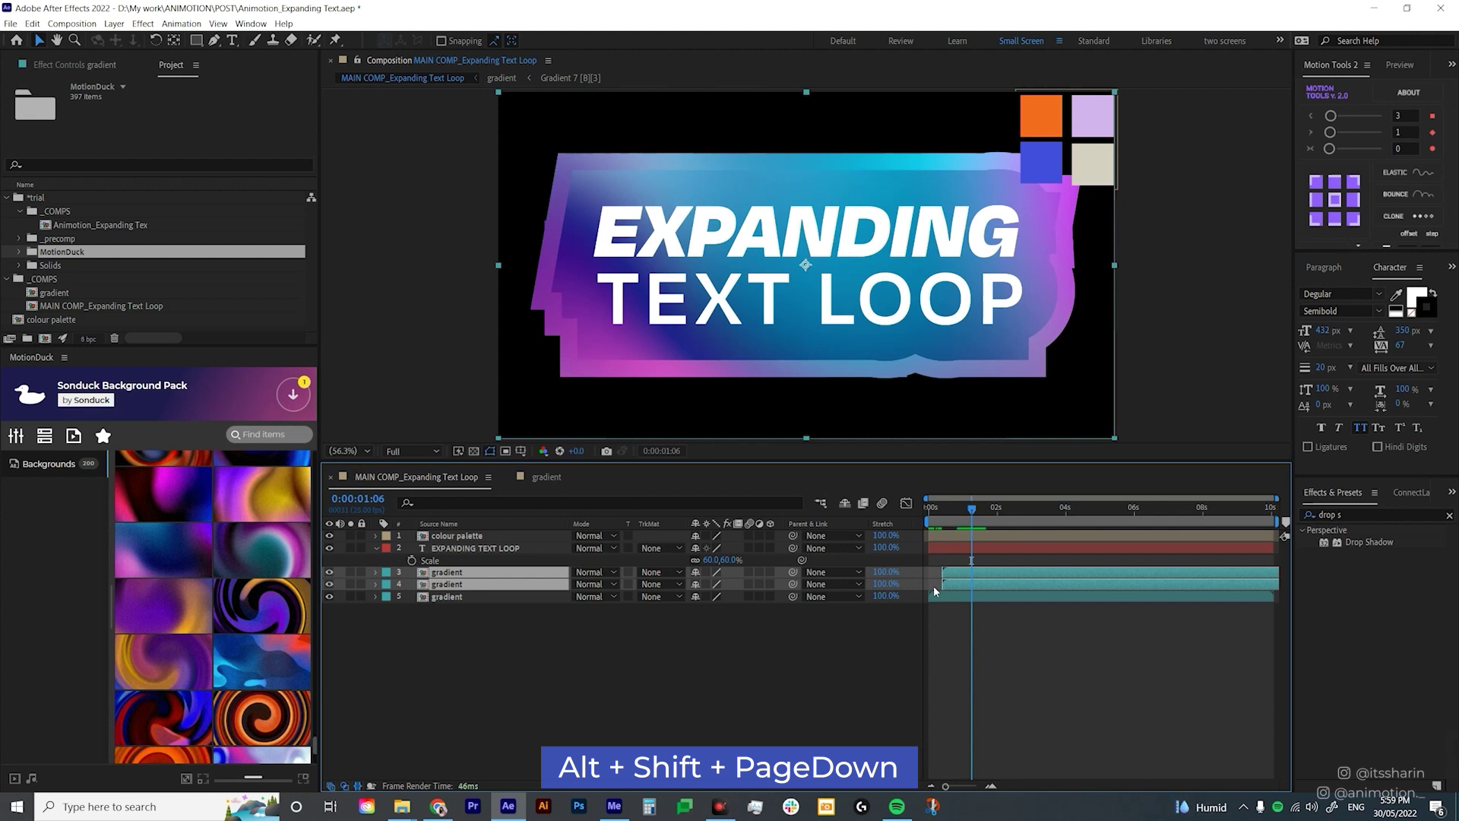
key(alt+shift+Page_Down)
click(990, 647)
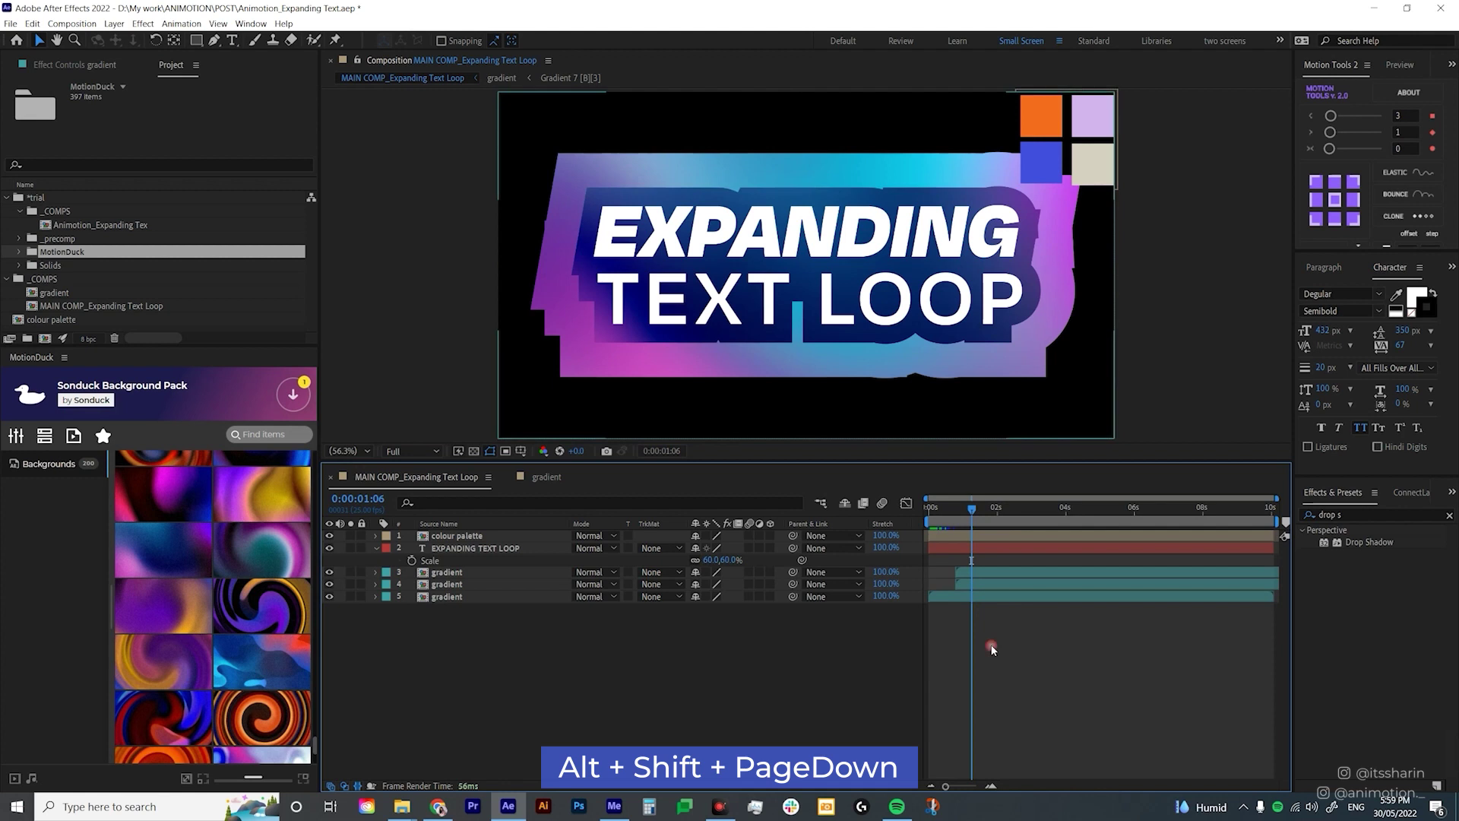
click(1003, 570)
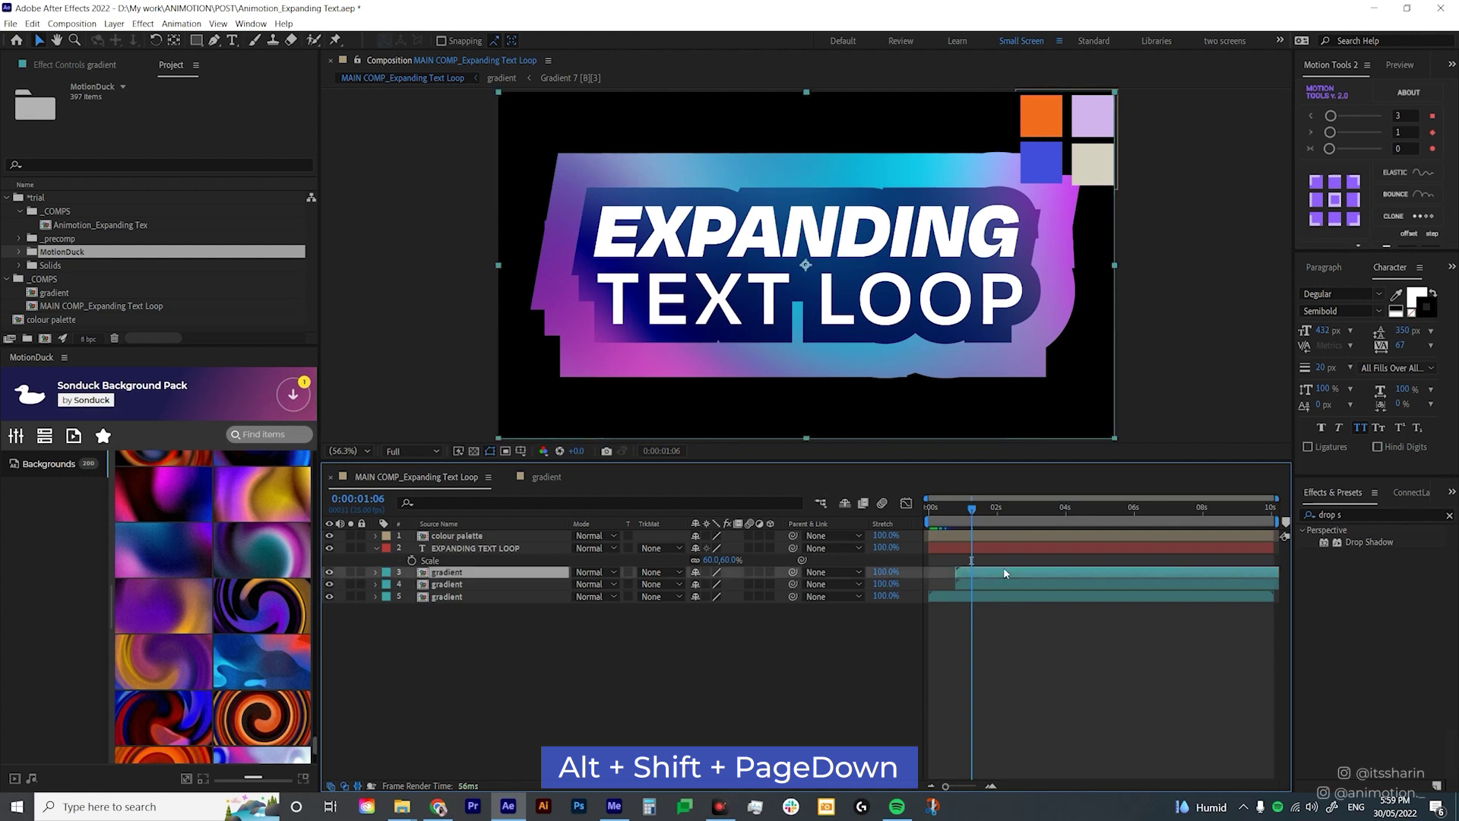
key(alt+shift+Page_Down)
drag(971, 507, 982, 540)
- Duplicate gradient layers 3–5, shift the copies later twice, and move the playhead to about 2:24
shift+click(471, 583)
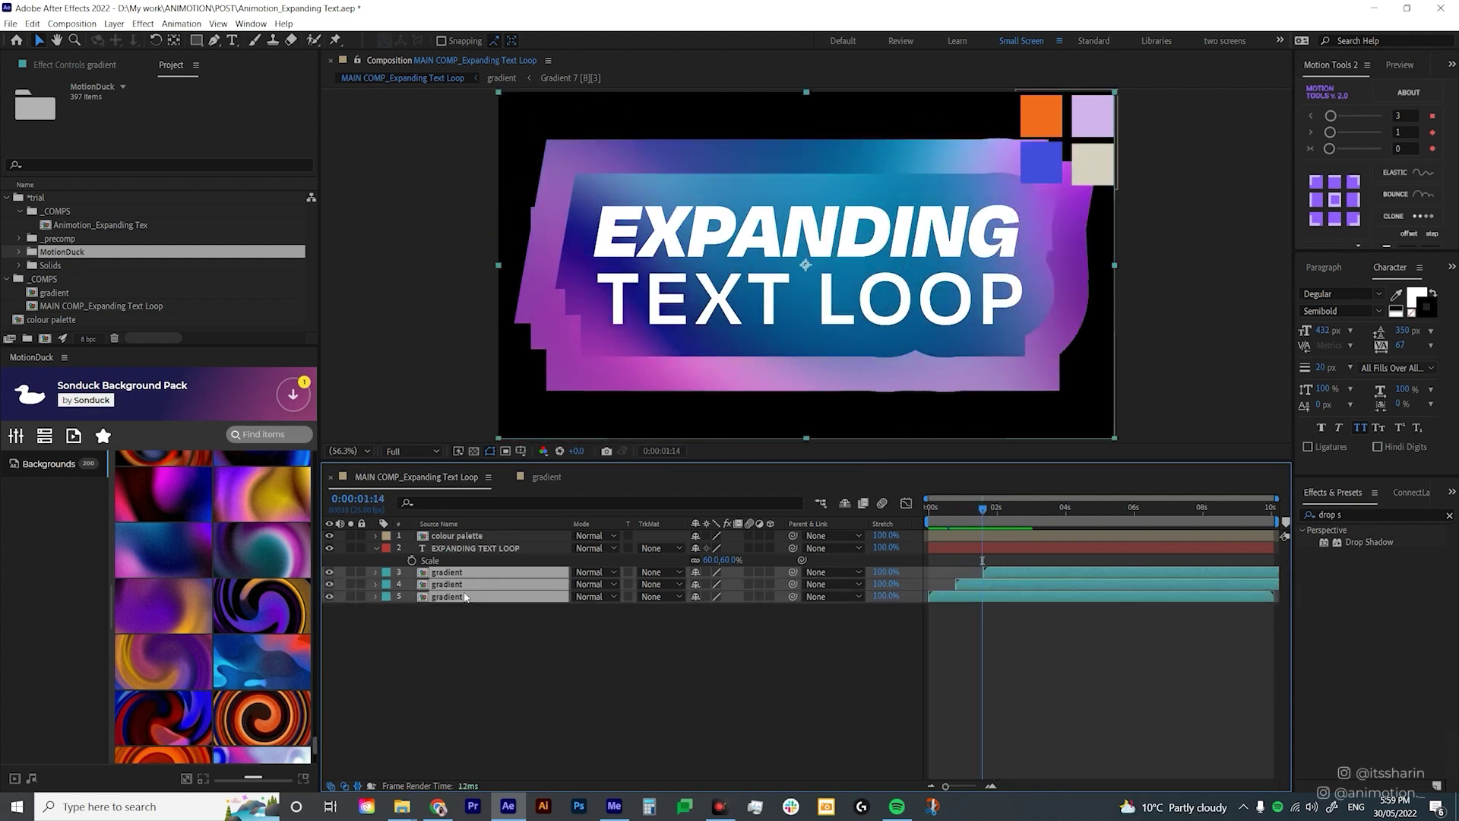
key(ctrl+d)
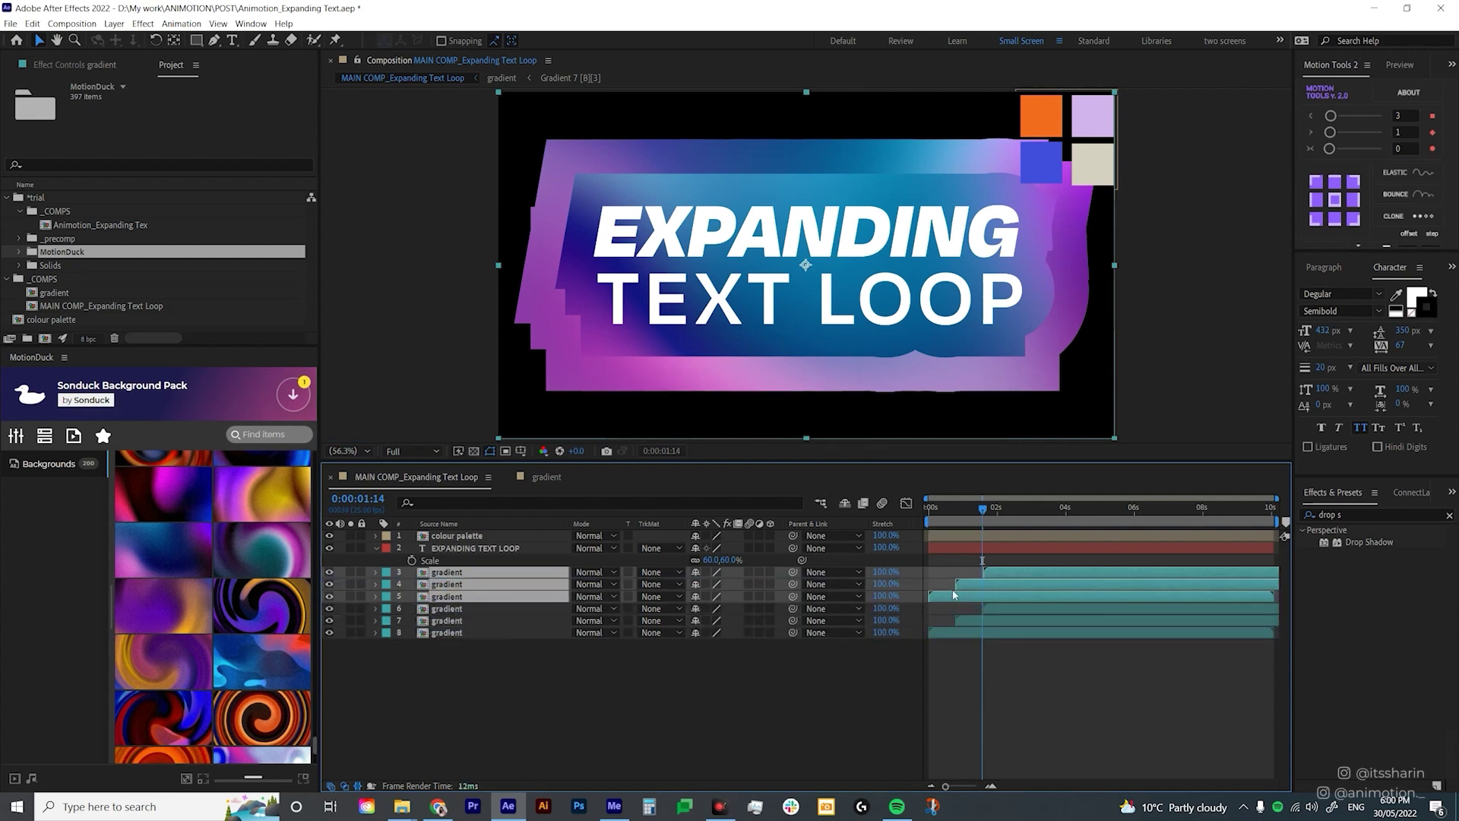
key(alt+shift+Page_Down)
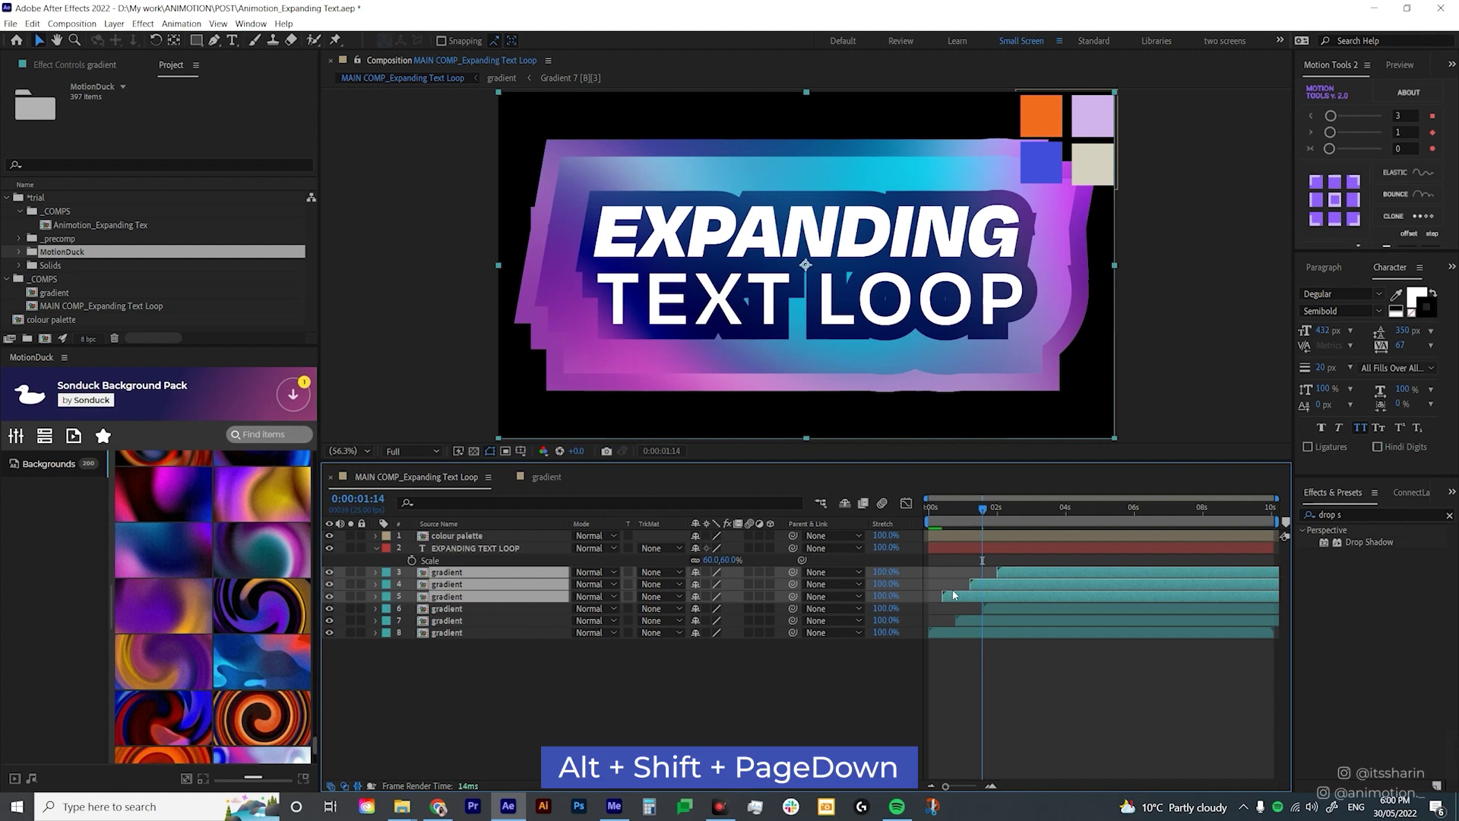
key(alt+shift+Page_Down)
key(alt+shift+Page_Down)
key(alt+shift+Page_Down)
key(alt+shift+Page_Down)
key(alt+shift+Page_Down)
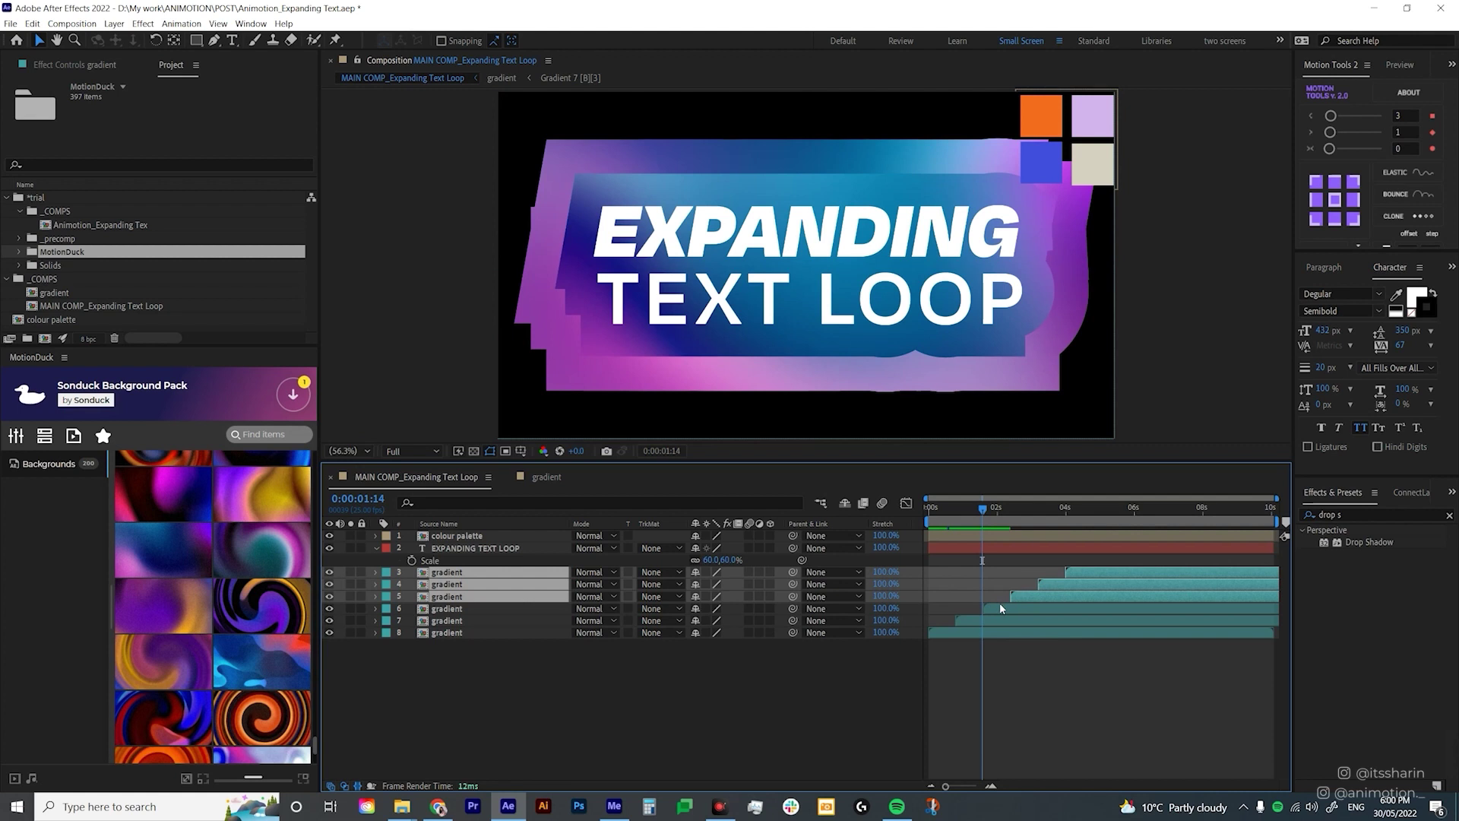
drag(983, 508, 1038, 522)
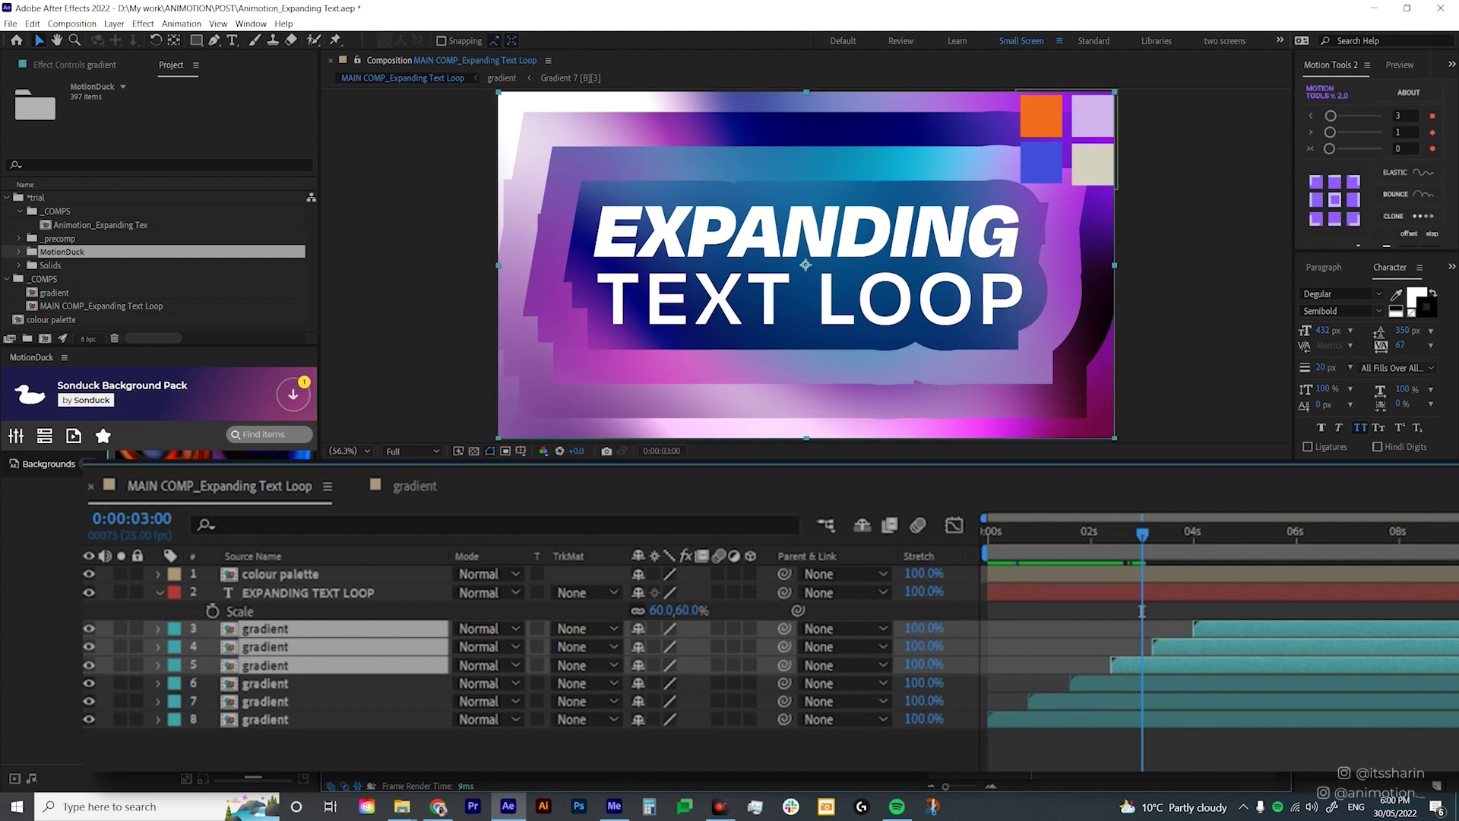
- Start the work area at 3:00 and preview where gradient layer 4 comes in
key(F2)
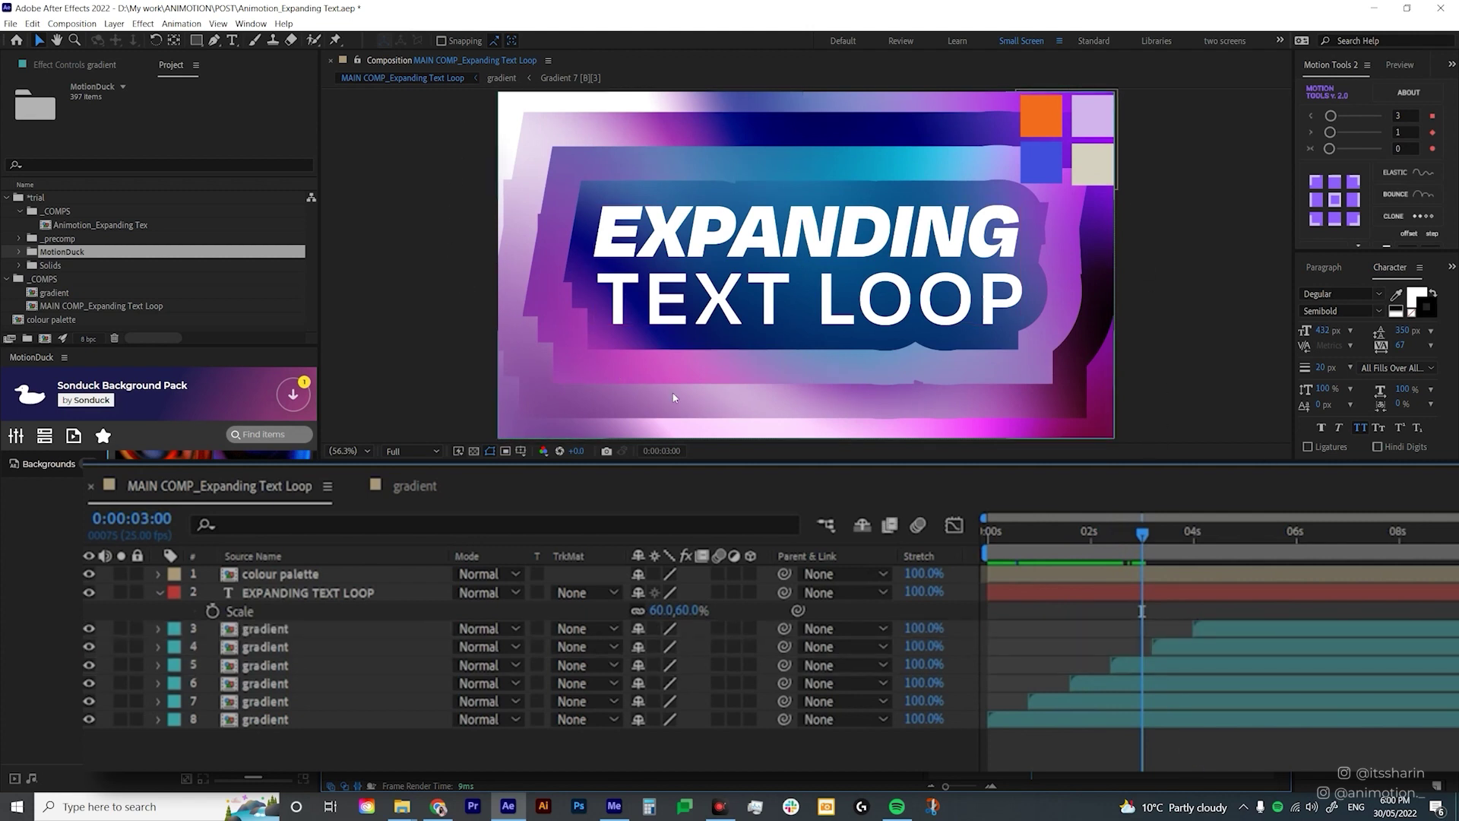
key(b)
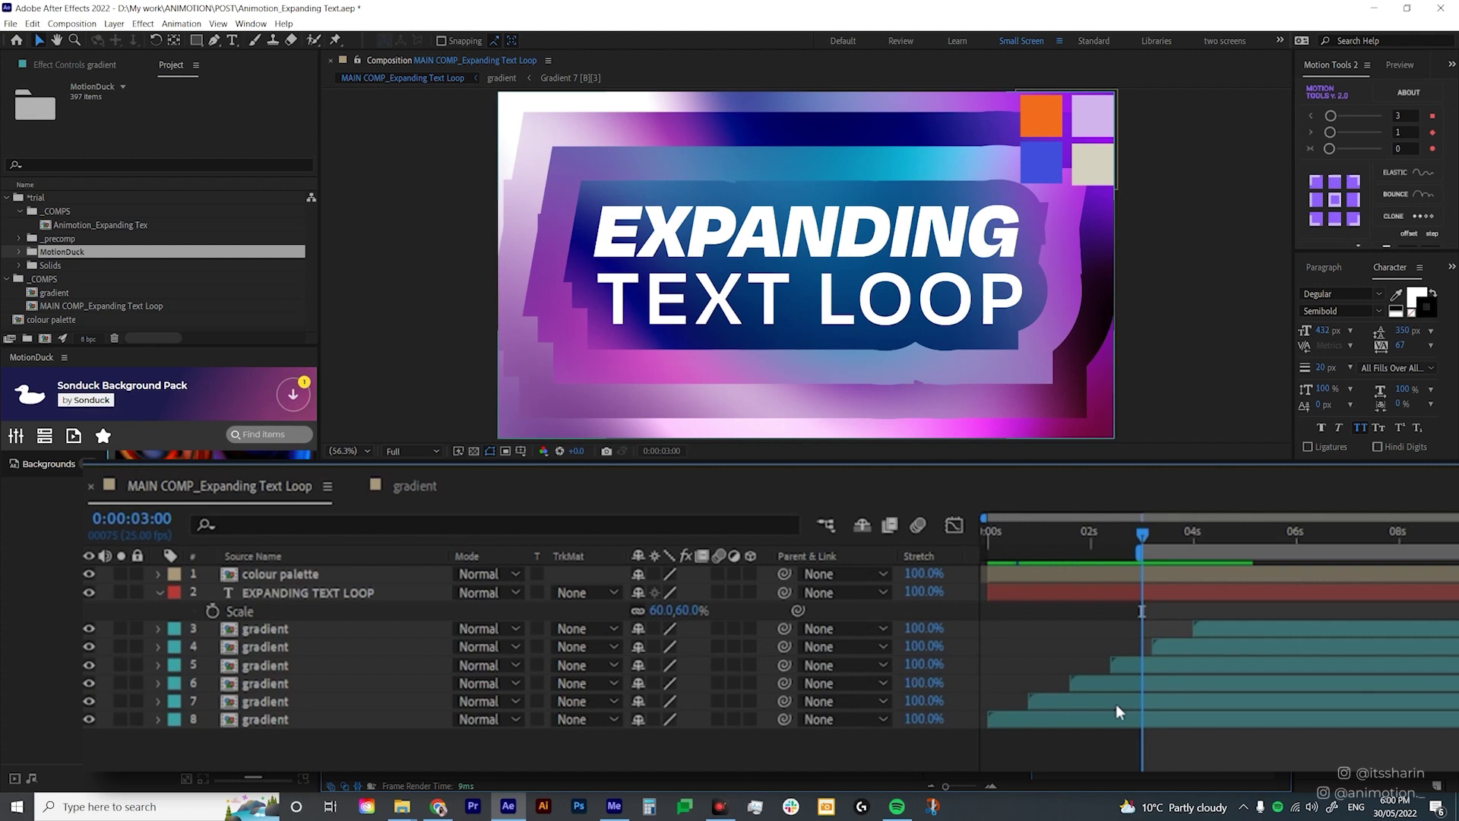
scroll(1116, 705, up, 5)
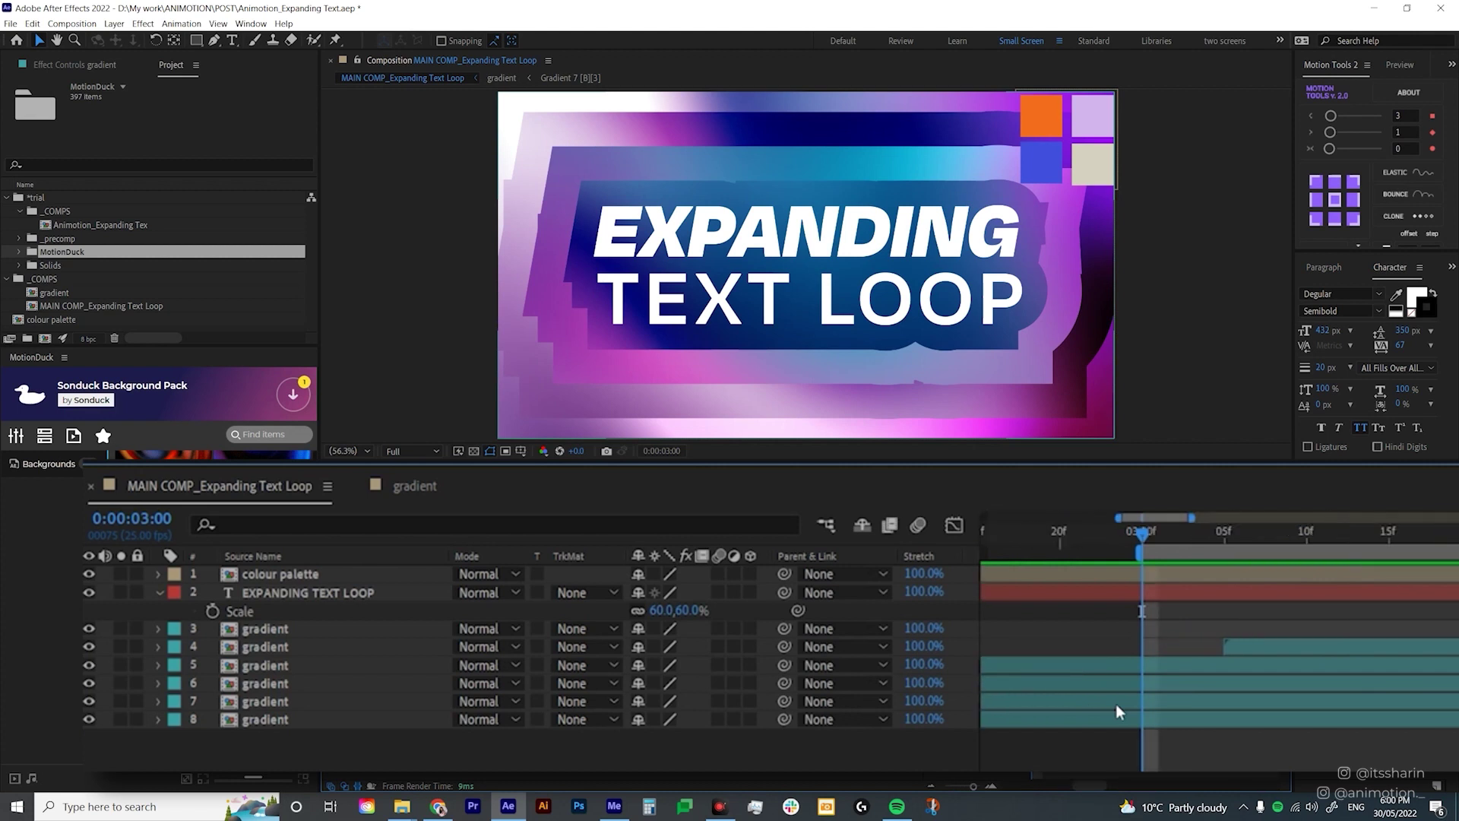
scroll(1115, 703, up, 2)
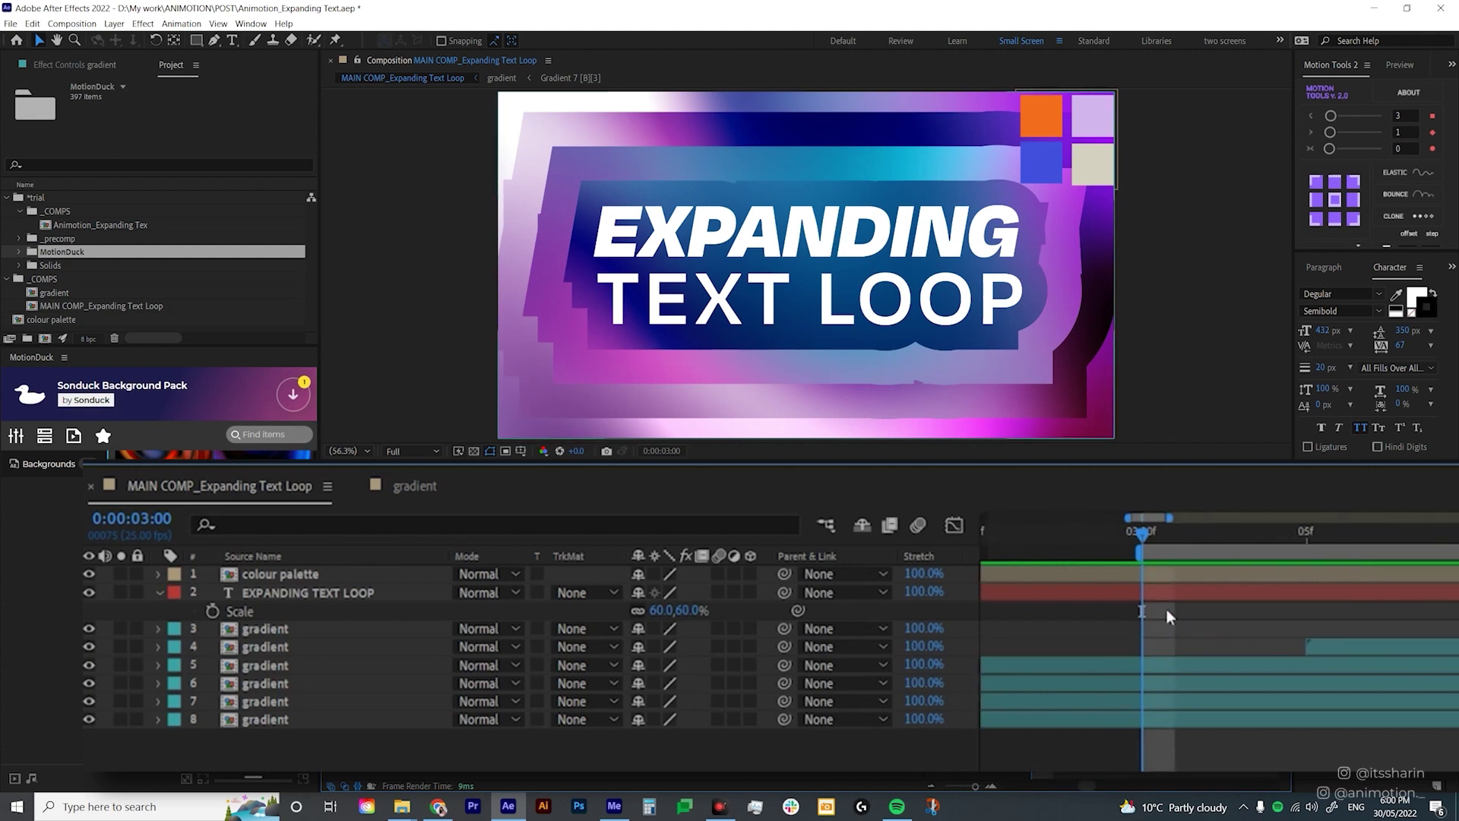
drag(1307, 647, 1137, 648)
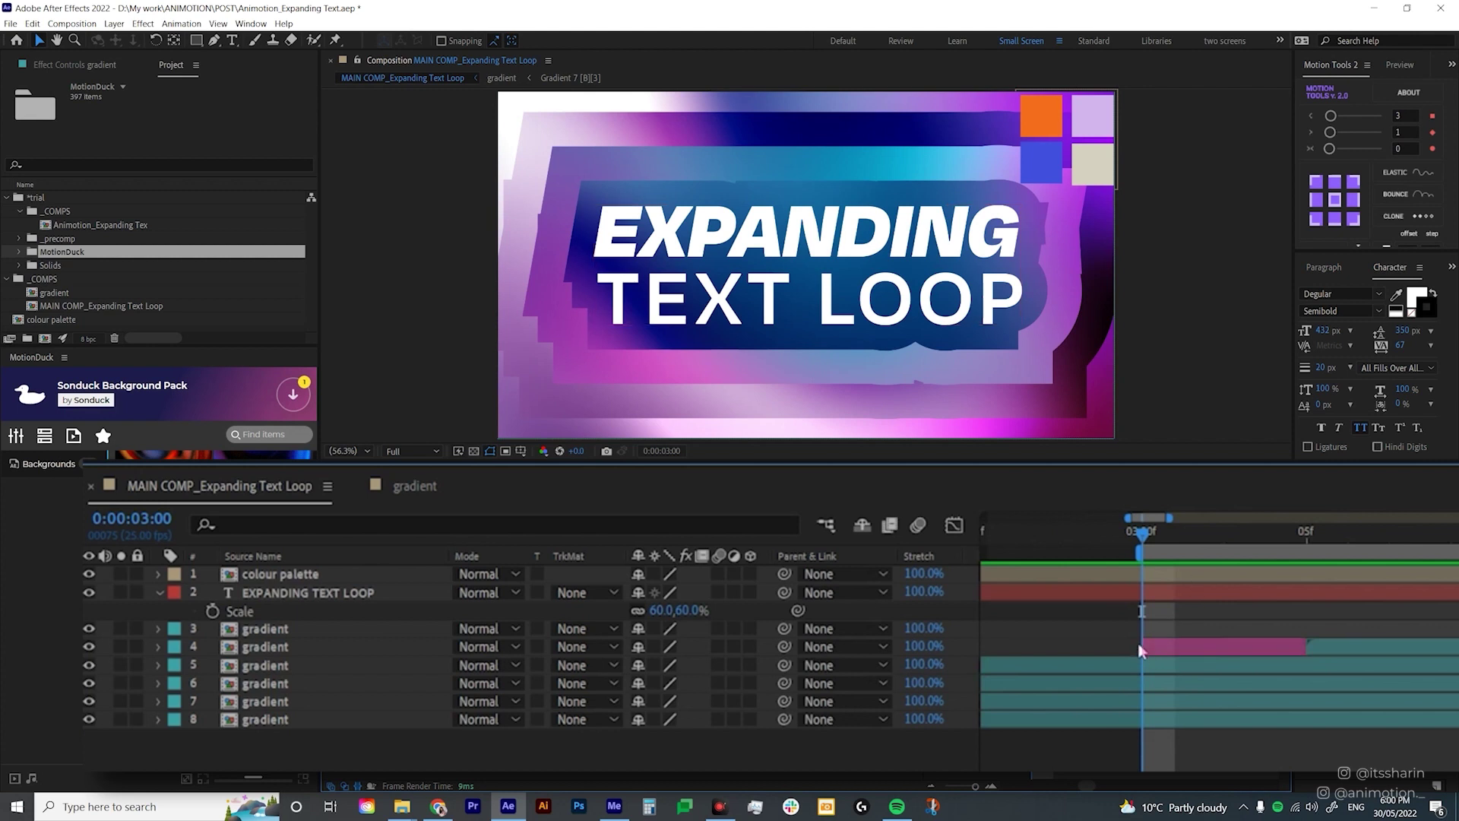
click(1313, 644)
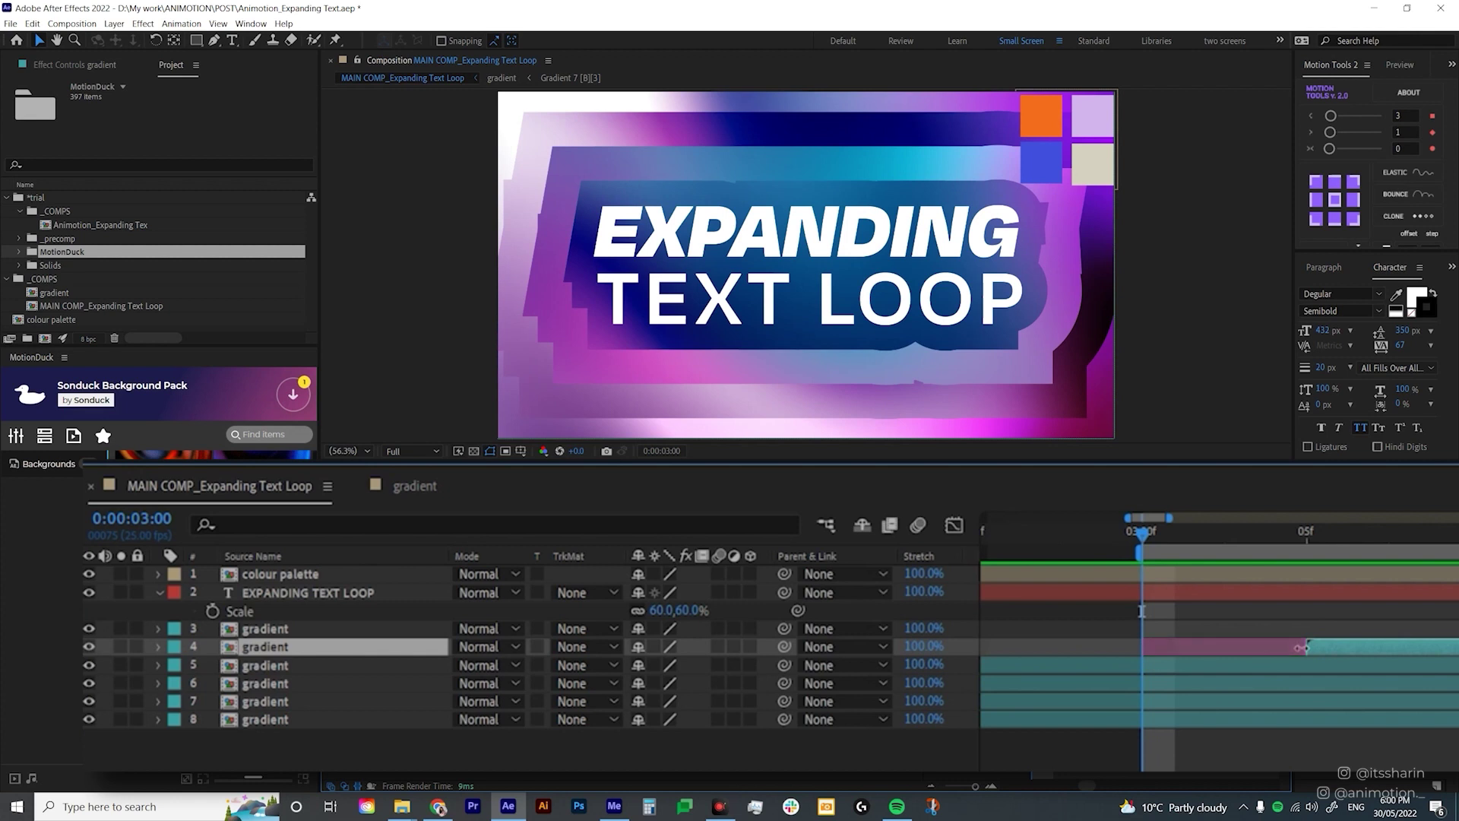
key(space)
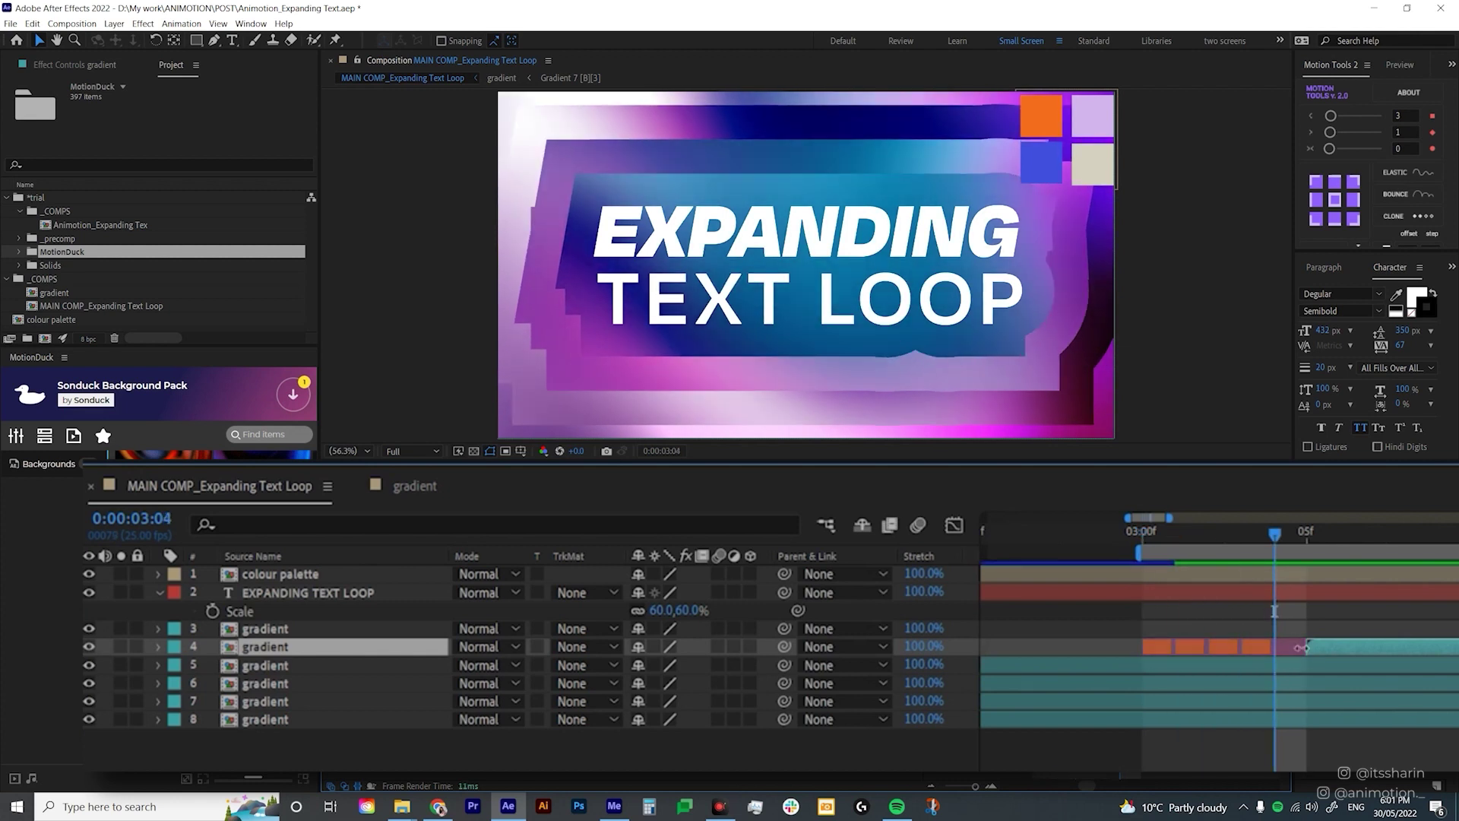
key(space)
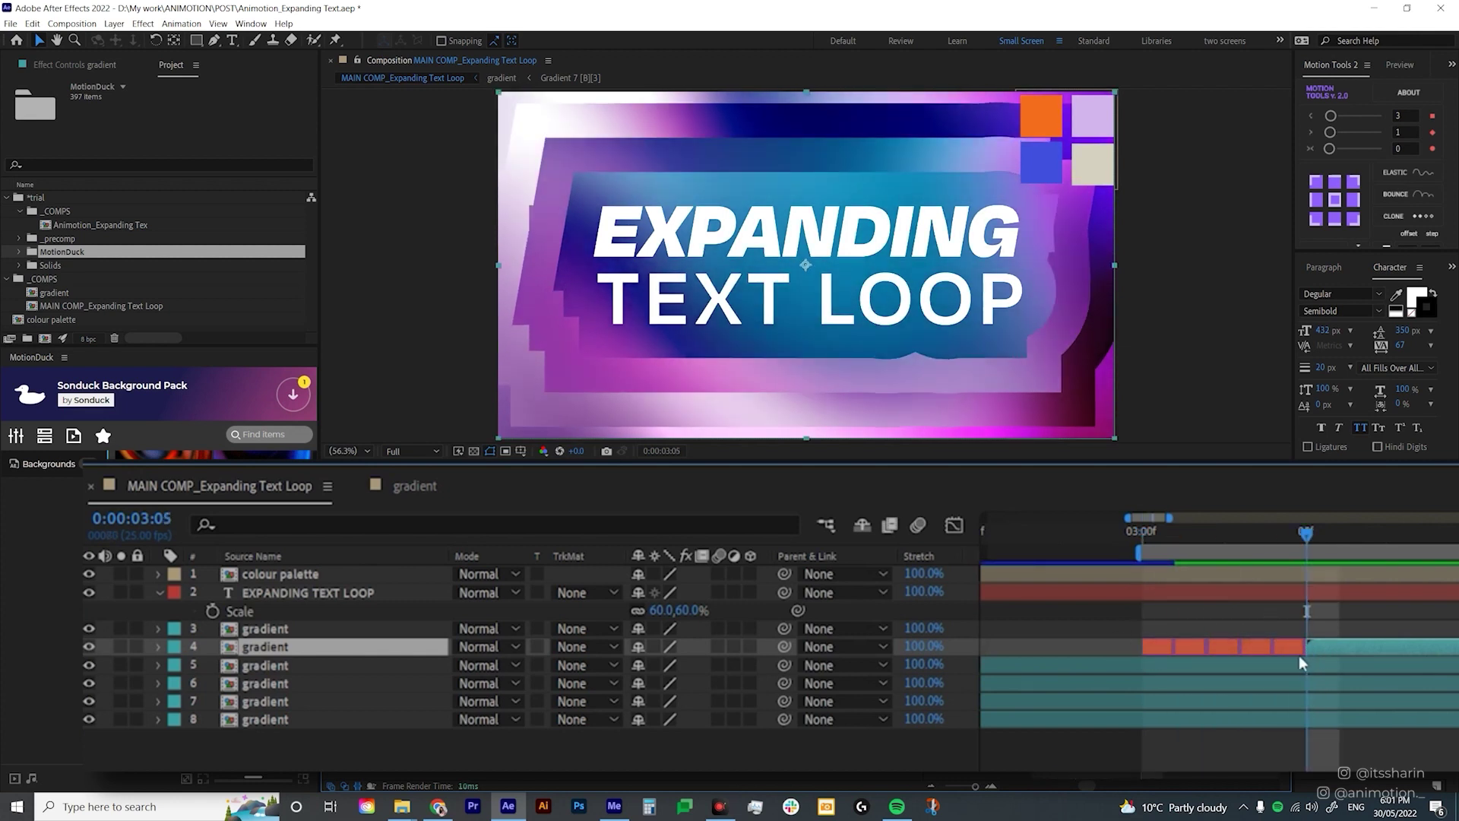
key(minus)
key(minus)
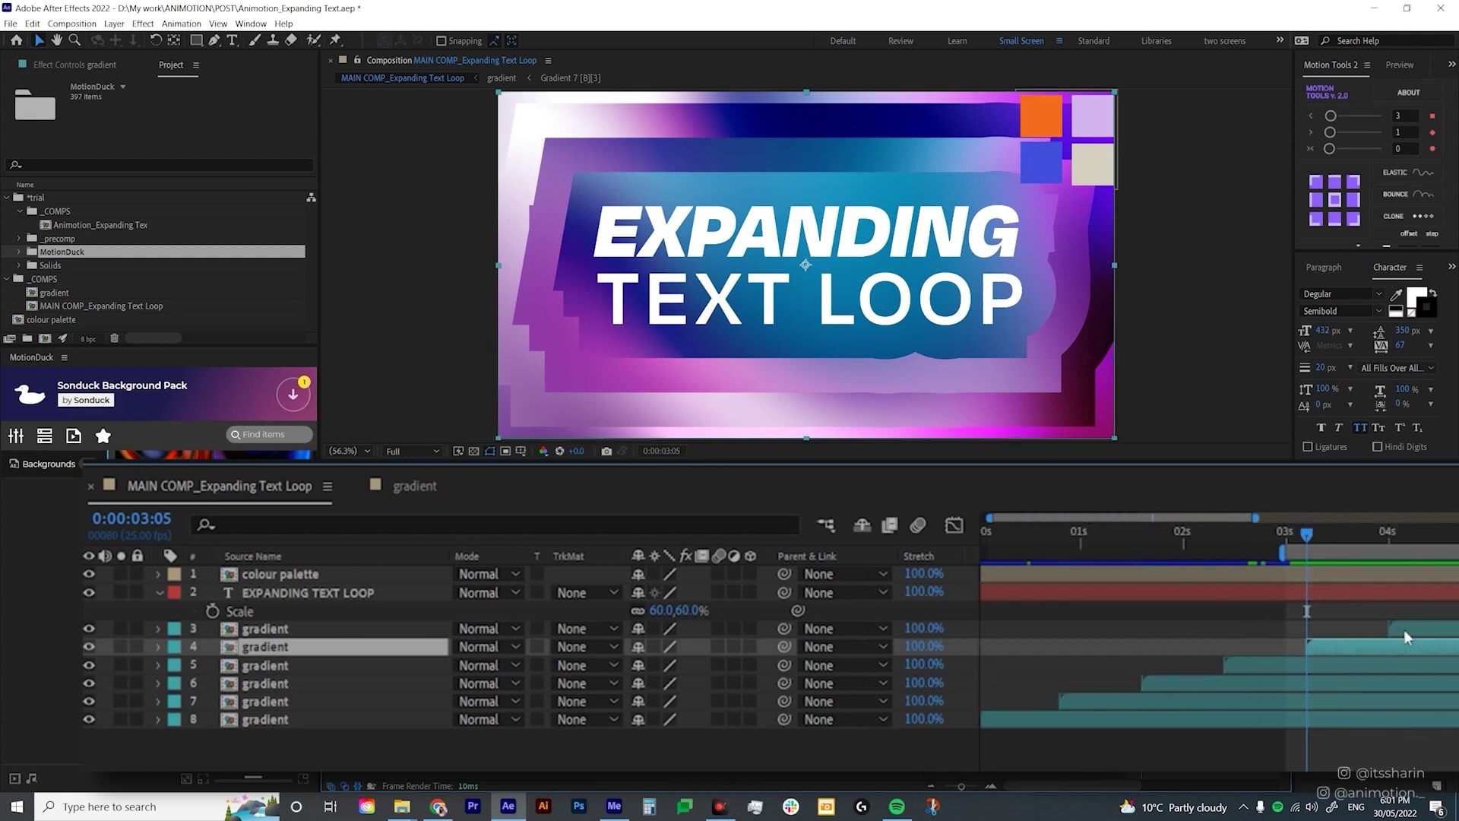
- End the work area at 3:20, just before gradient layer 3's in-point, and loop-preview it
click(1404, 632)
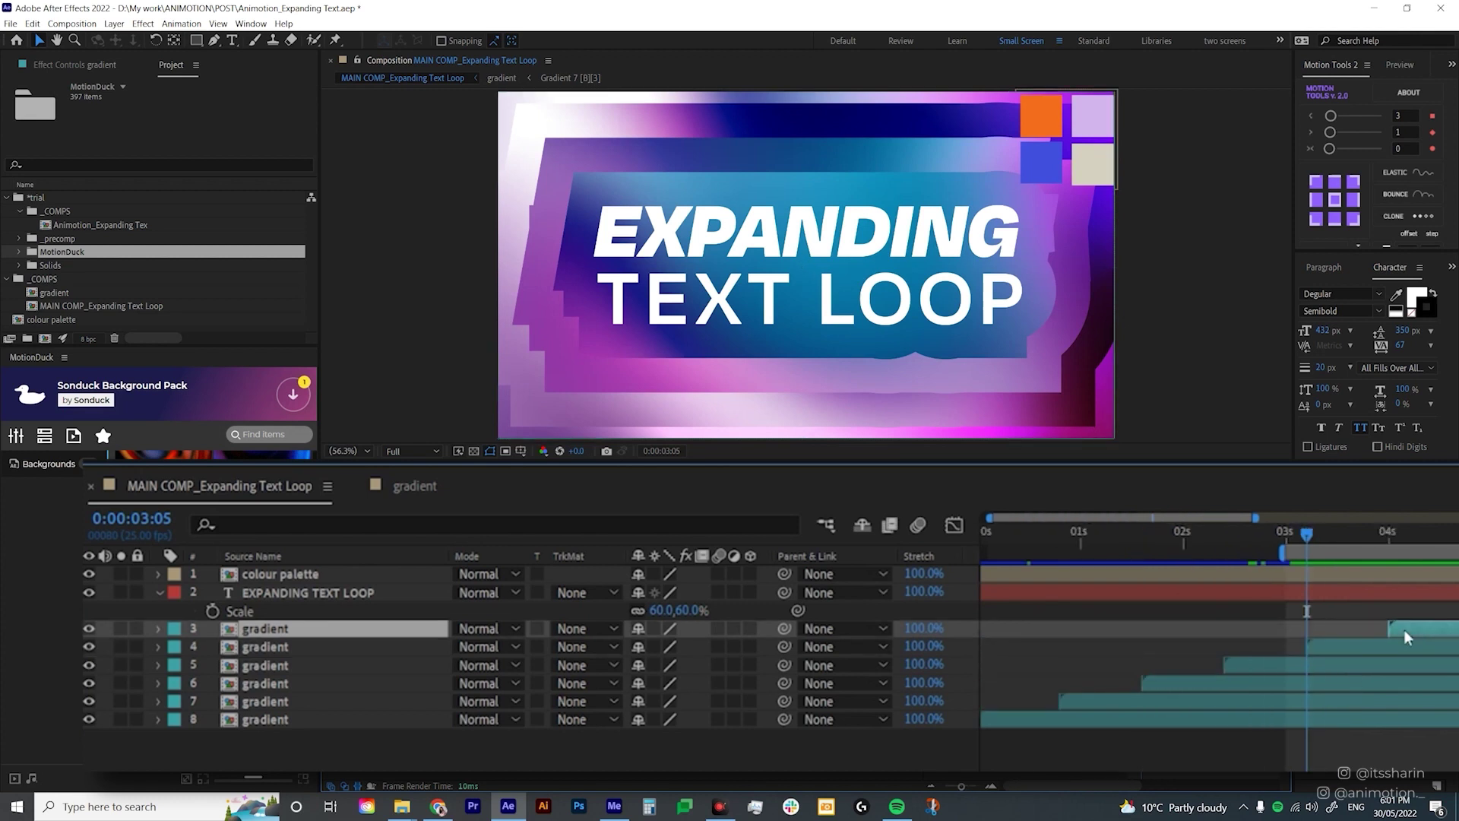
key(i)
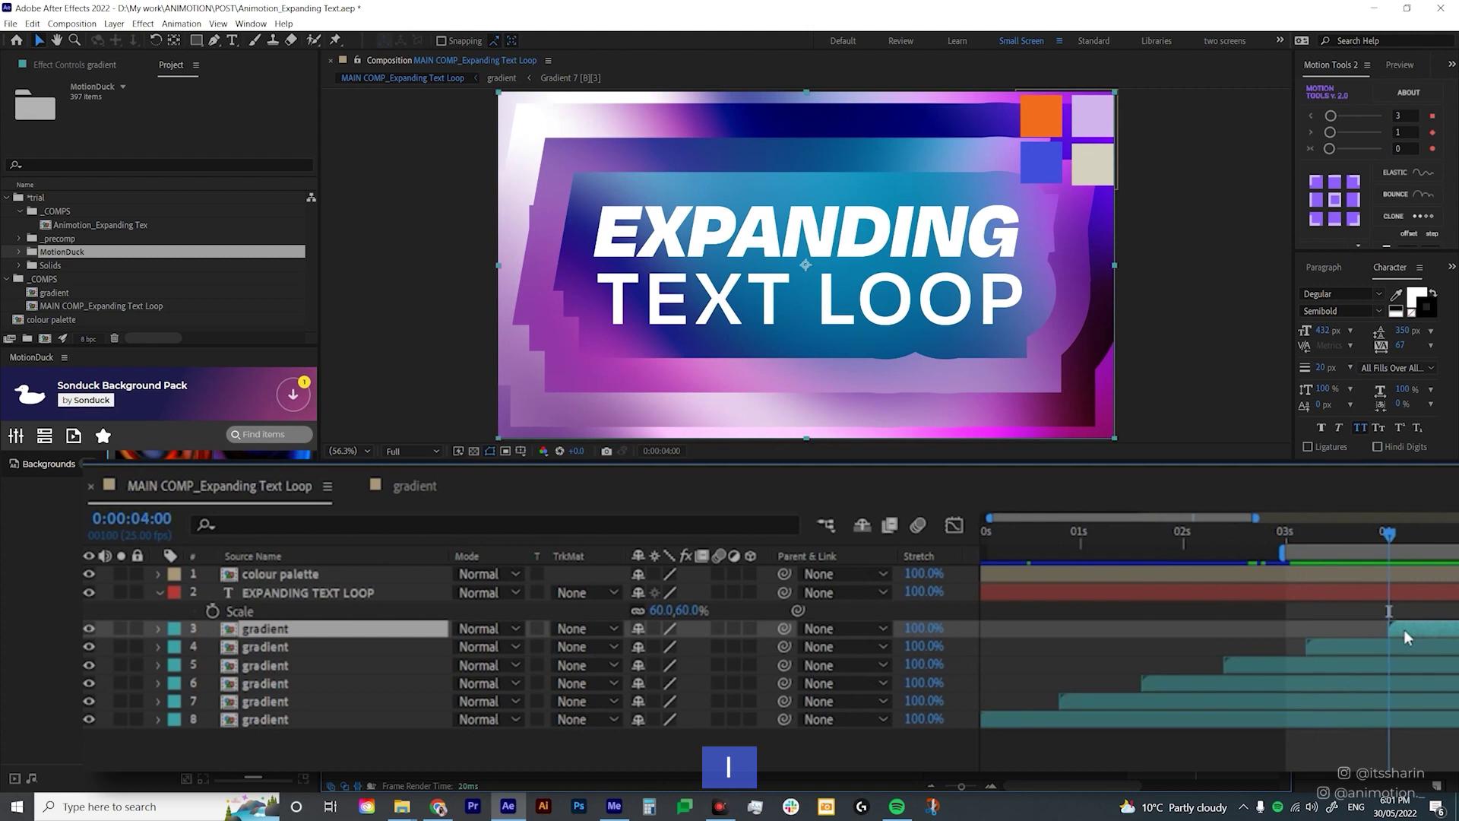
key(equal)
key(equal)
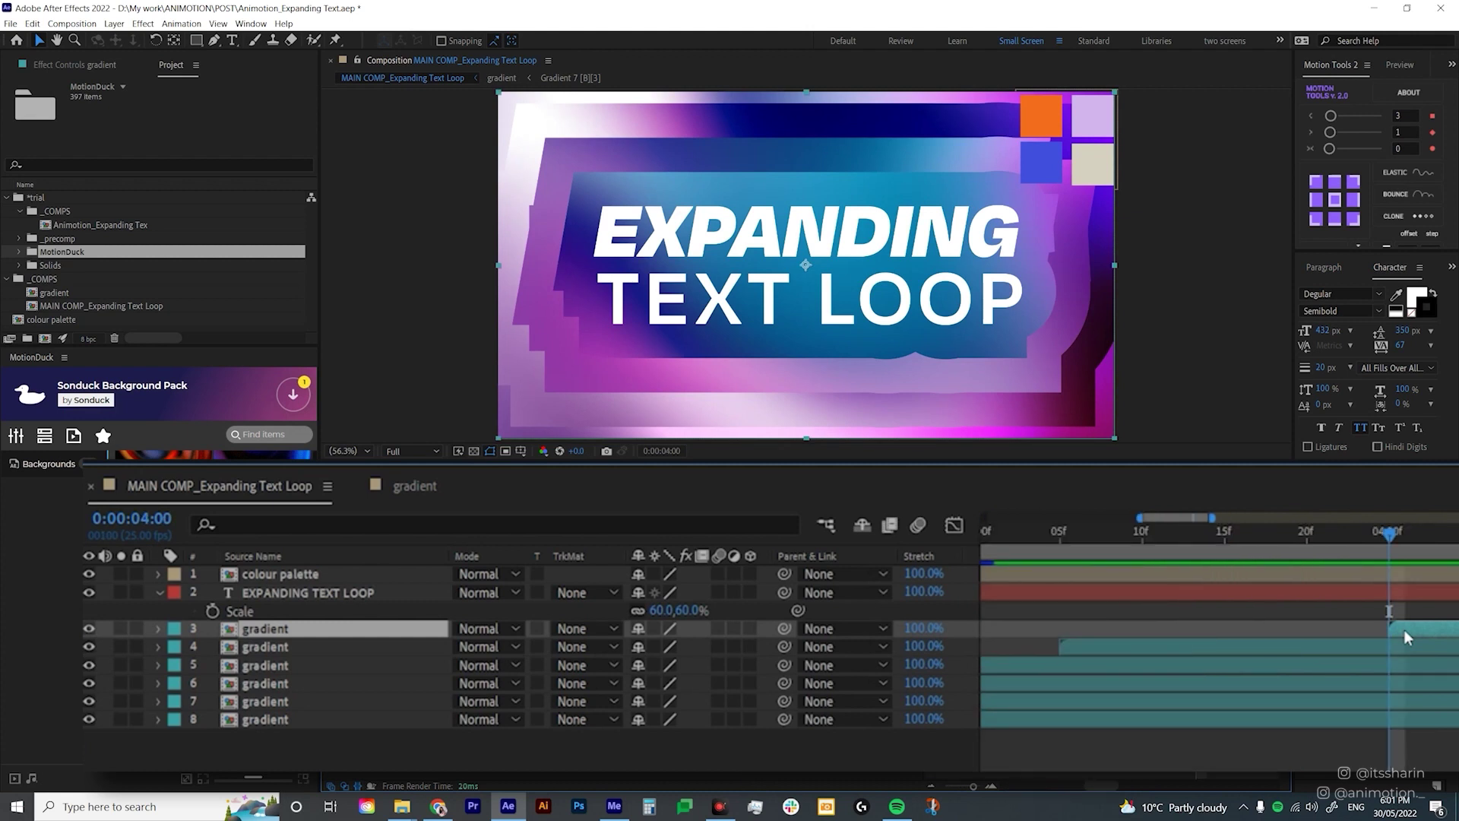
key(Page_Up)
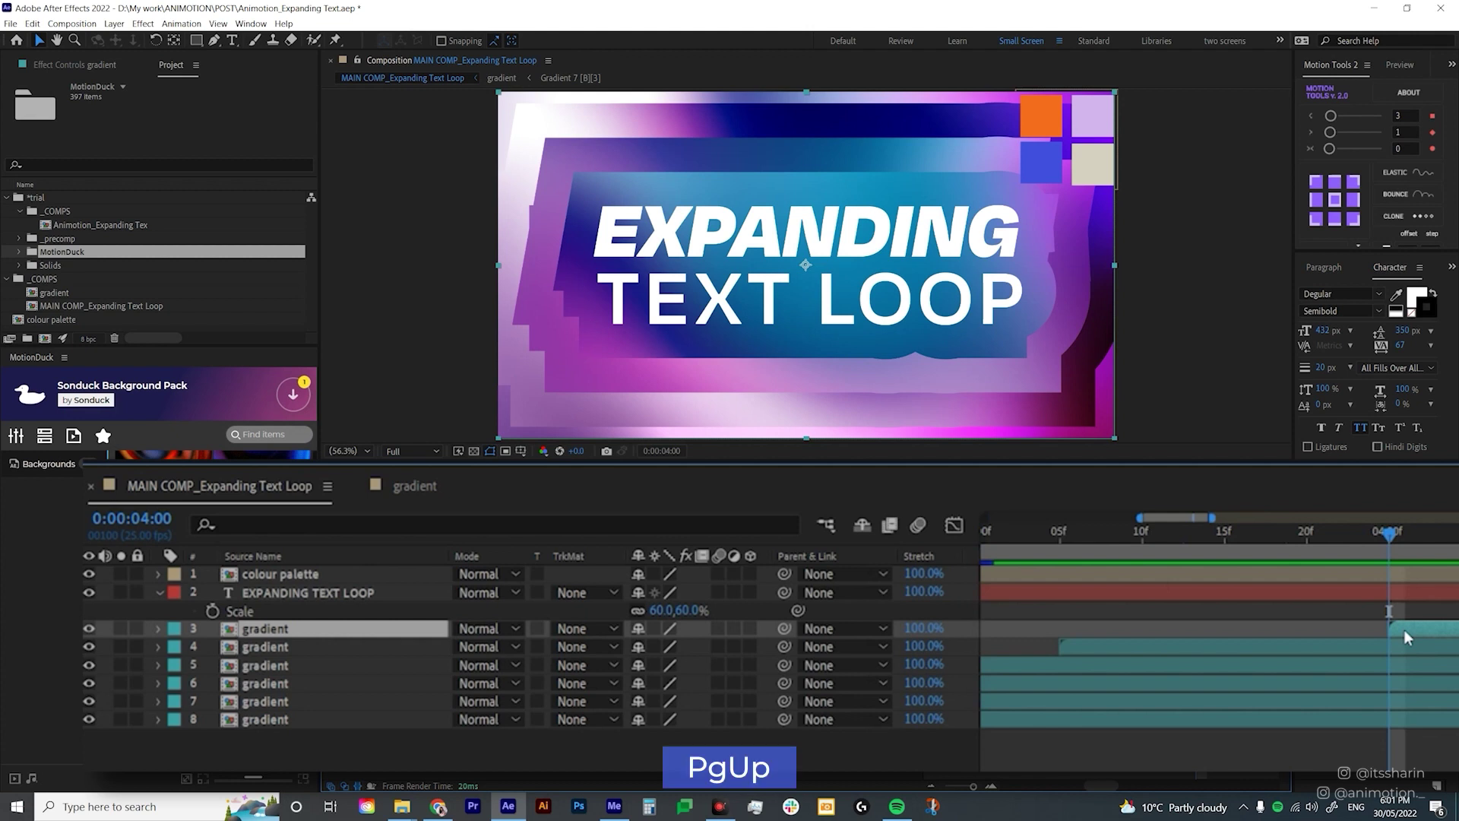
key(Page_Up)
key(Page_Up)
key(Page_Up)
key(Page_Up)
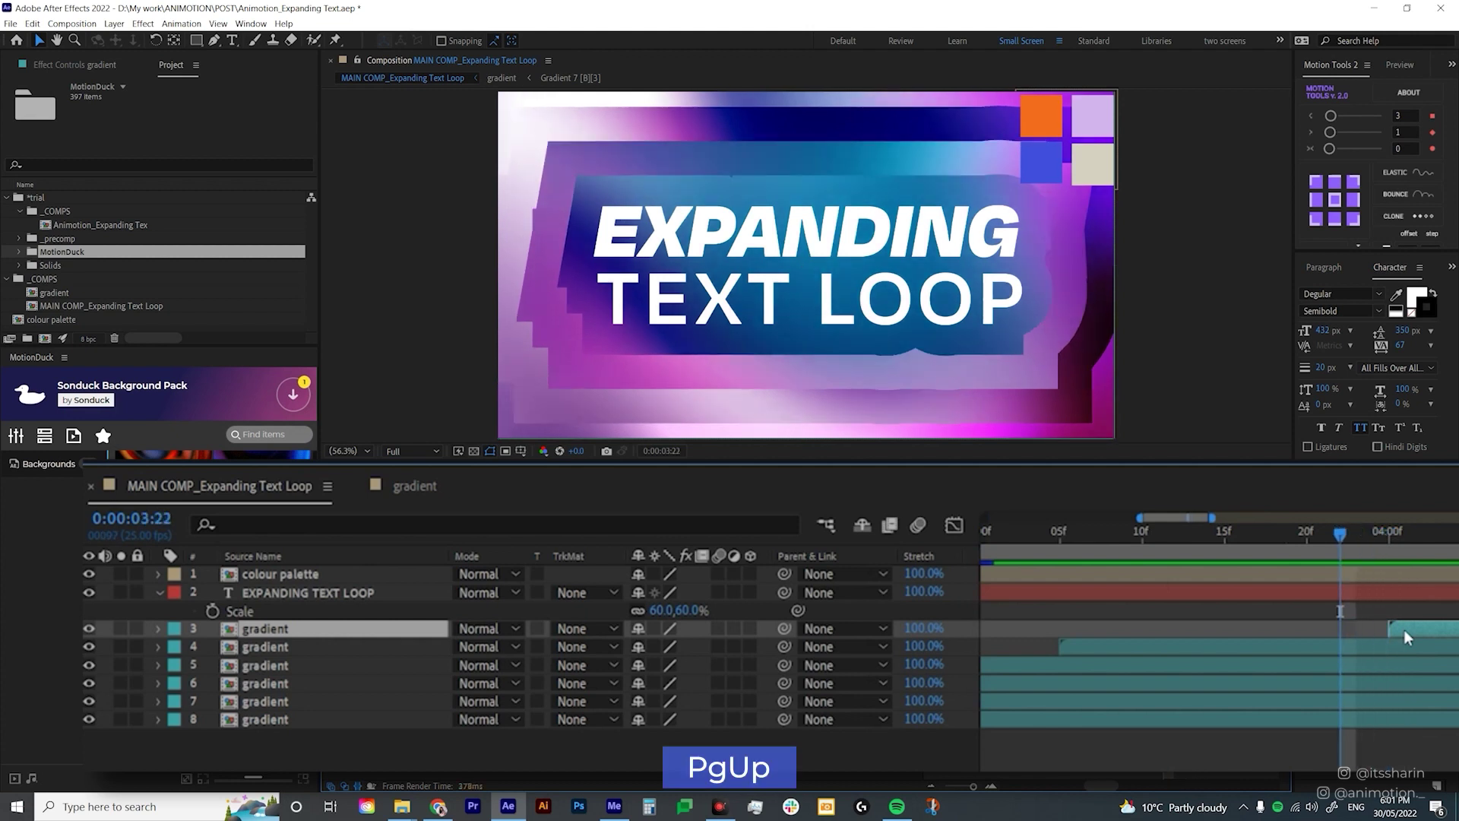
key(Page_Up)
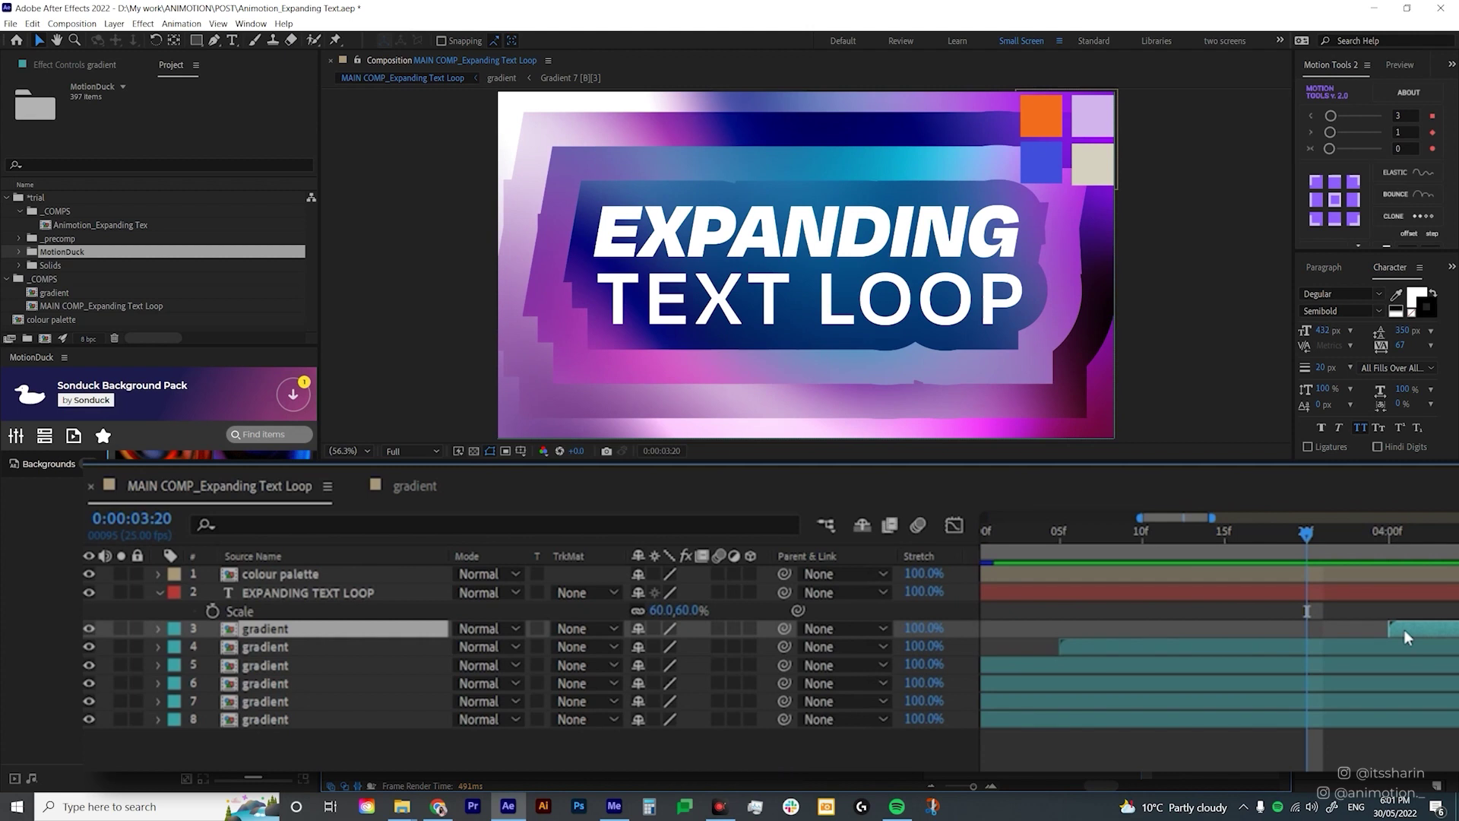
key(n)
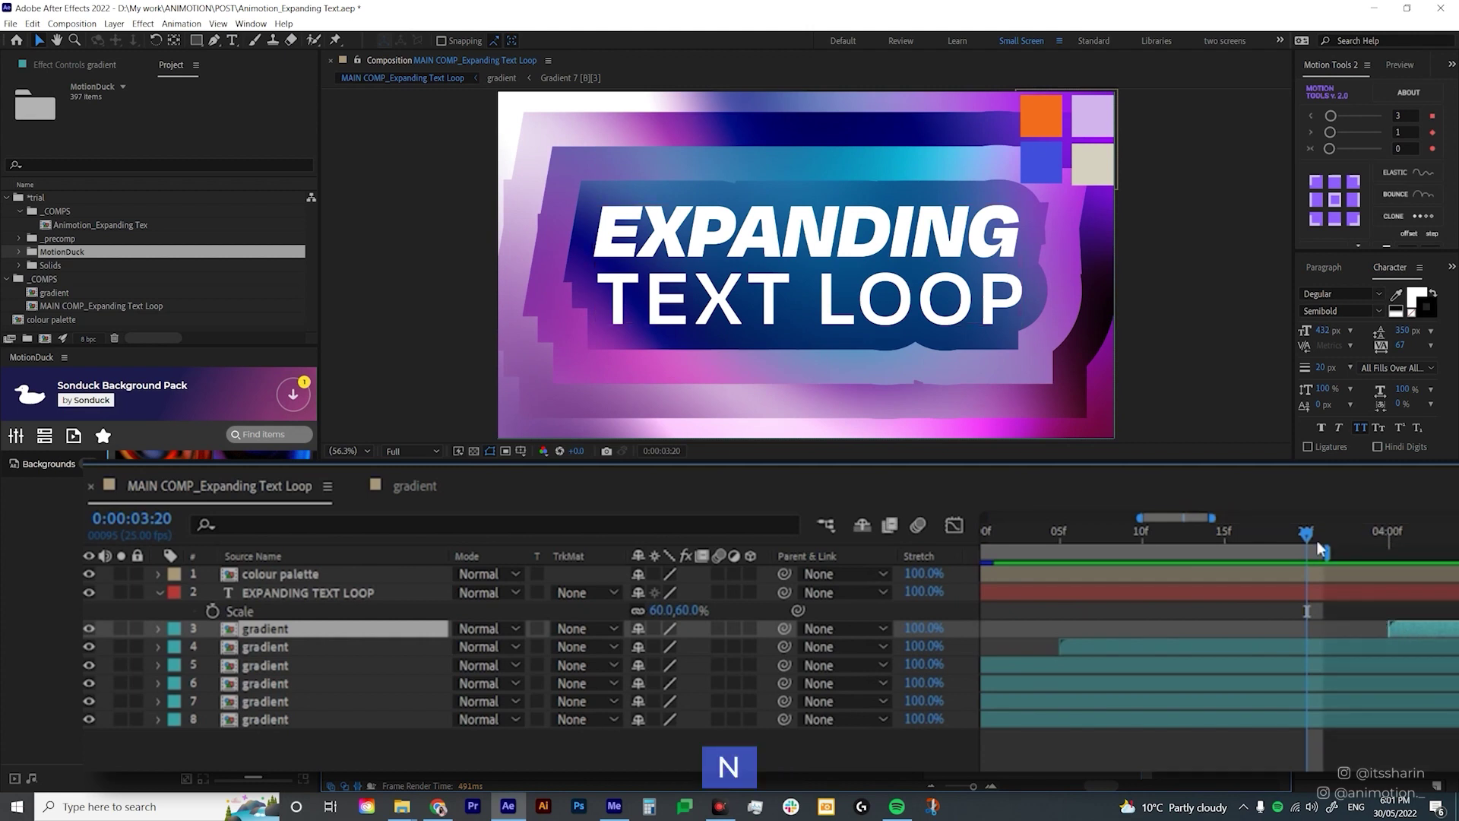
scroll(1316, 540, down, 3)
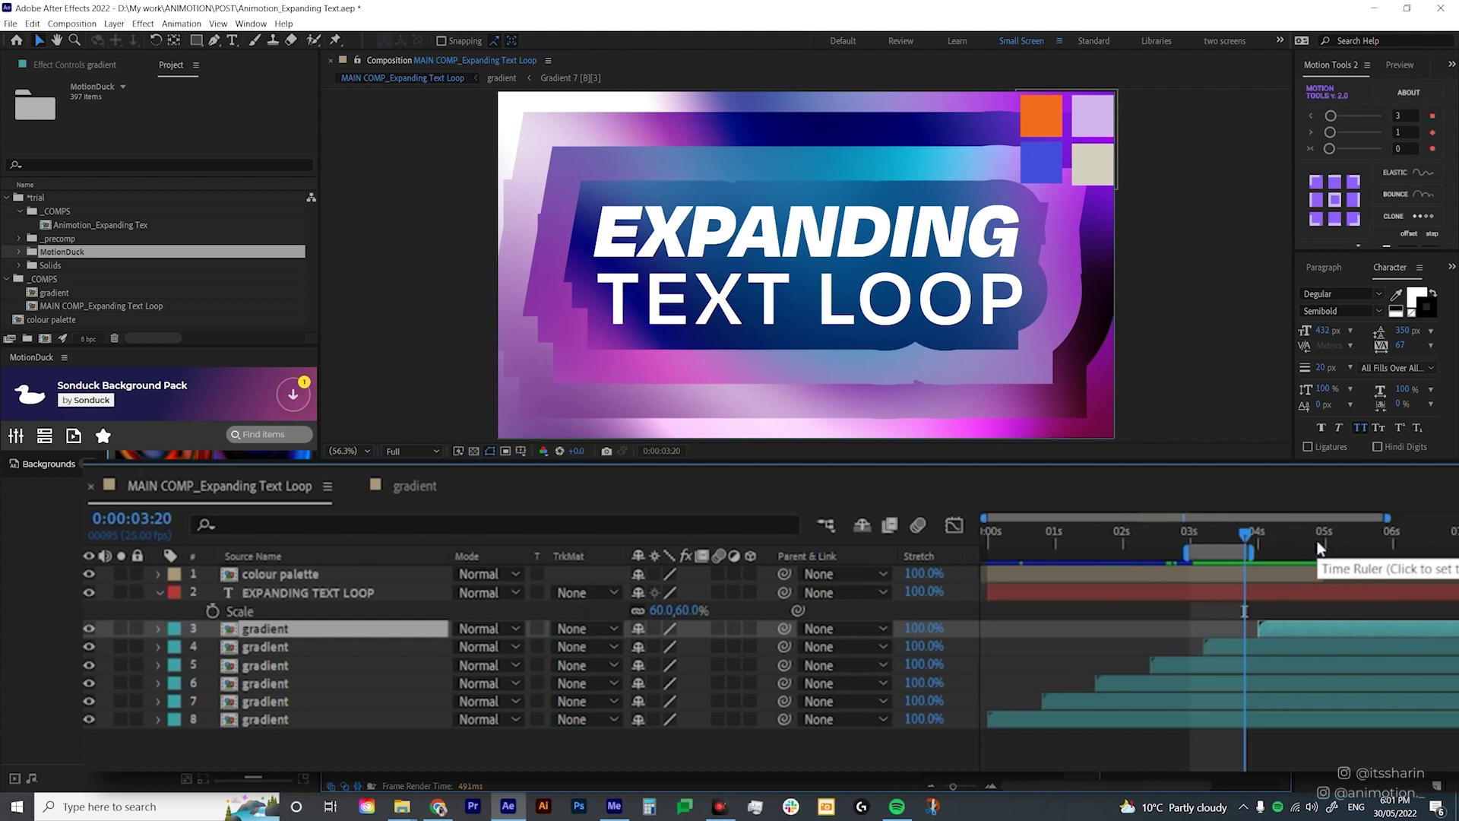
key(space)
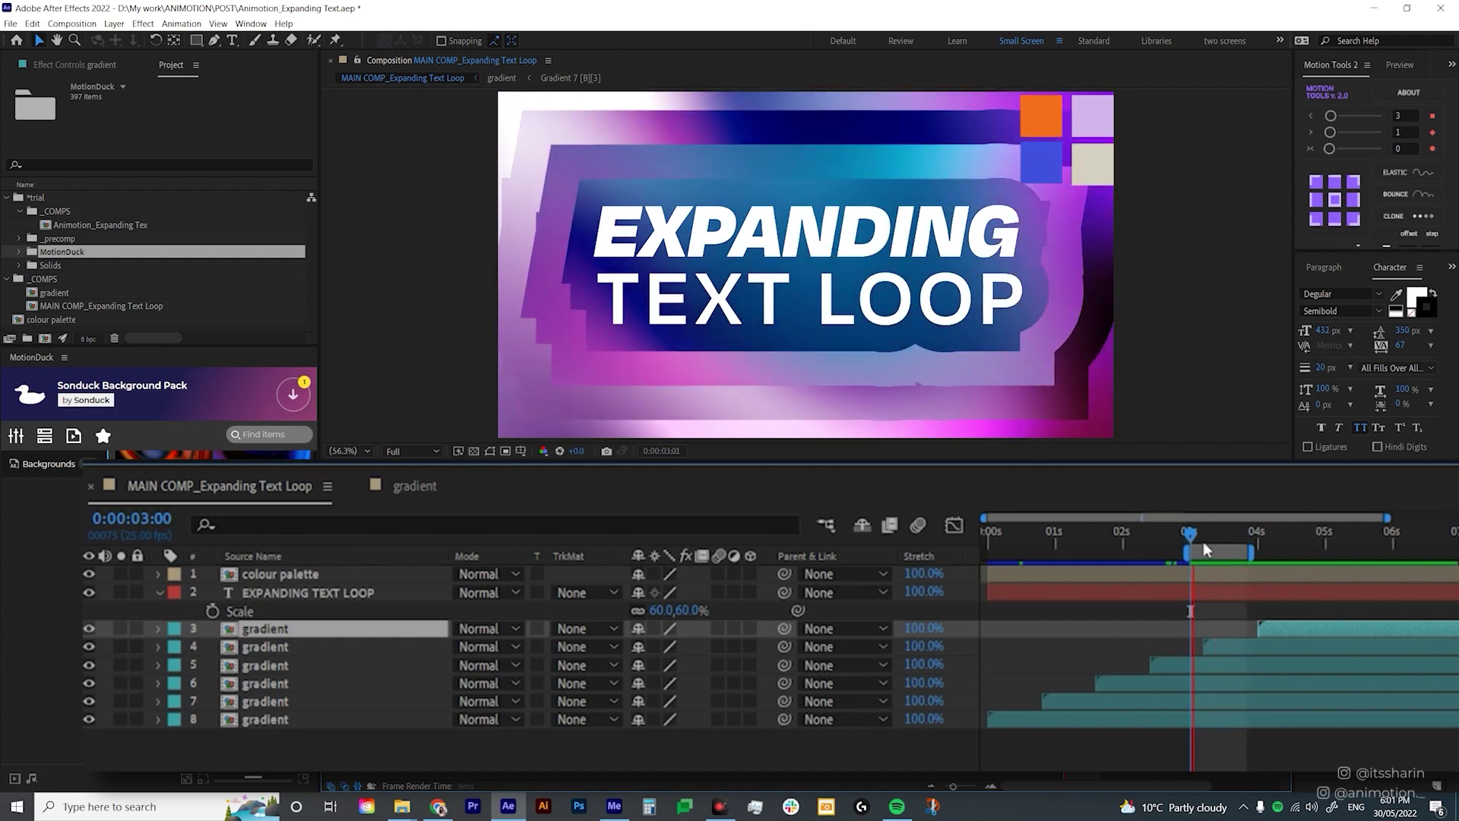
- Trim the composition to the work area and delete gradient layer 3
key(space)
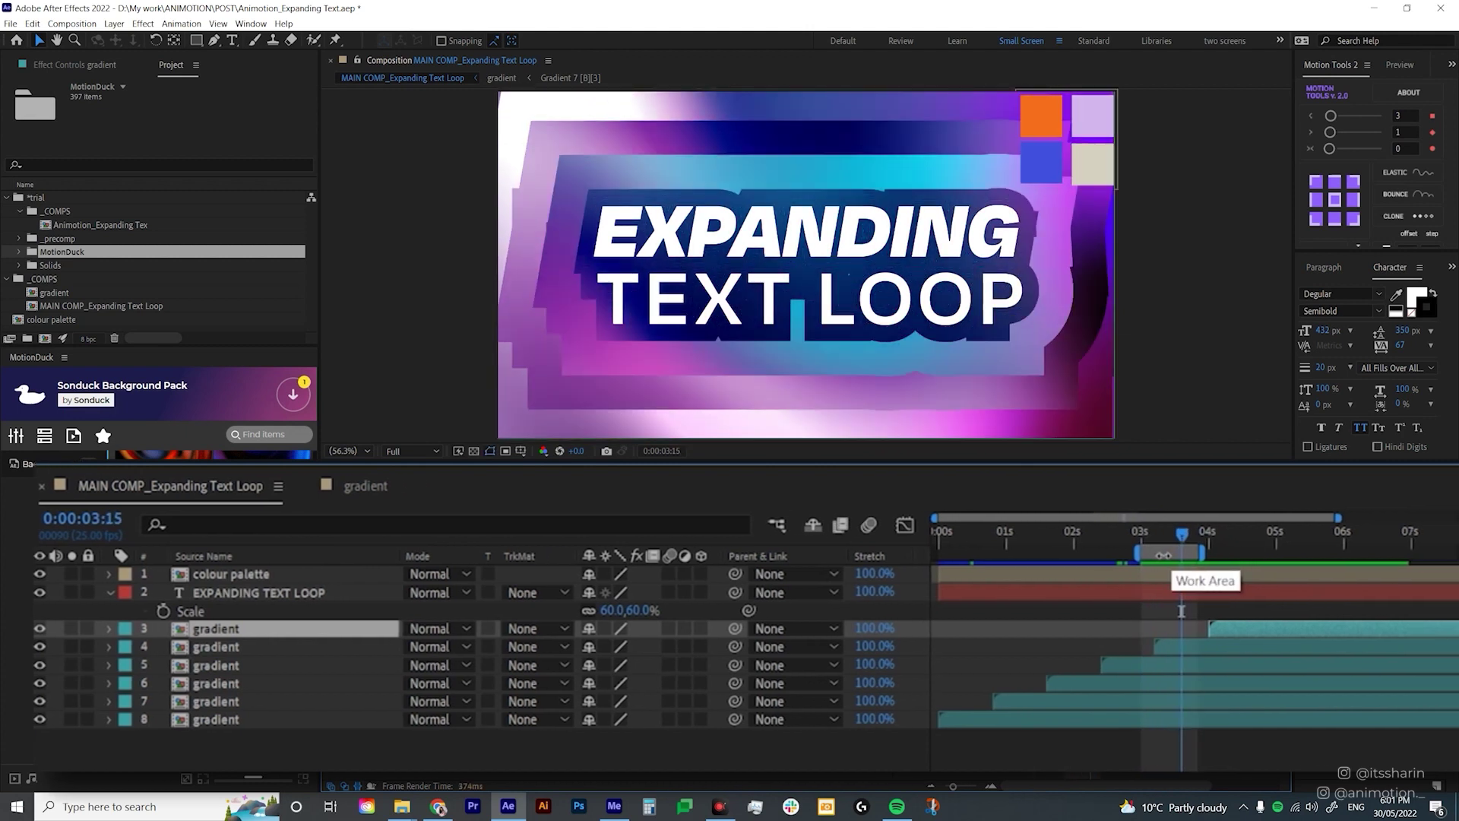
right_click(1137, 555)
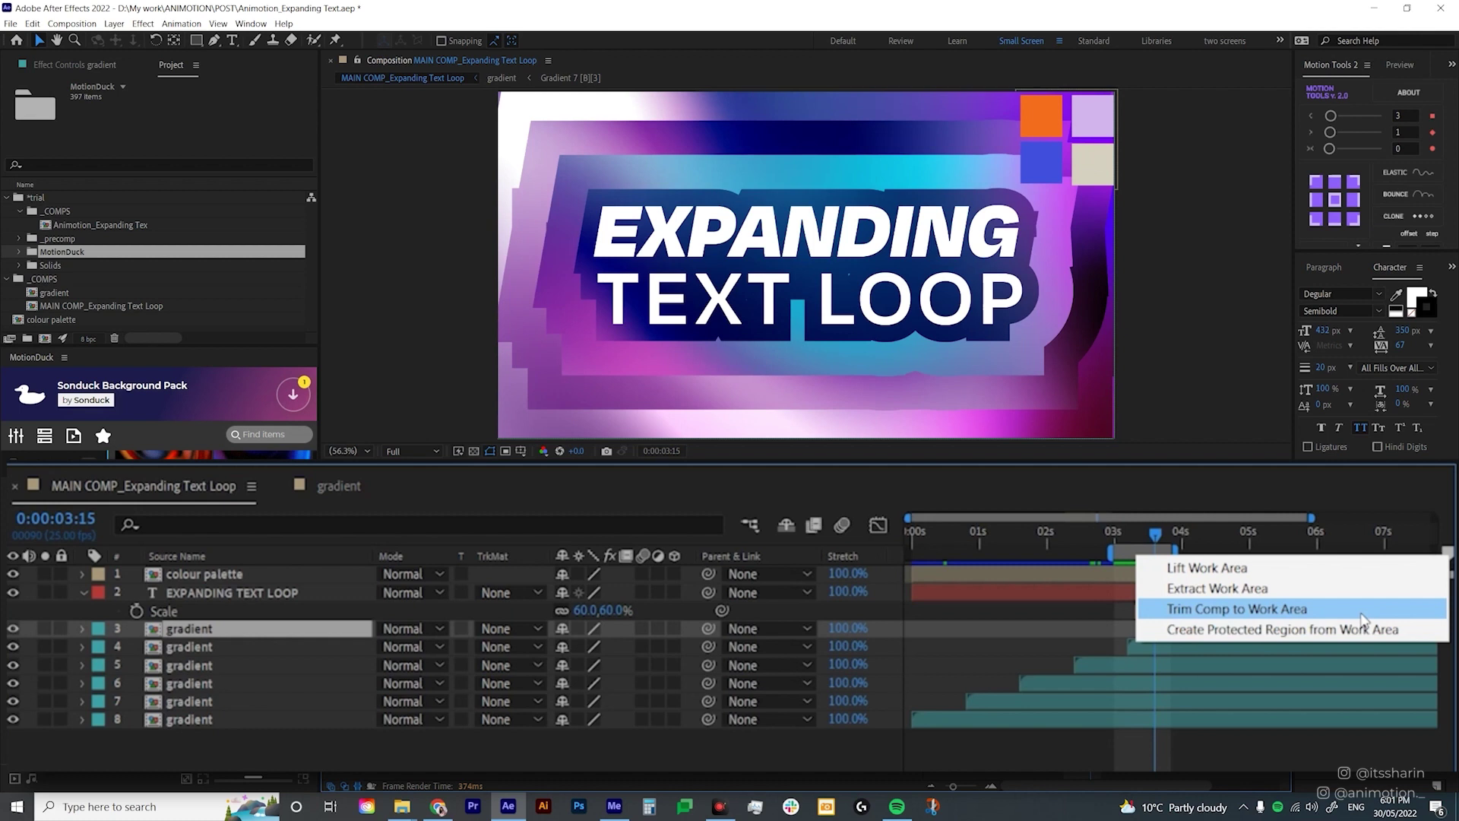
click(1361, 614)
click(474, 586)
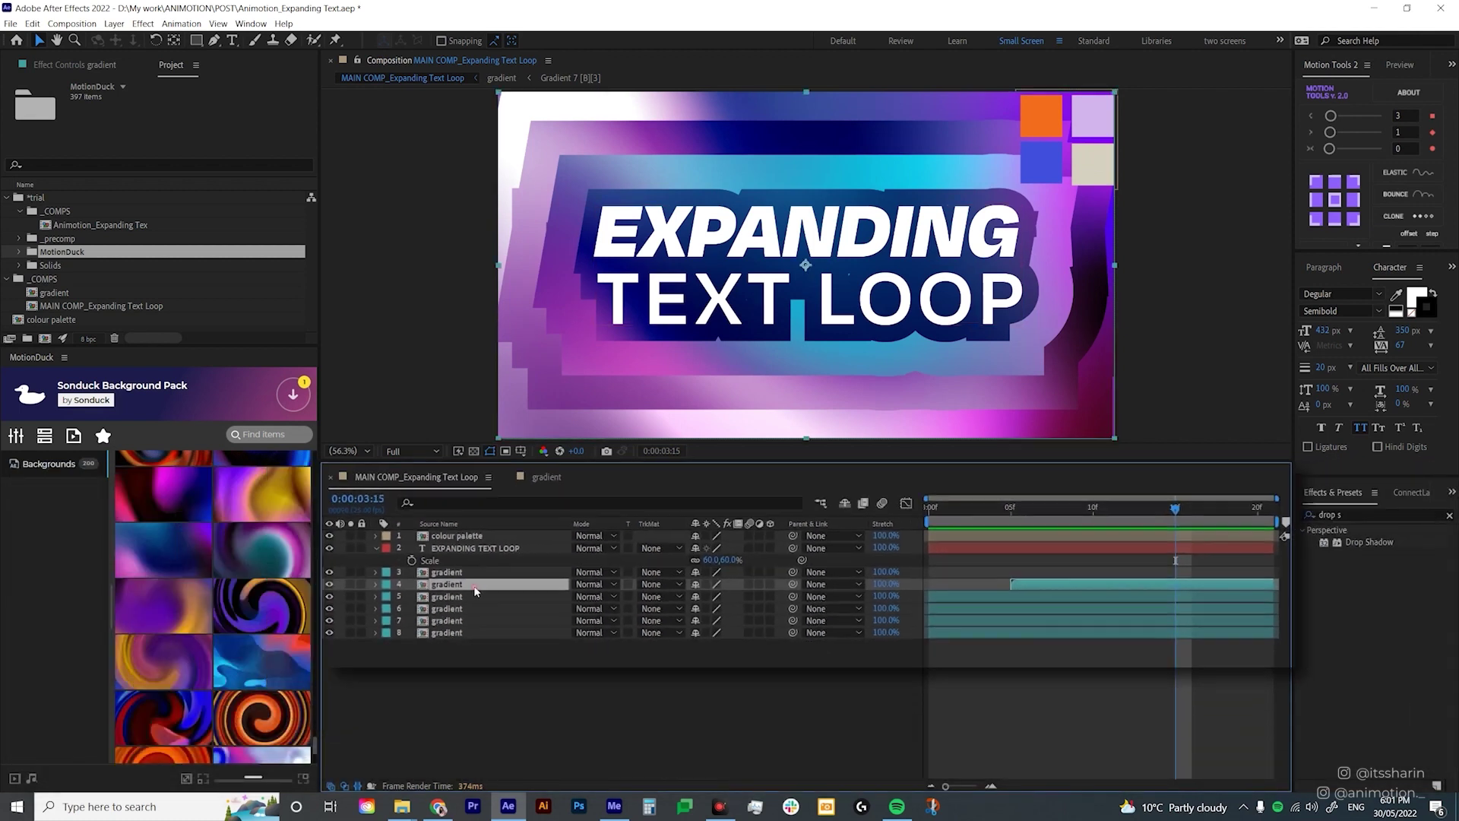
click(478, 574)
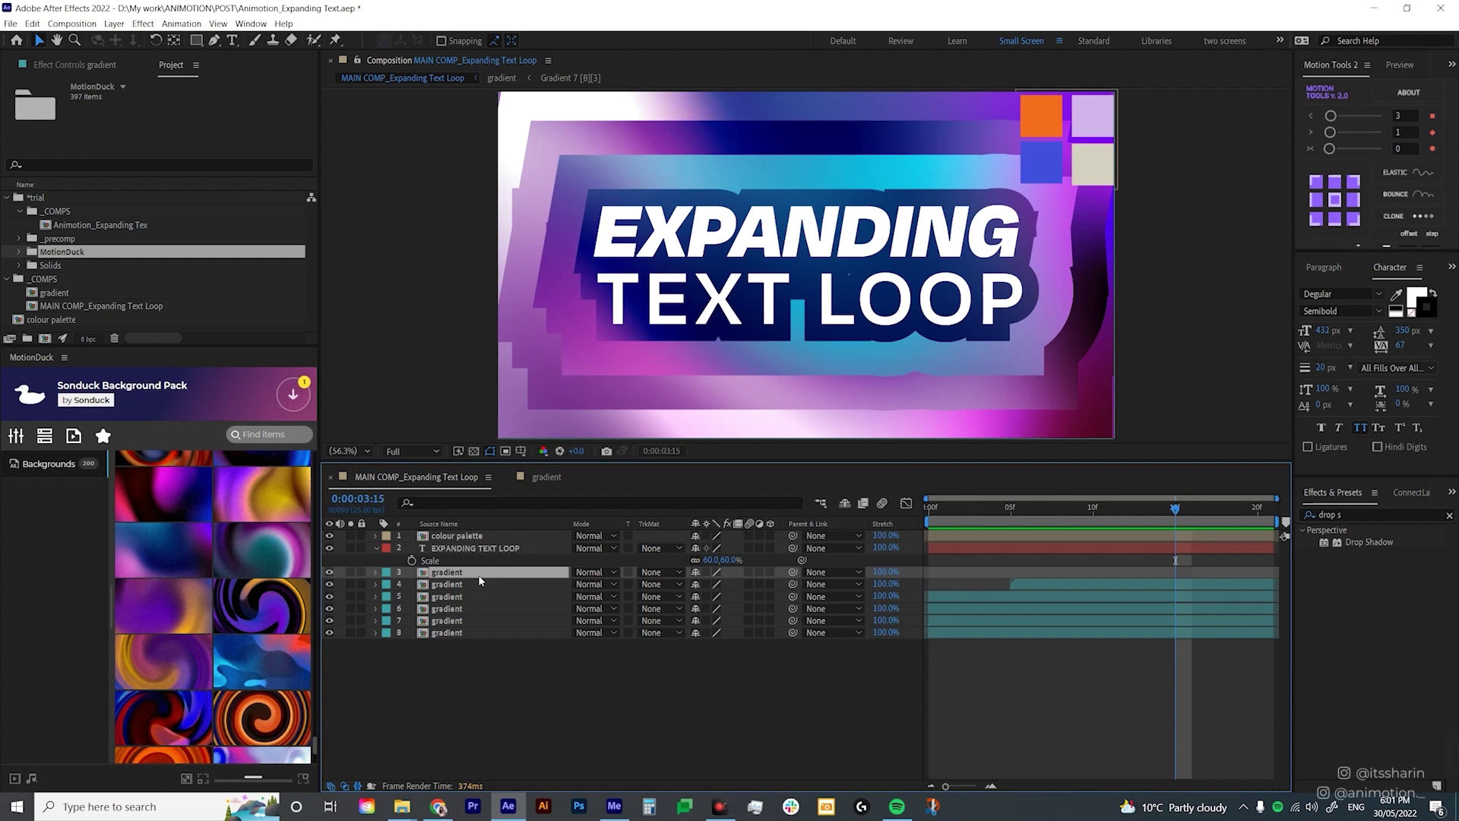
key(Delete)
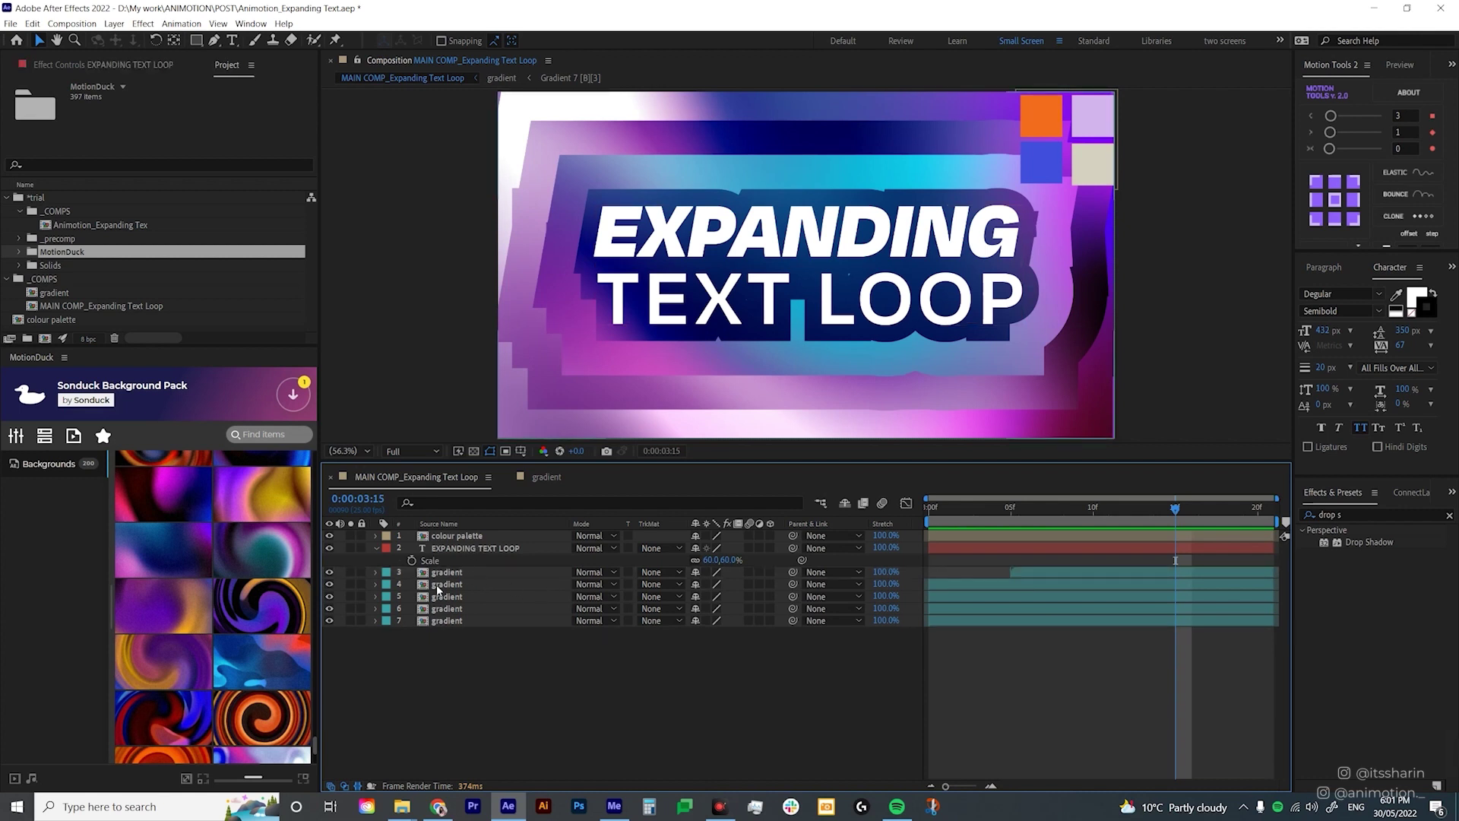
- Inside the Gradient 7 precomp, add the colour palette layer and show the Control layer's colours
double_click(464, 572)
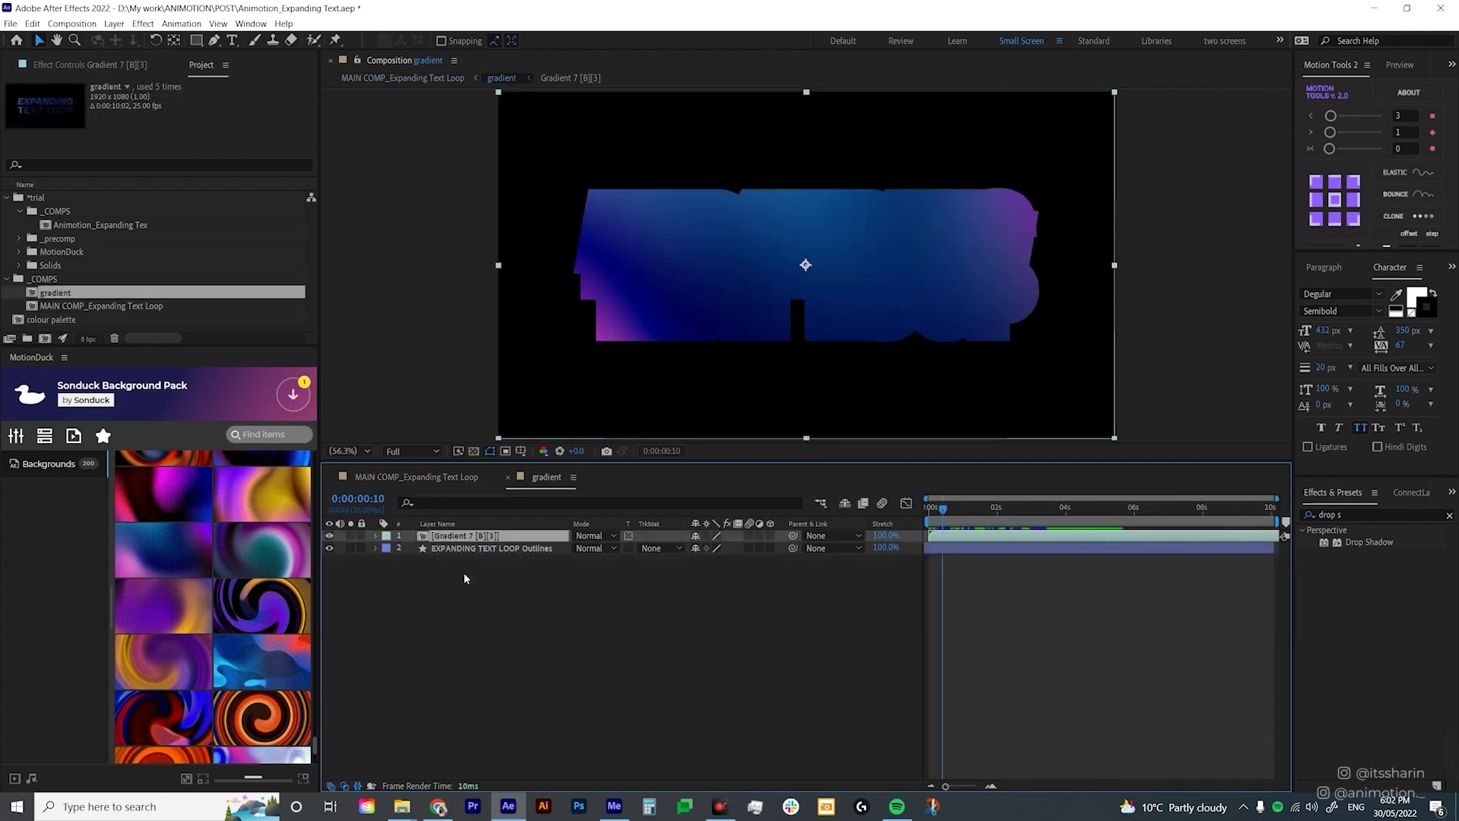
double_click(485, 536)
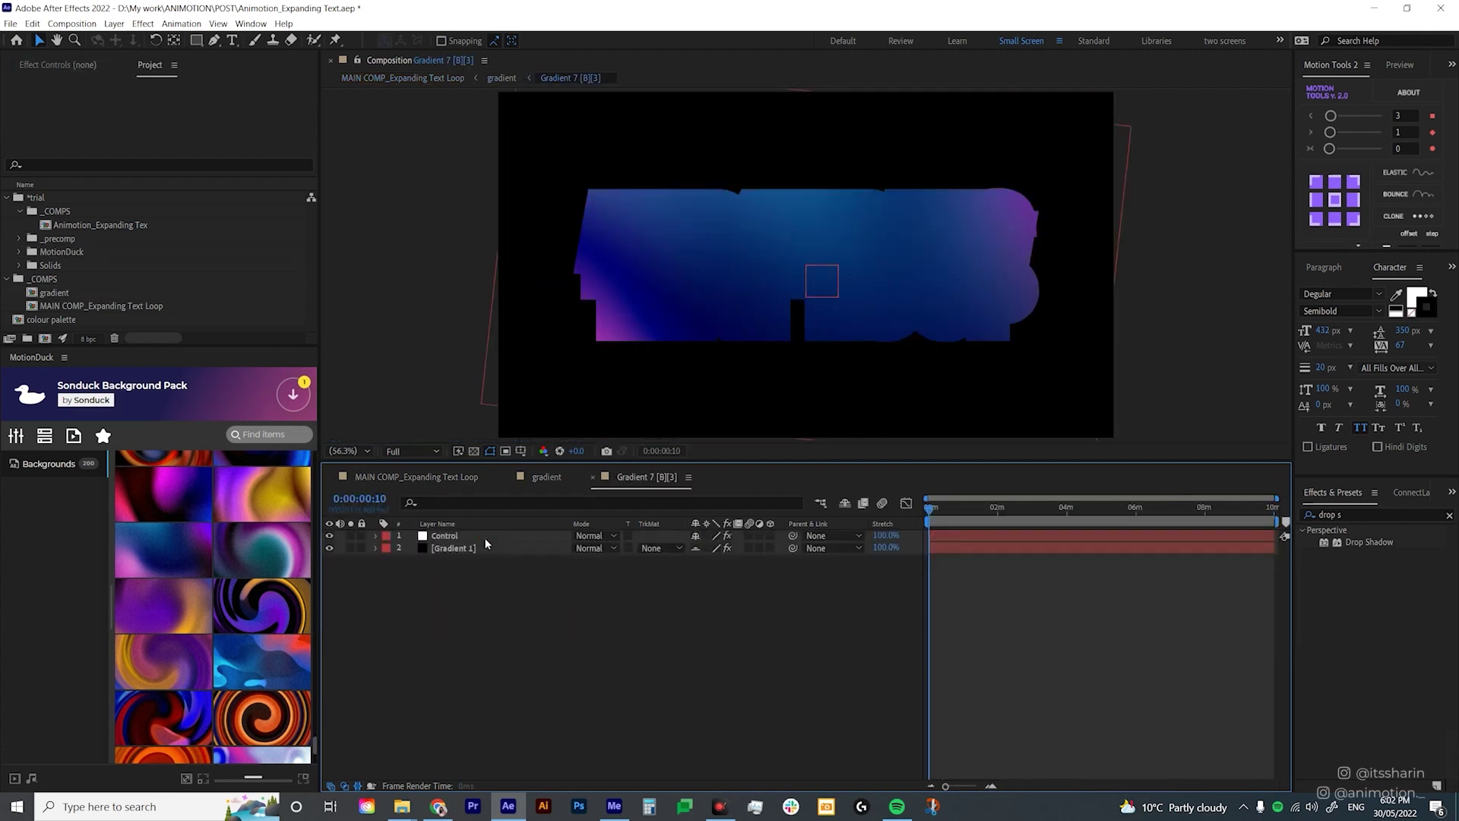
drag(51, 320, 505, 536)
click(455, 549)
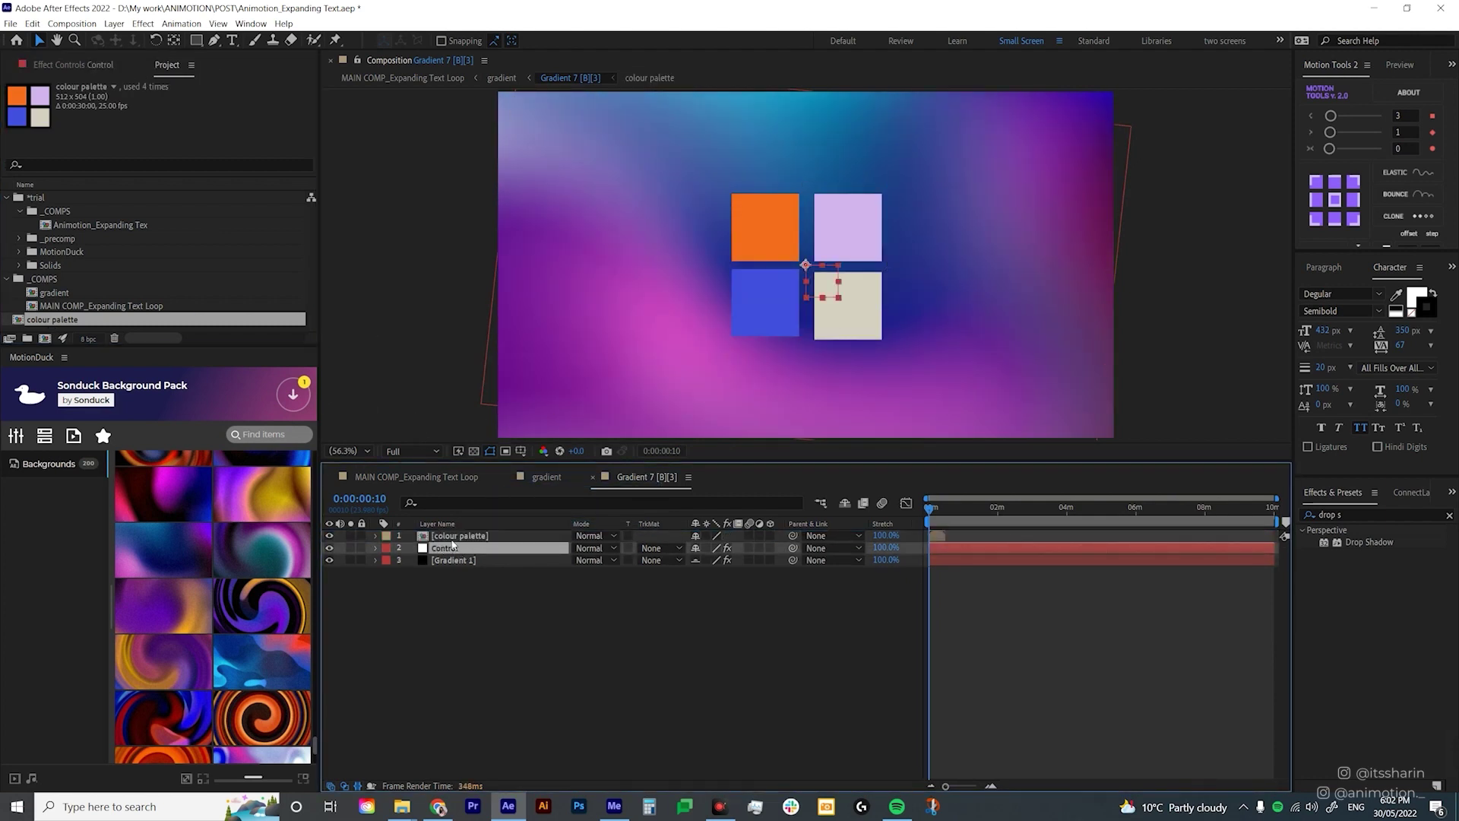
click(99, 67)
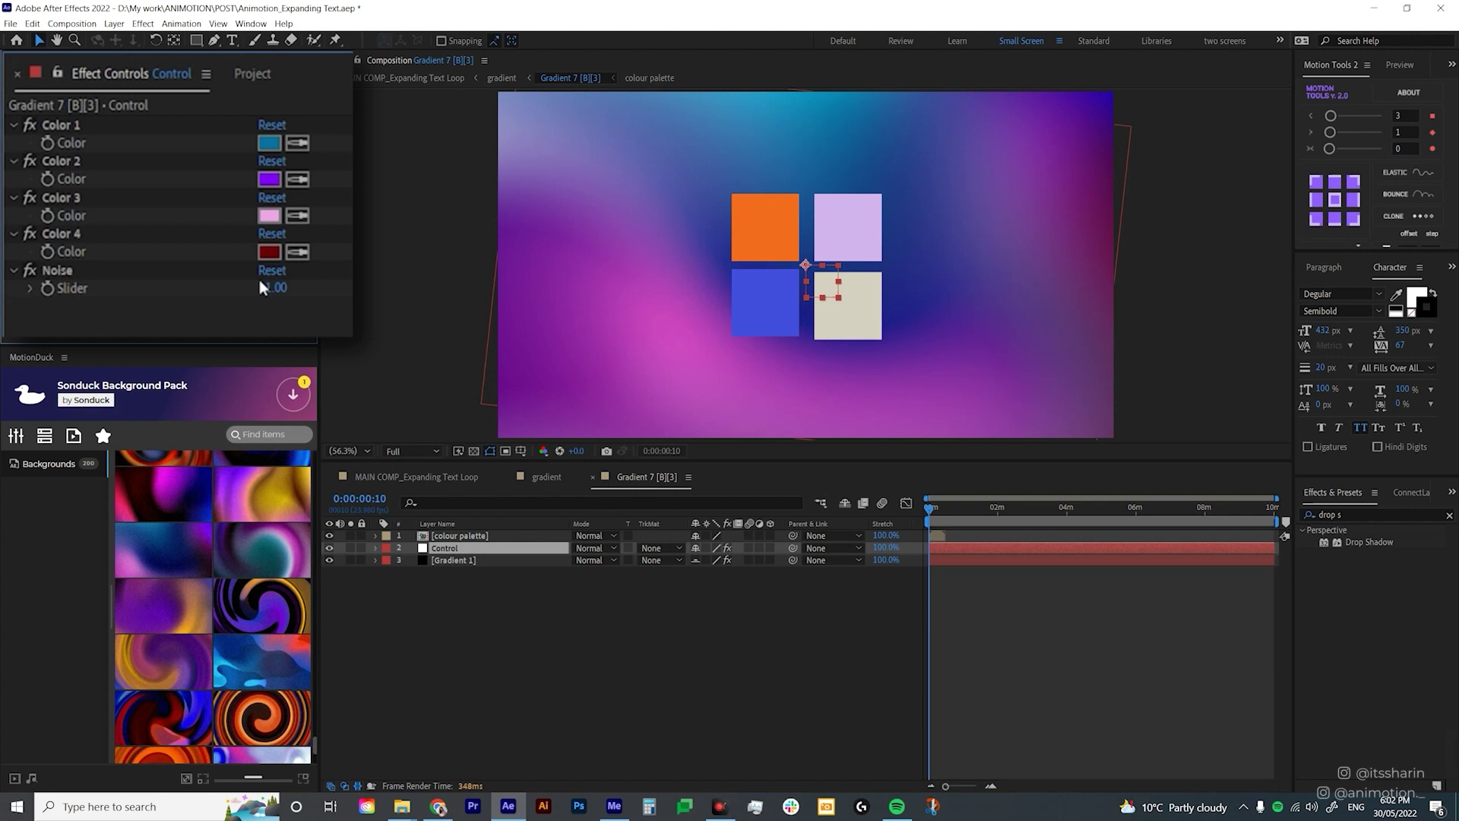
- Eyedrop Colors 1–4 from the orange, blue, lavender and beige squares, then preview the main comp
click(298, 142)
click(763, 232)
click(298, 179)
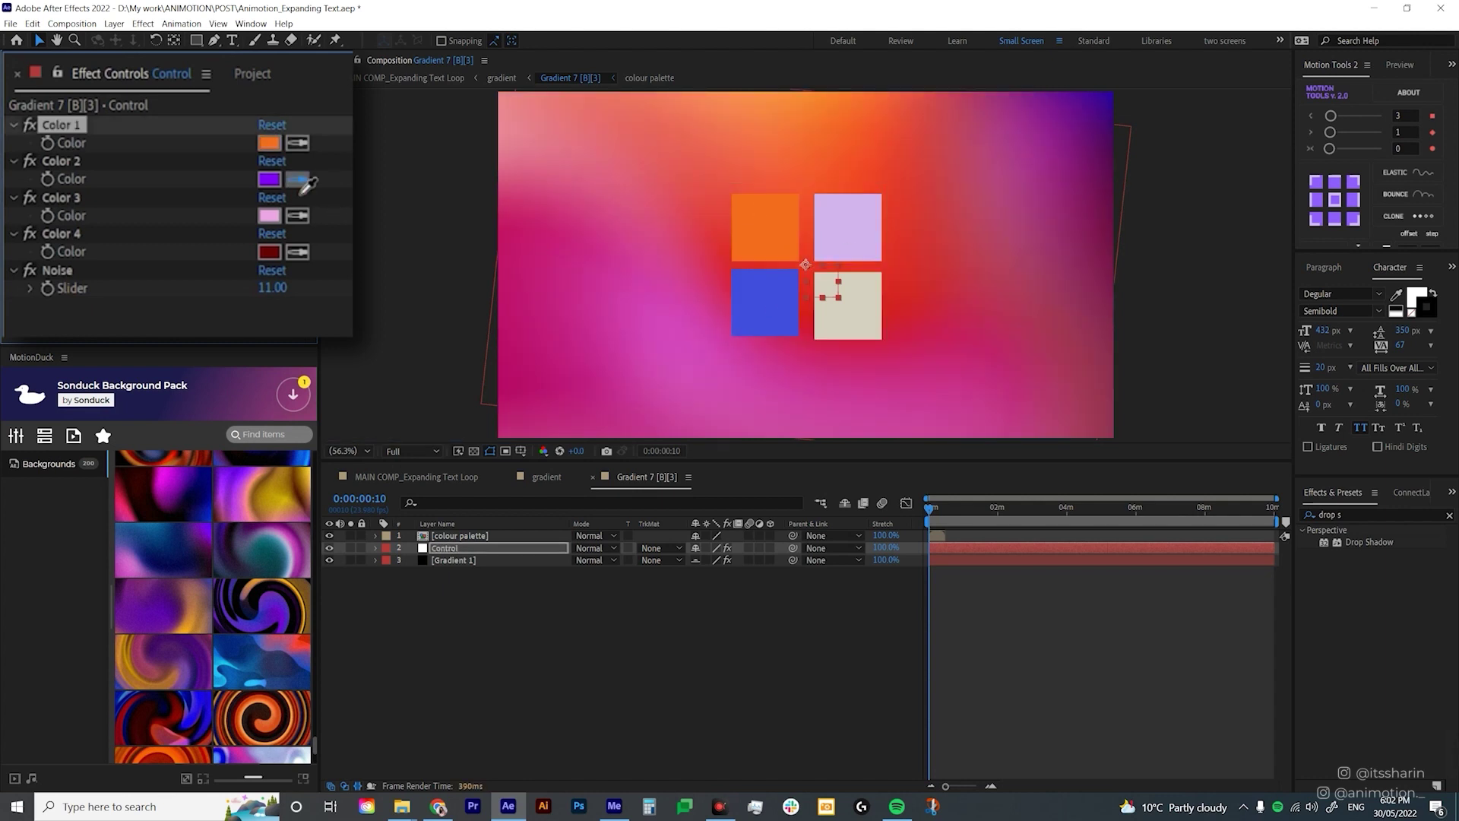
click(763, 303)
click(298, 215)
click(827, 221)
click(298, 252)
click(854, 314)
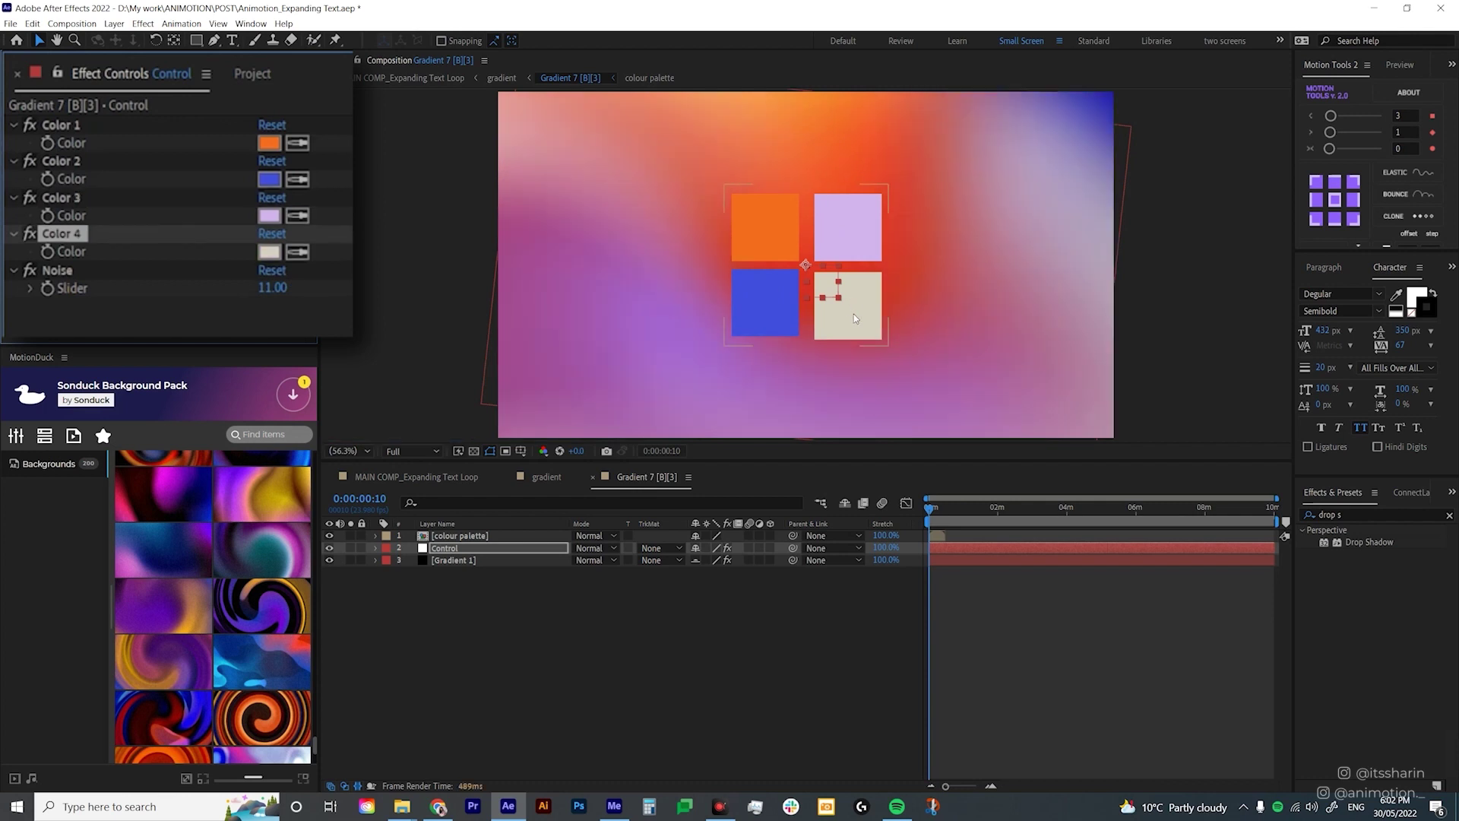
click(417, 477)
key(space)
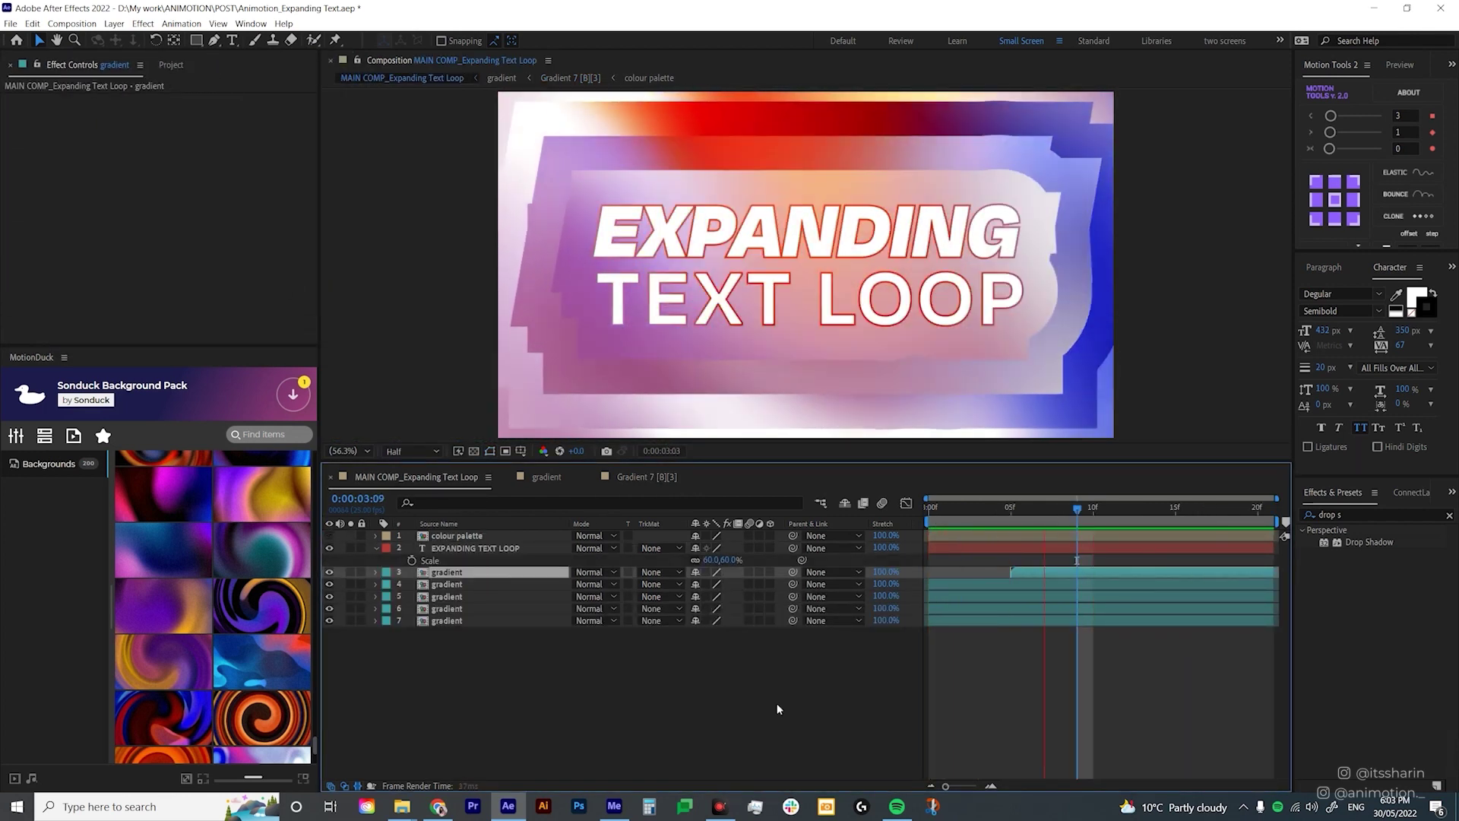
- Set the title text layer's stroke colour to black (000000)
click(1074, 547)
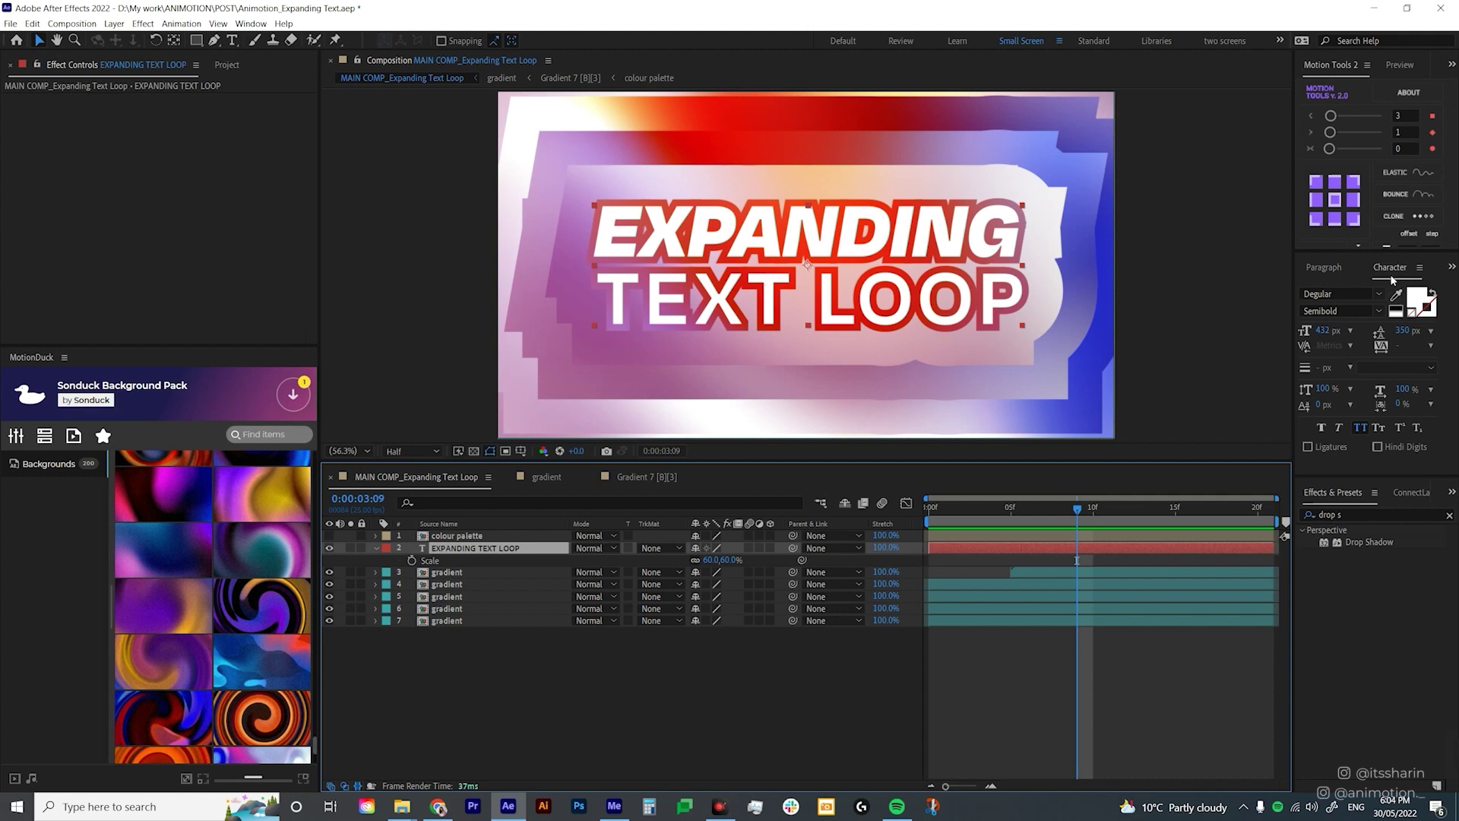
click(1420, 320)
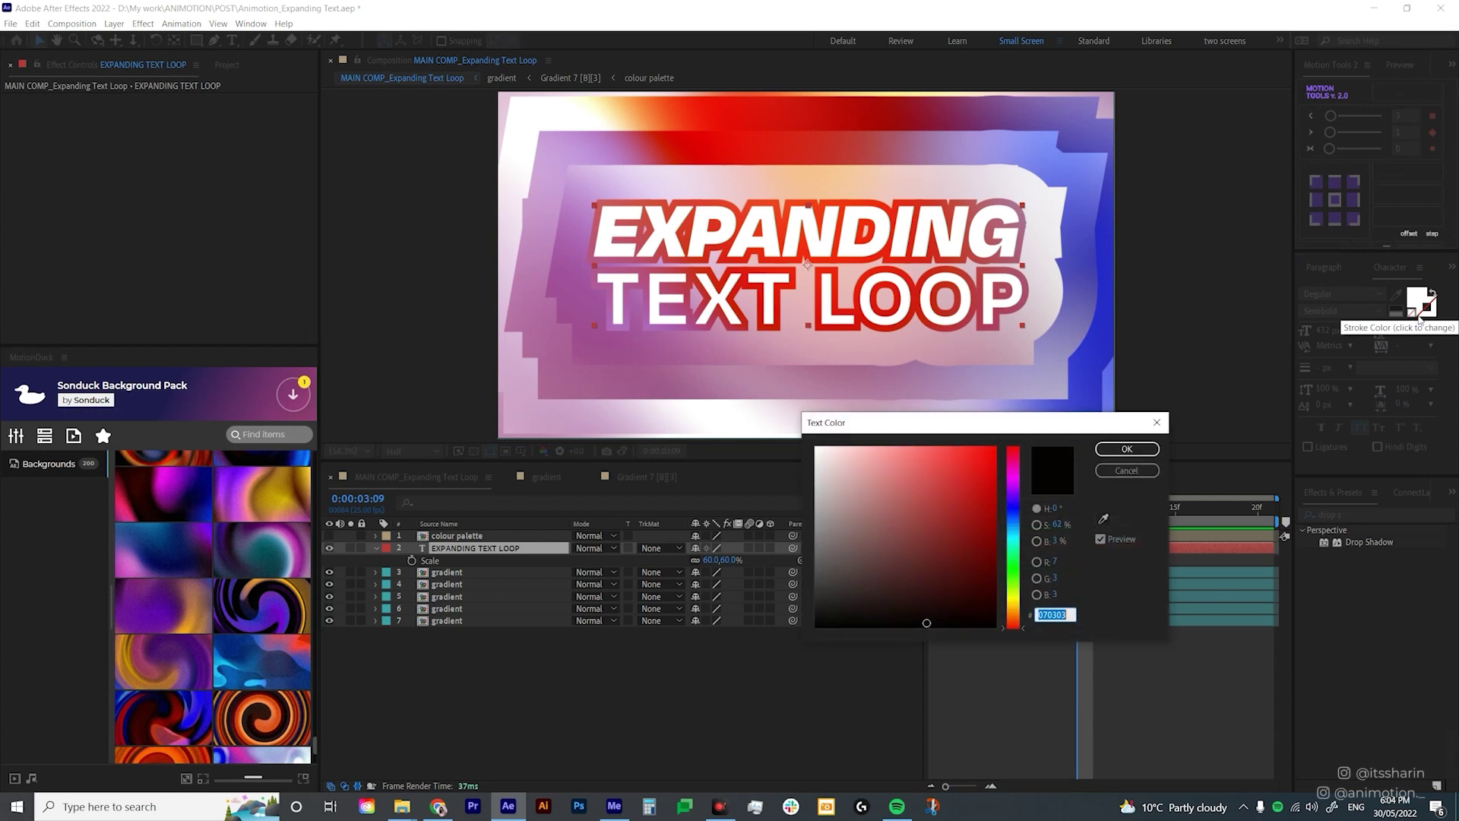
drag(901, 610, 881, 633)
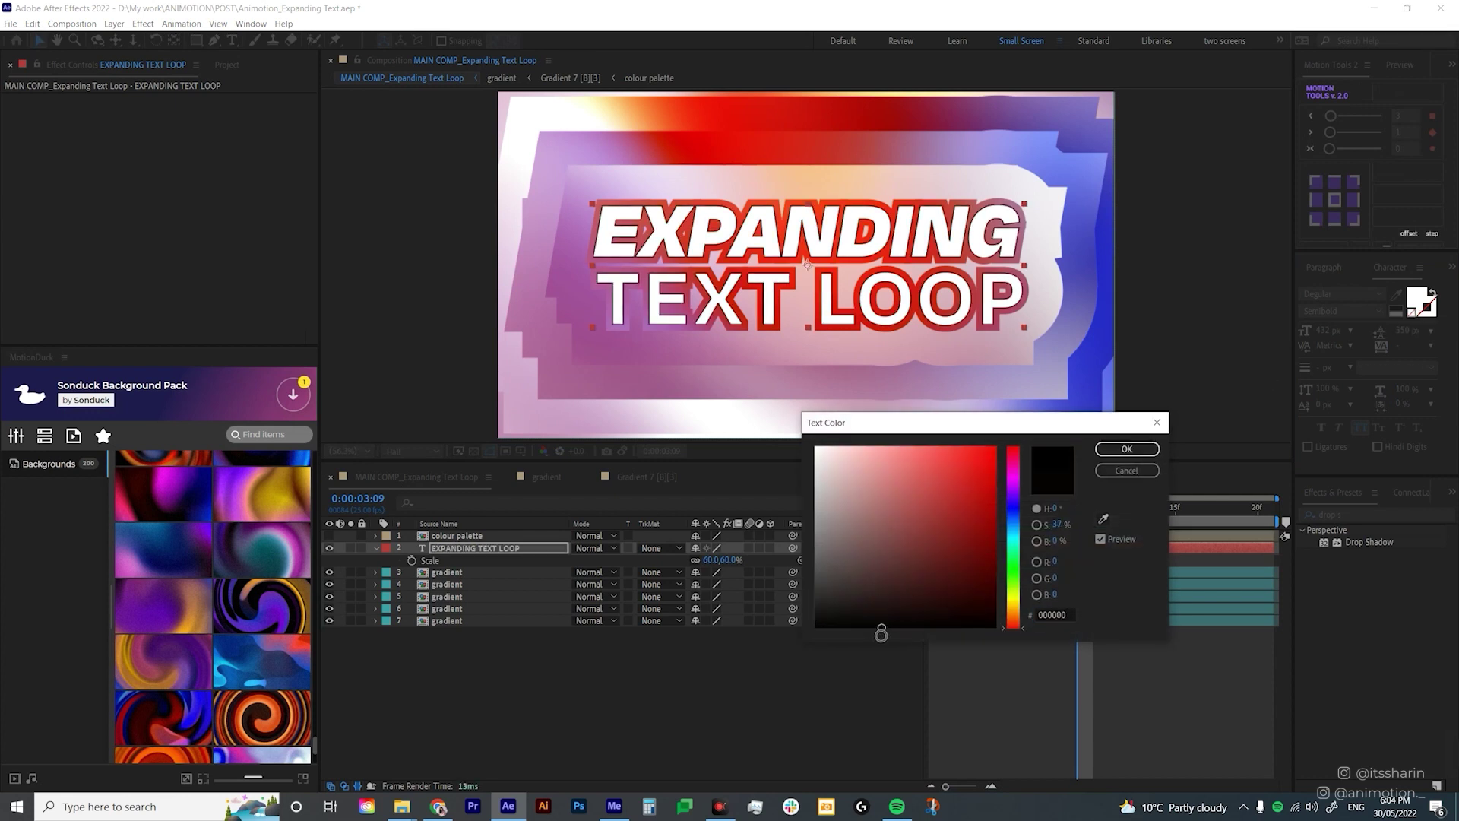
click(1125, 451)
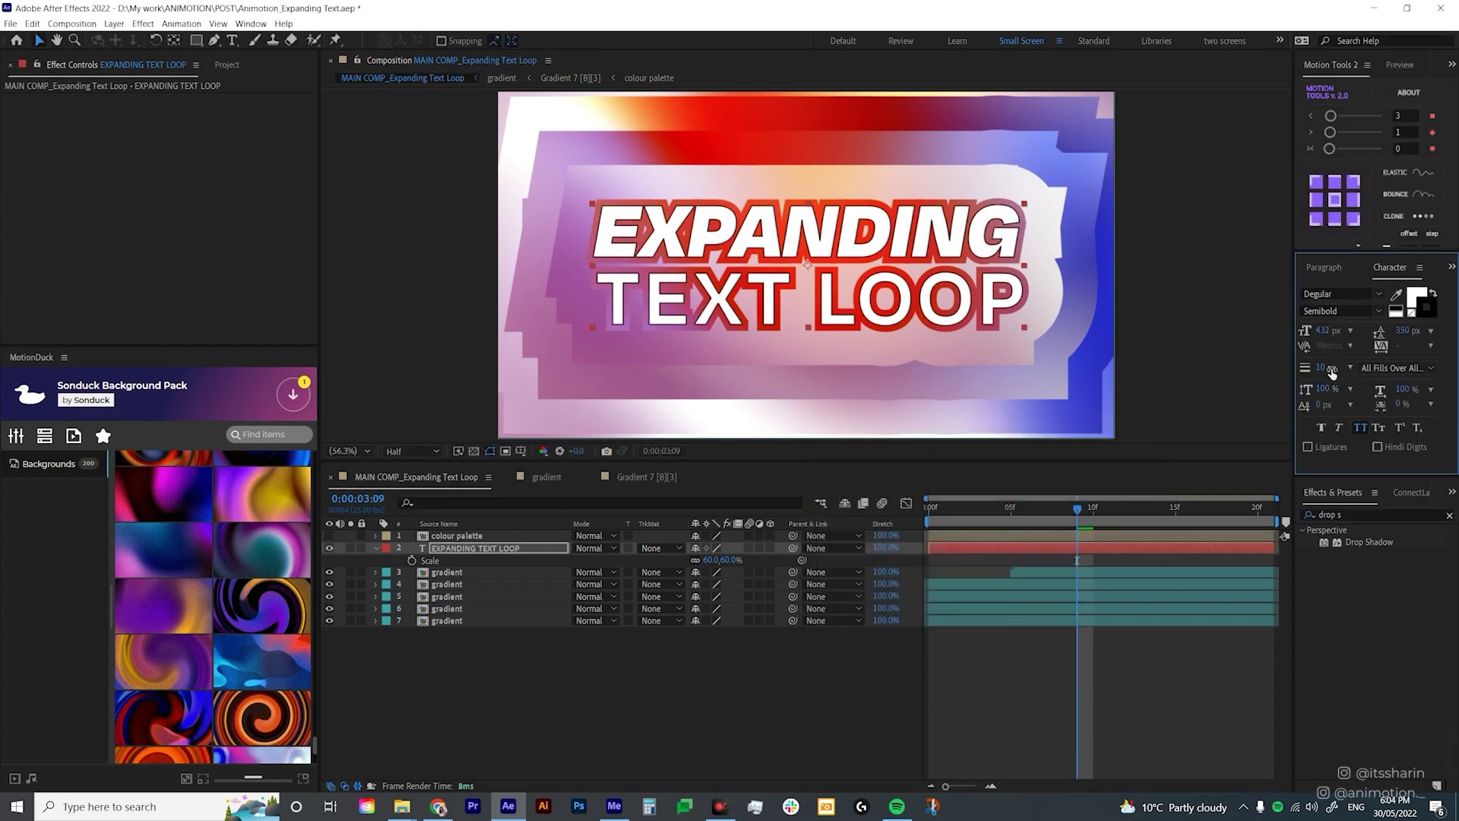
- Thicken the title stroke and set the stroke order to All Fills Over All Strokes
drag(1332, 373, 1420, 372)
click(1418, 369)
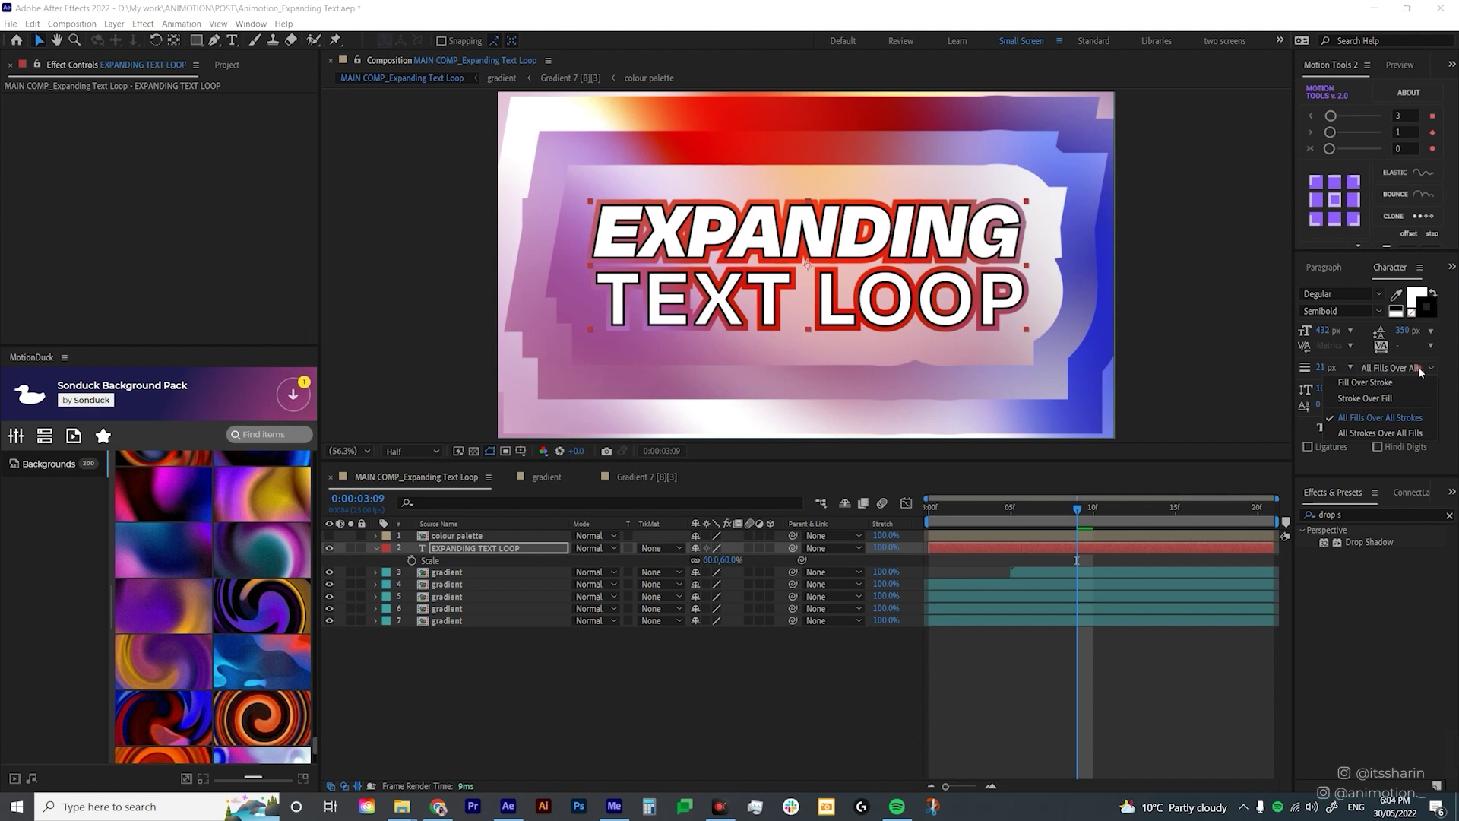
click(1365, 382)
click(1407, 369)
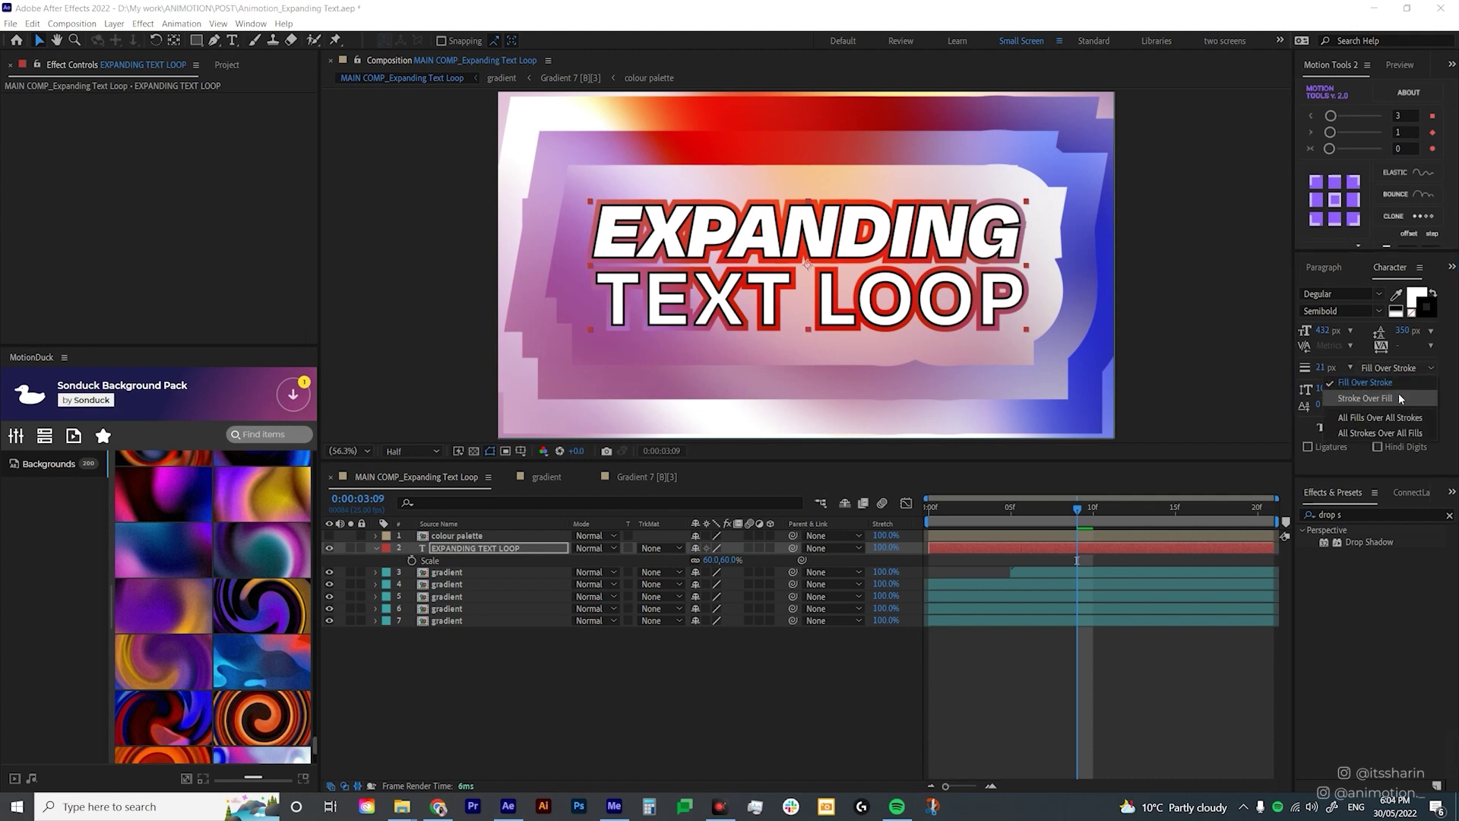
click(1365, 398)
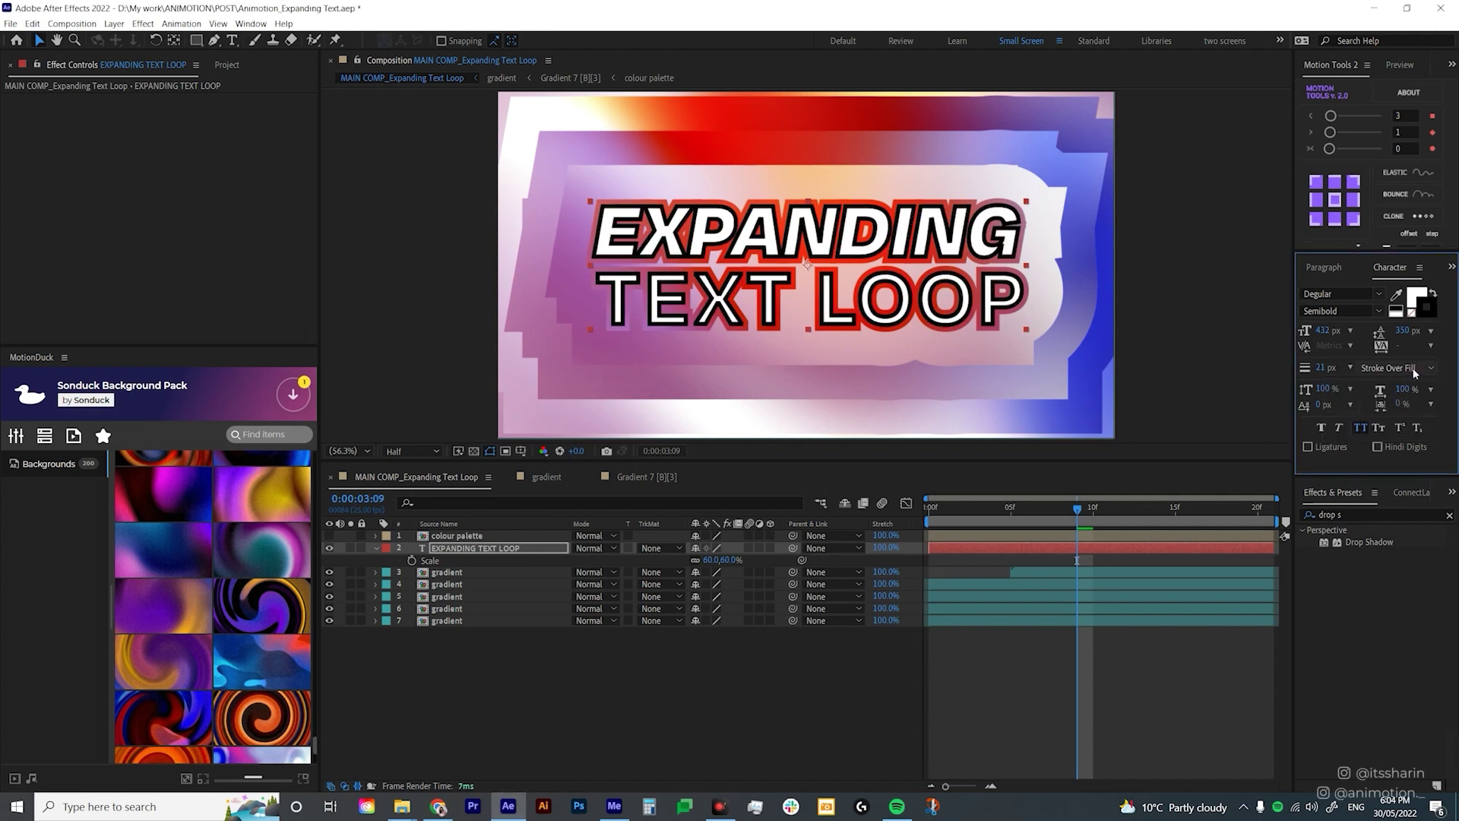
click(1414, 372)
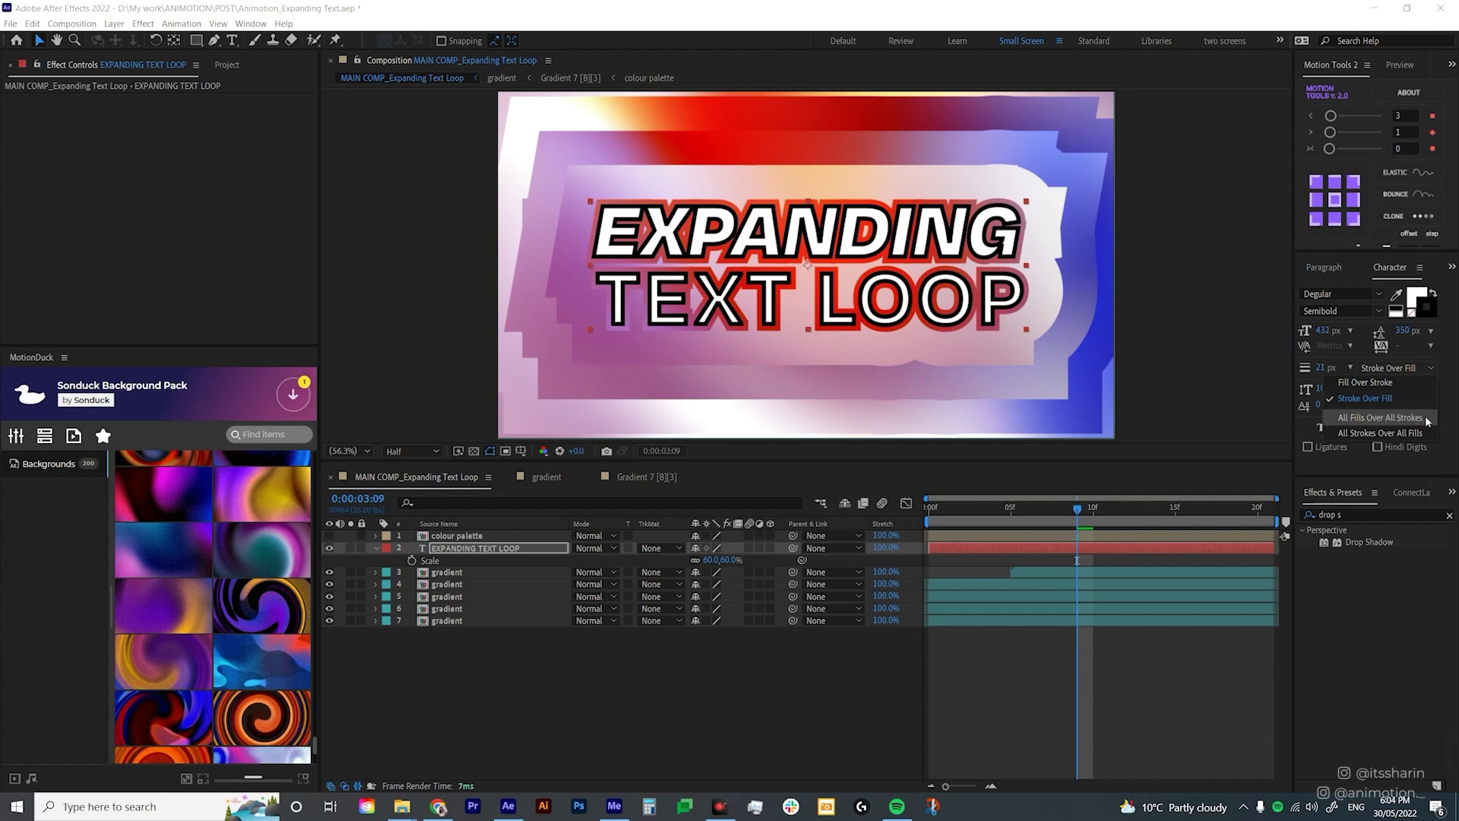
click(1379, 417)
click(1322, 367)
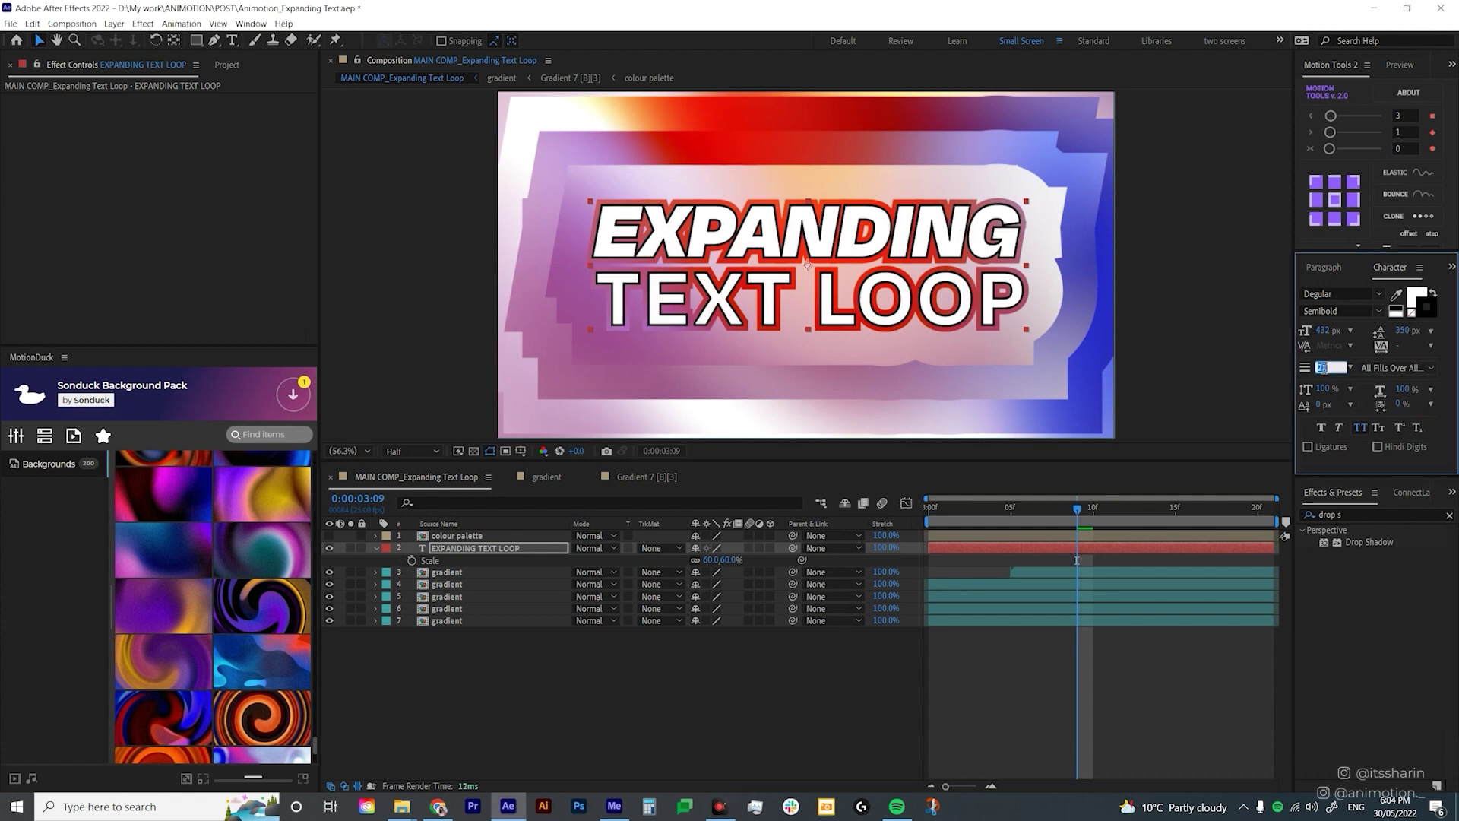
- Enter the new stroke width, then apply the Drop Shadow effect to the title layer
text(13)
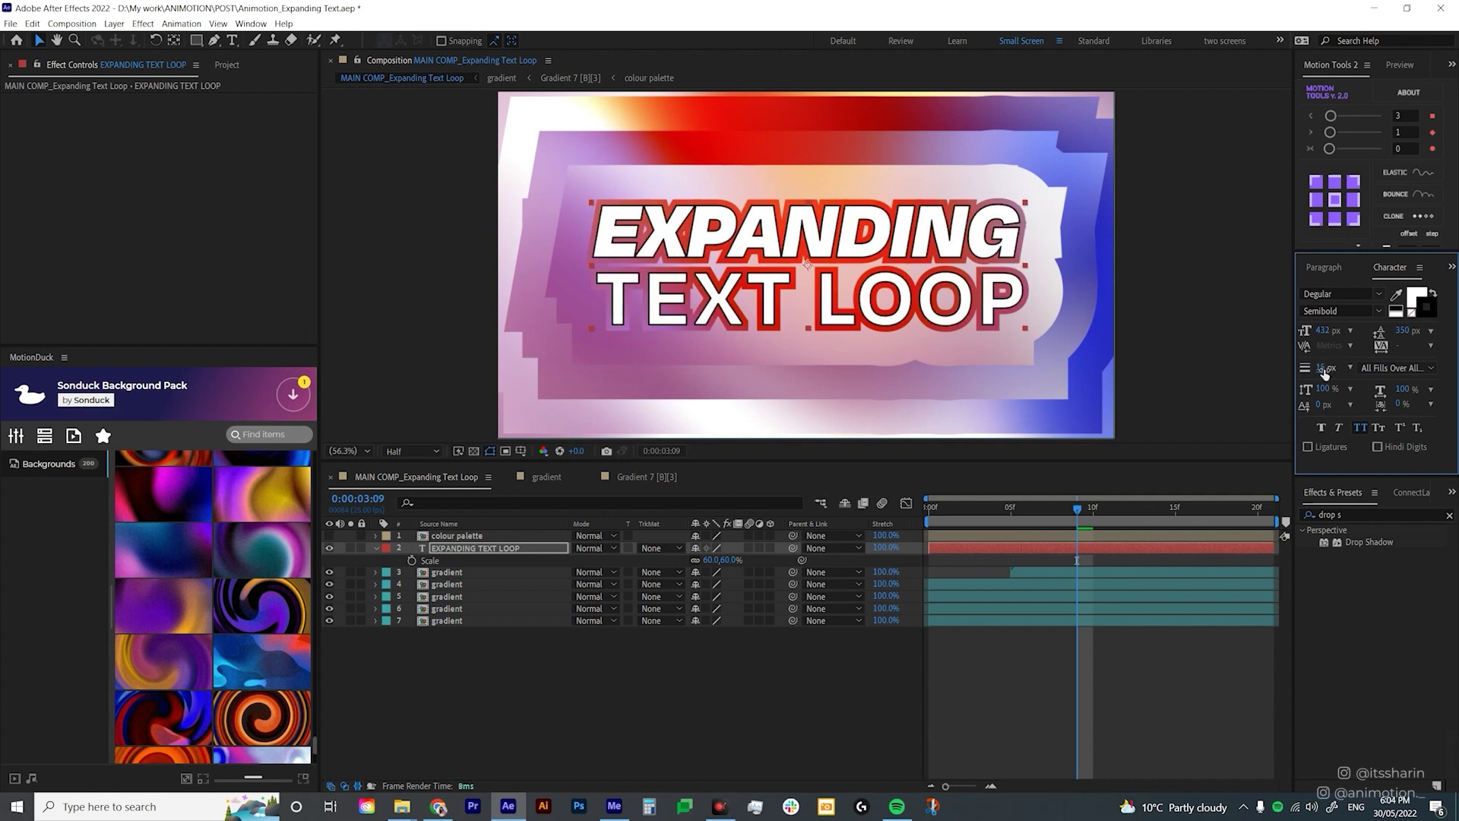
double_click(1397, 516)
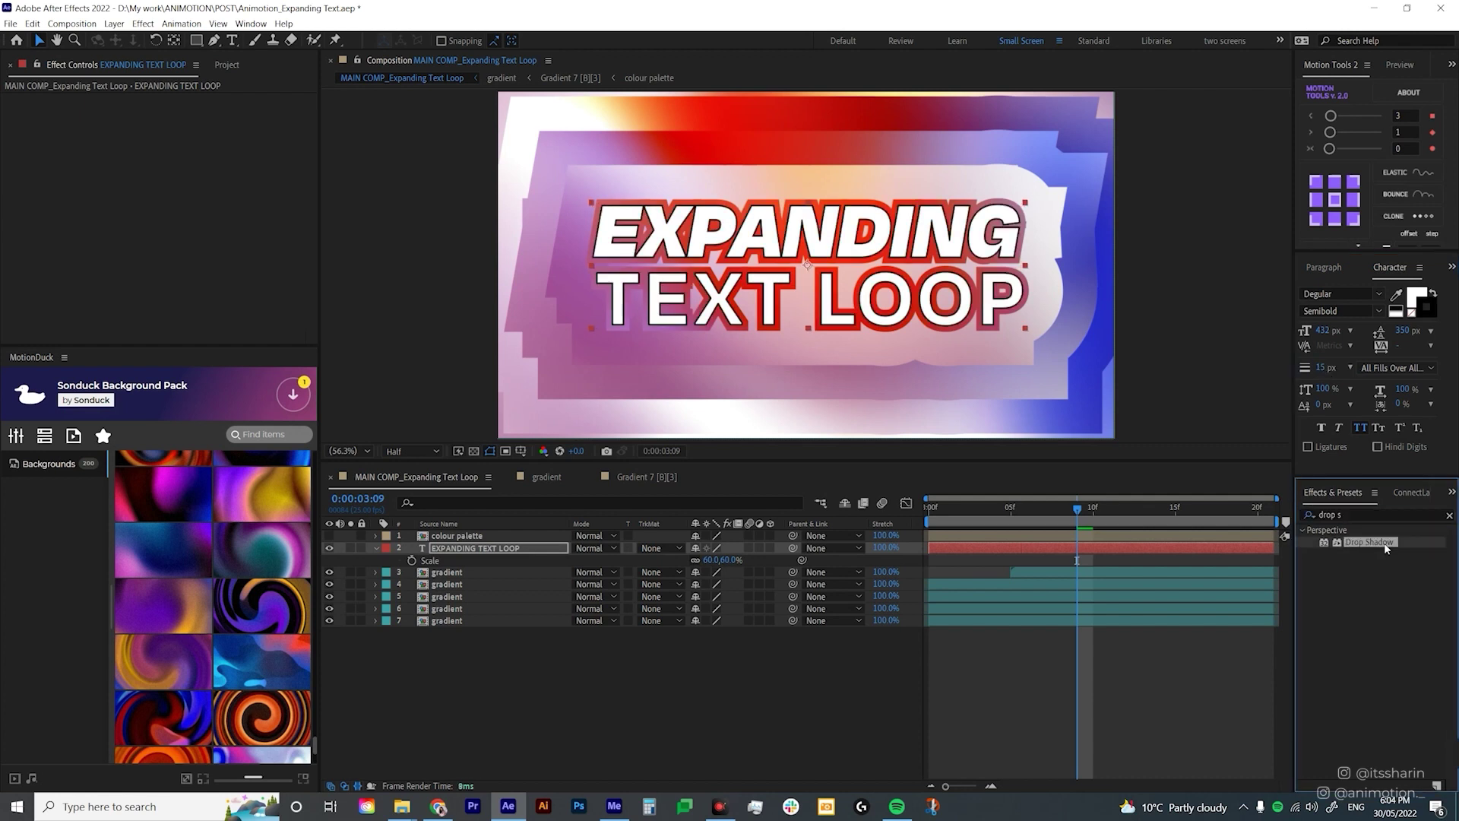
click(1383, 543)
drag(1366, 550, 1211, 560)
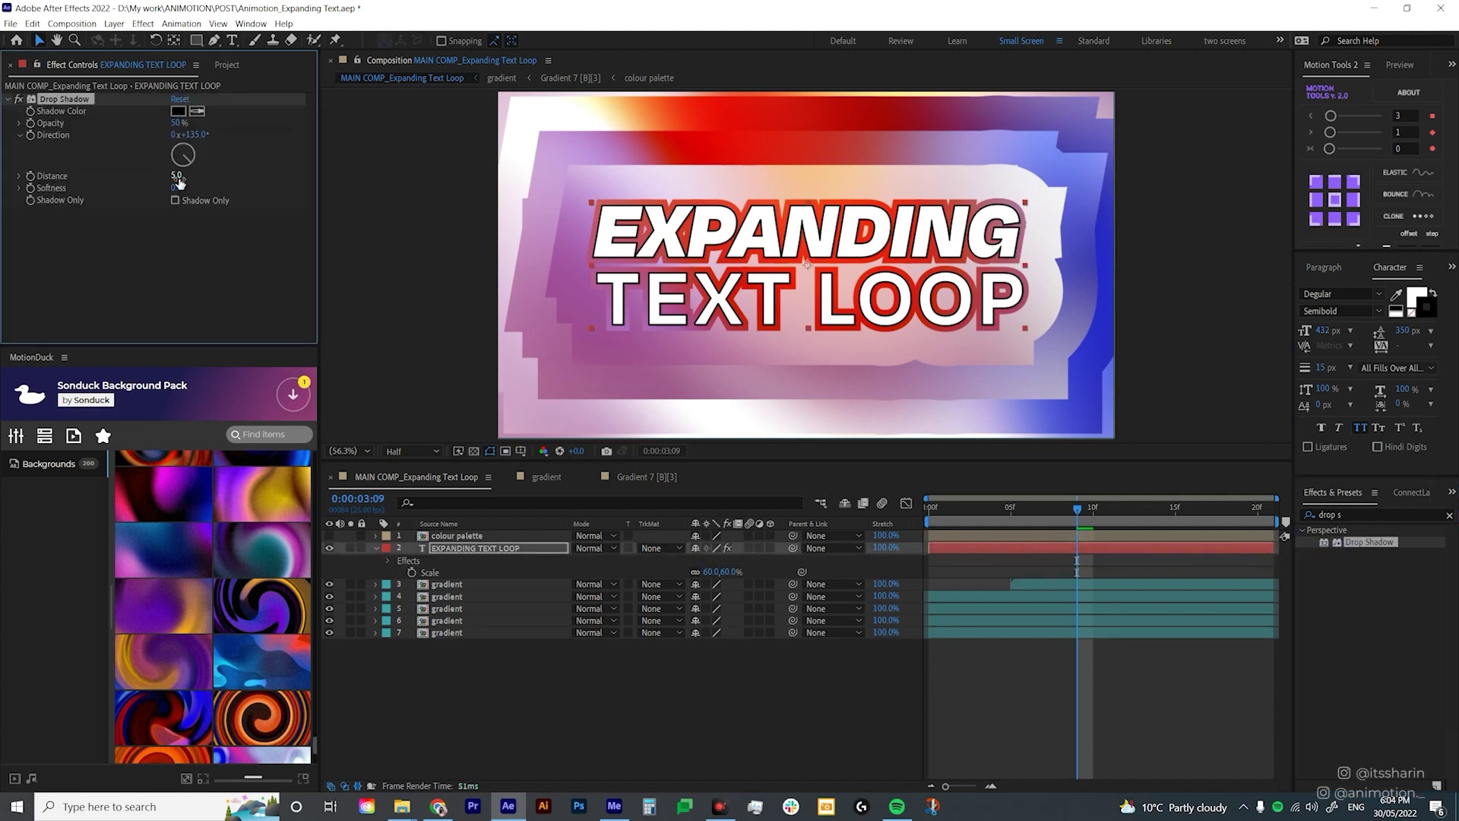